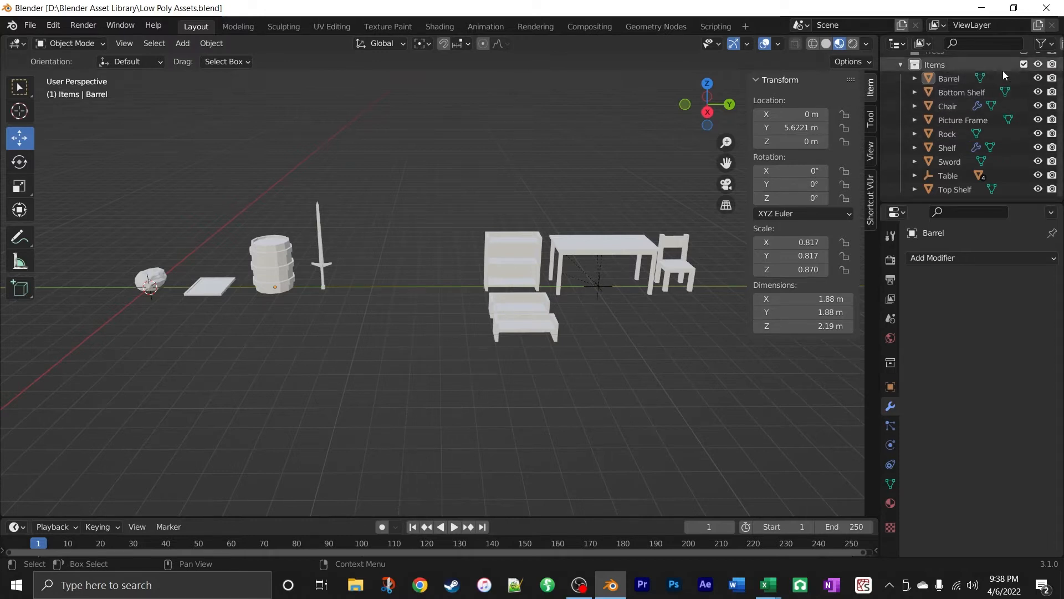
Hide the Bottom Shelf, Chair and Shelf objects of the Items collection in the viewport.
scroll(1027, 81, up, 2)
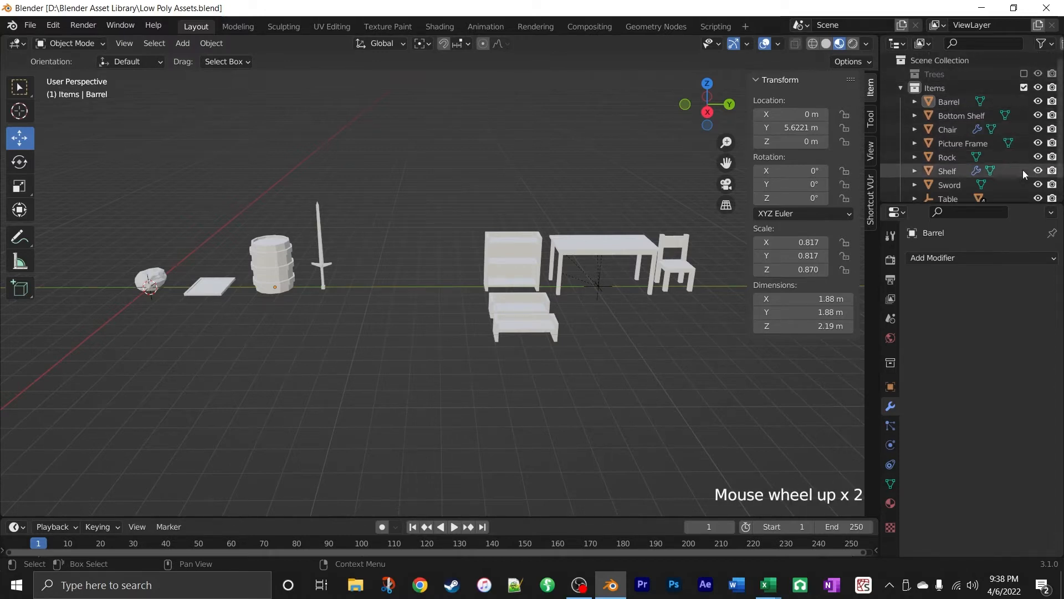
click(1037, 102)
click(1037, 102)
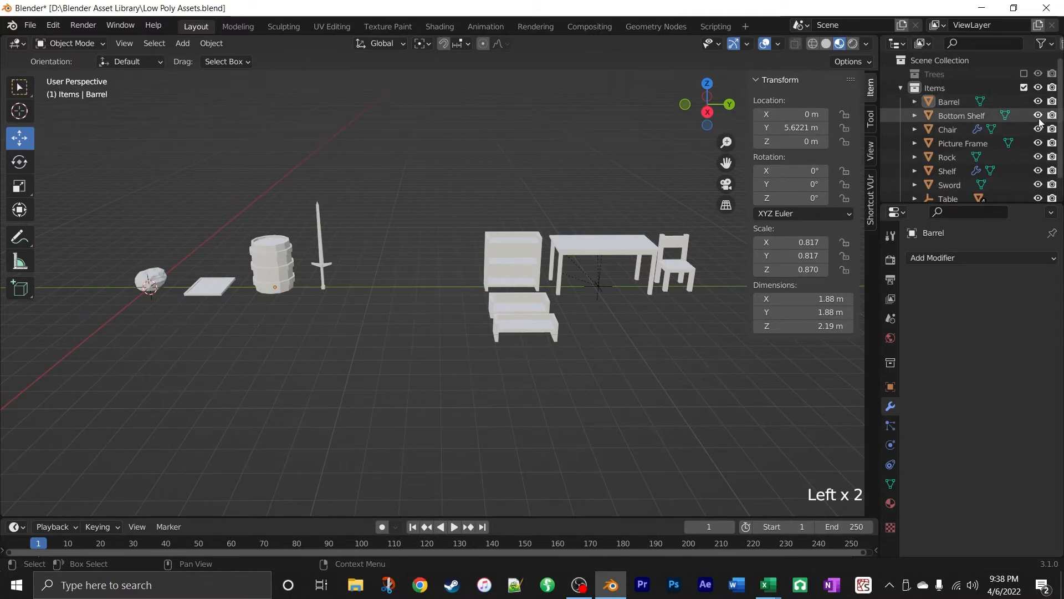
click(1037, 116)
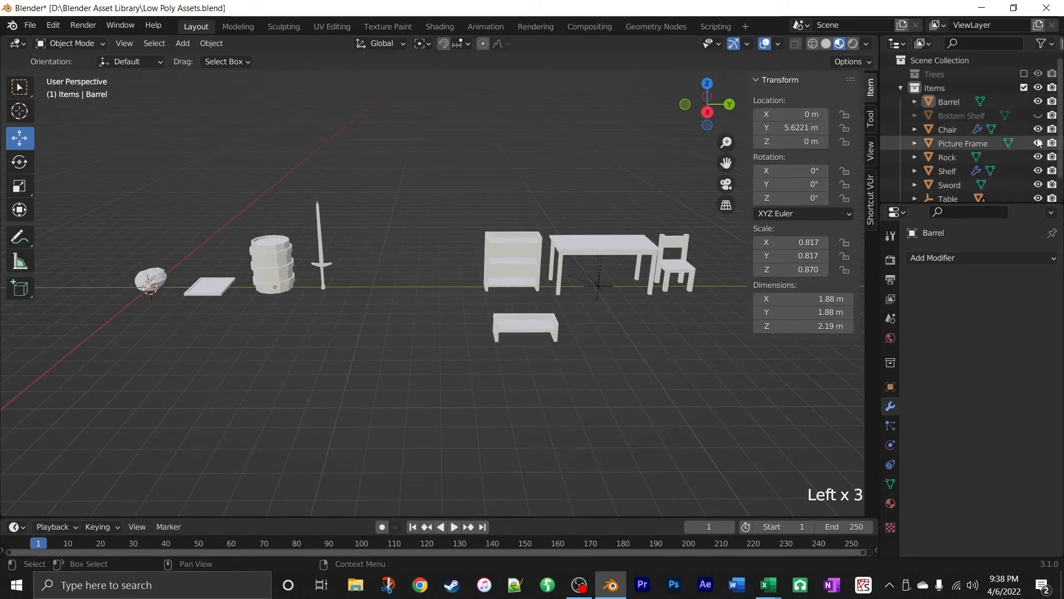
click(1038, 130)
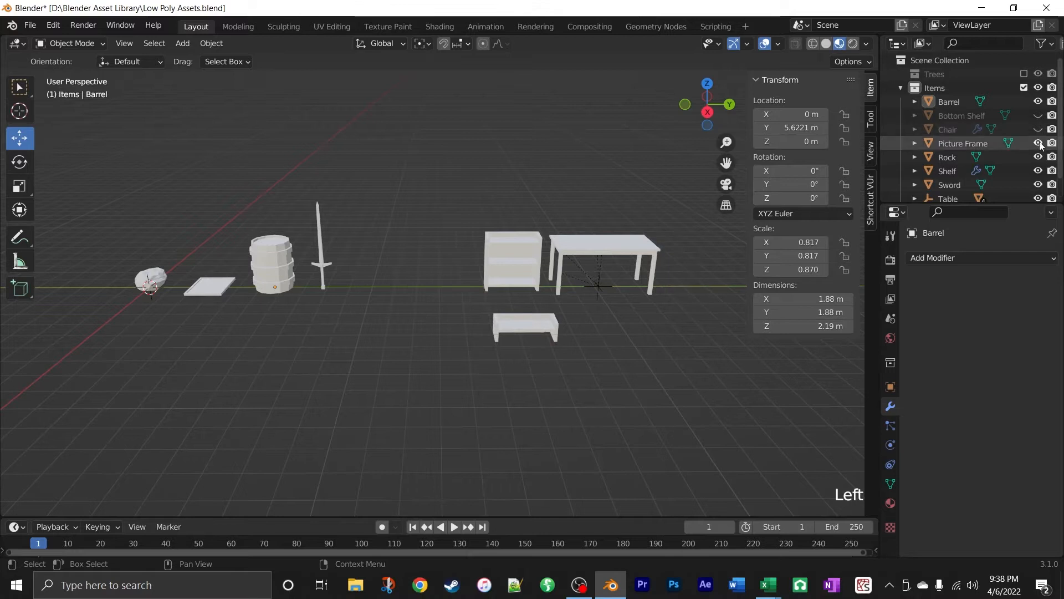
click(1038, 172)
Hide the Table with its children Cube.003, Cube.004, Table Legs and Table Top, plus the Top Shelf.
scroll(1041, 188, down, 1)
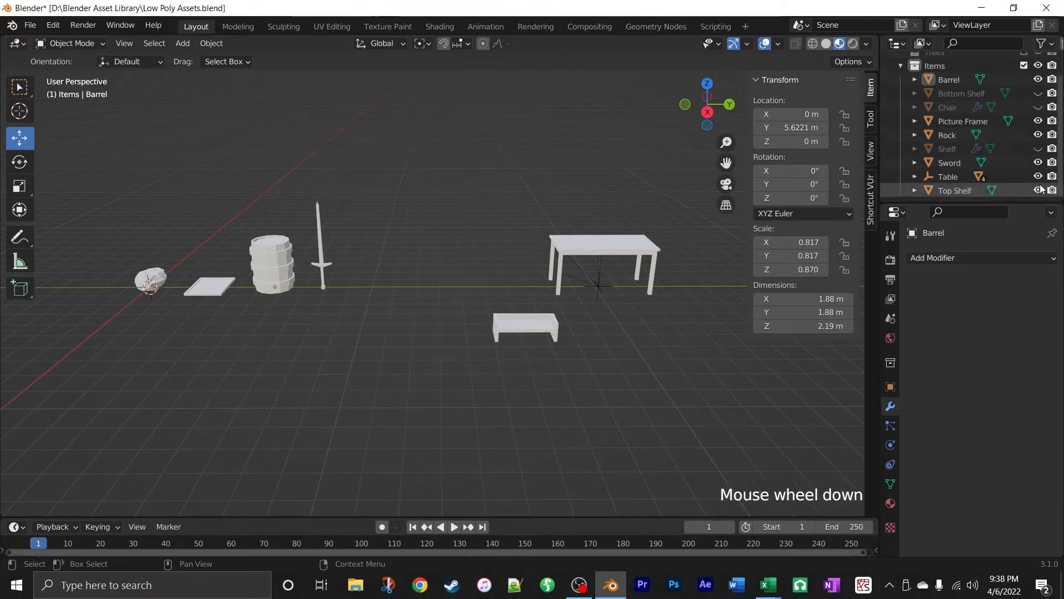
scroll(1041, 189, down, 1)
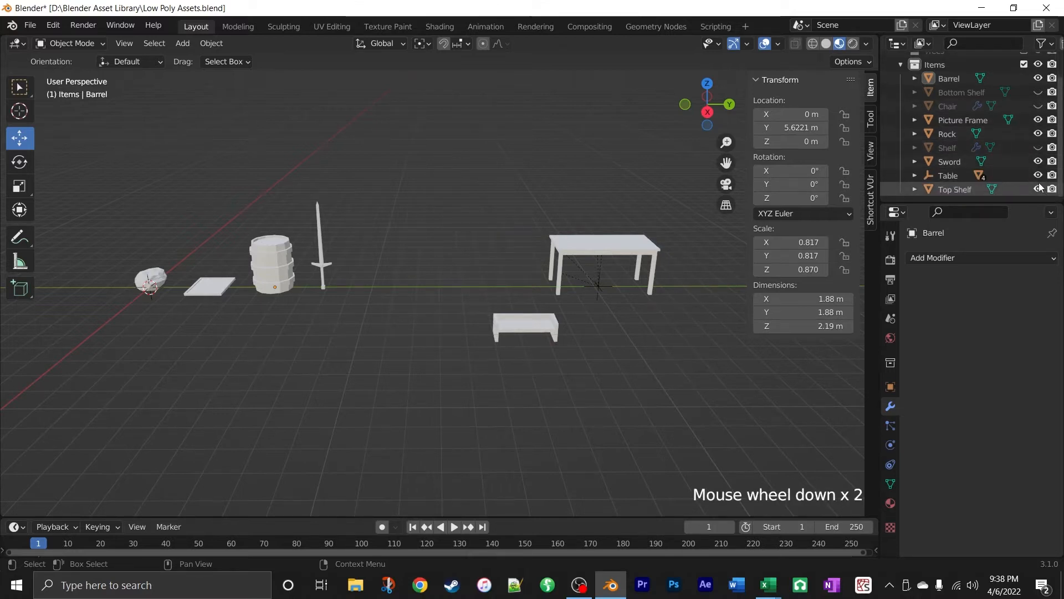
click(914, 176)
scroll(1009, 166, down, 4)
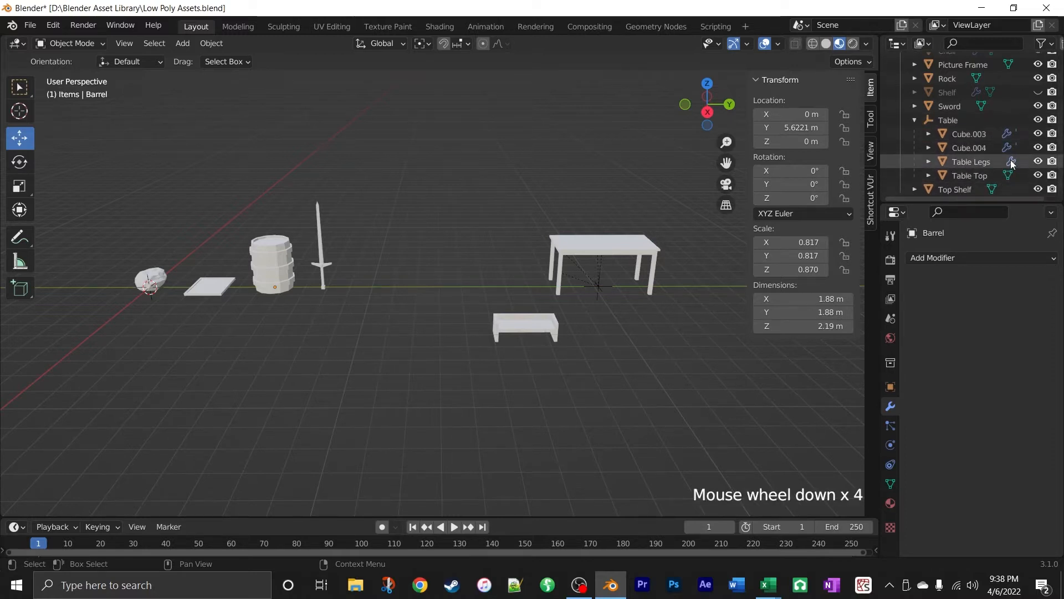
click(1038, 133)
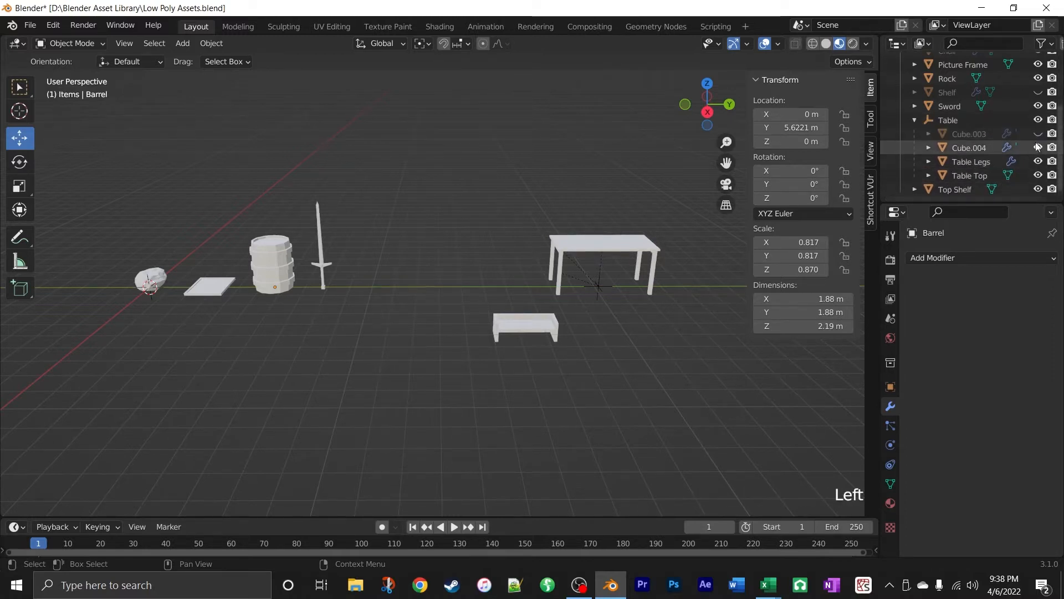
click(1037, 148)
click(1037, 162)
click(1038, 175)
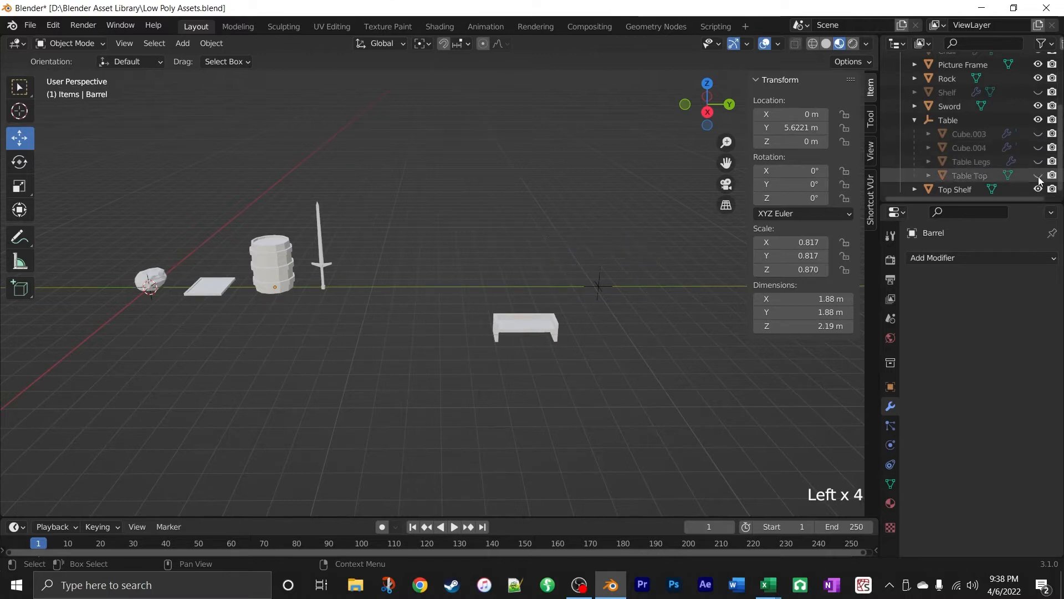
click(1037, 120)
scroll(1038, 190, down, 2)
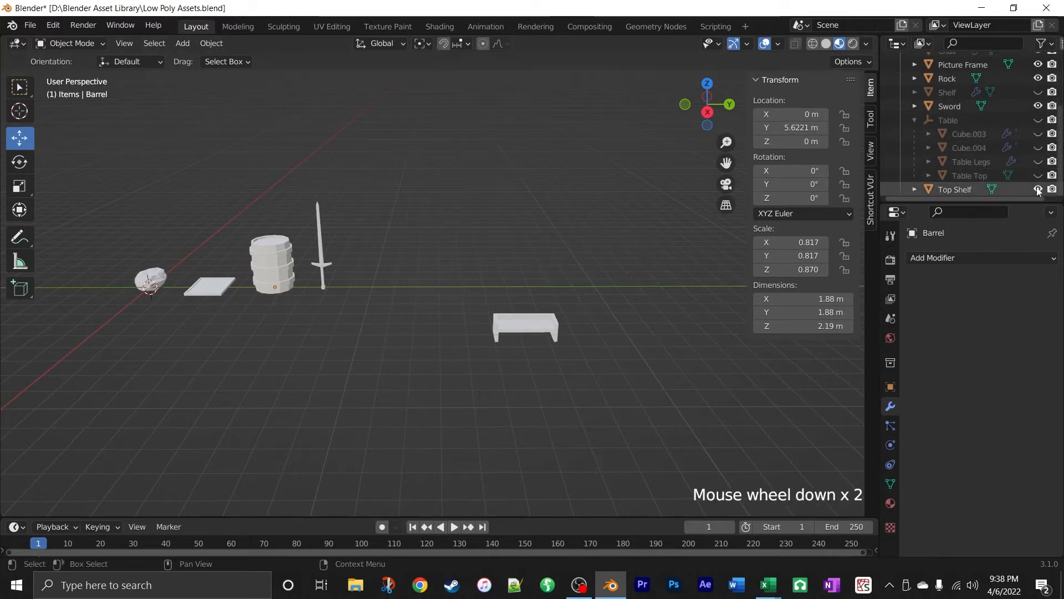
click(1037, 189)
Select the rock, frame it in the view and apply its scale.
click(158, 287)
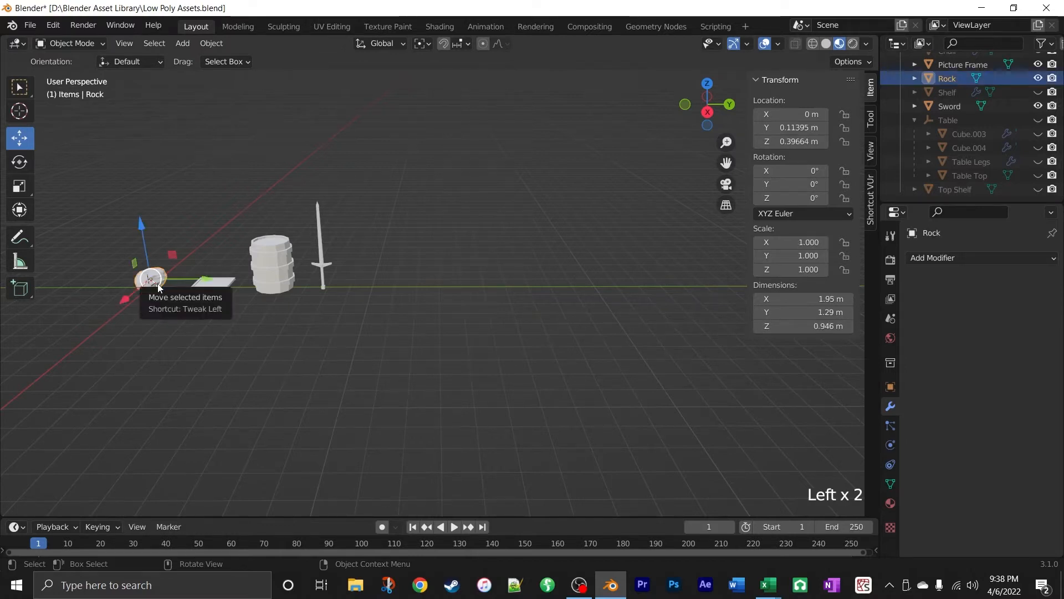
key(KP_Decimal)
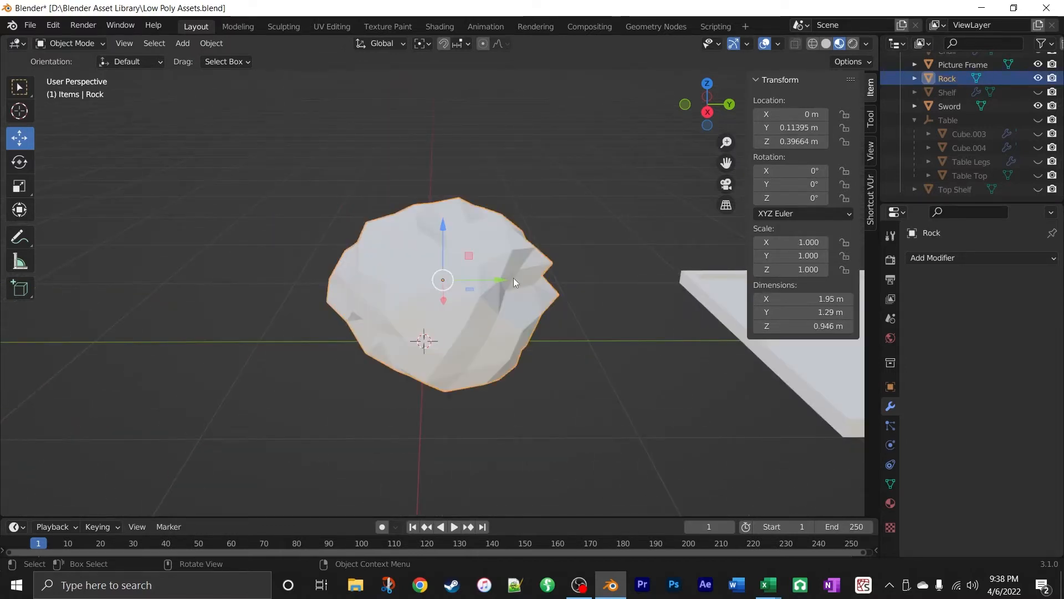
scroll(513, 279, down, 10)
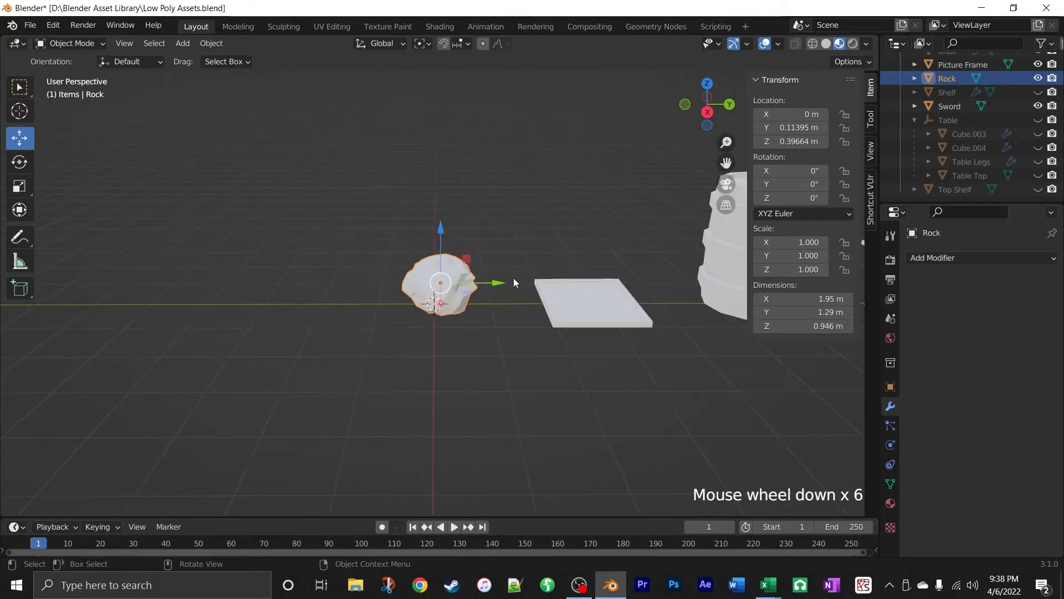
middle_drag(511, 277, 506, 336)
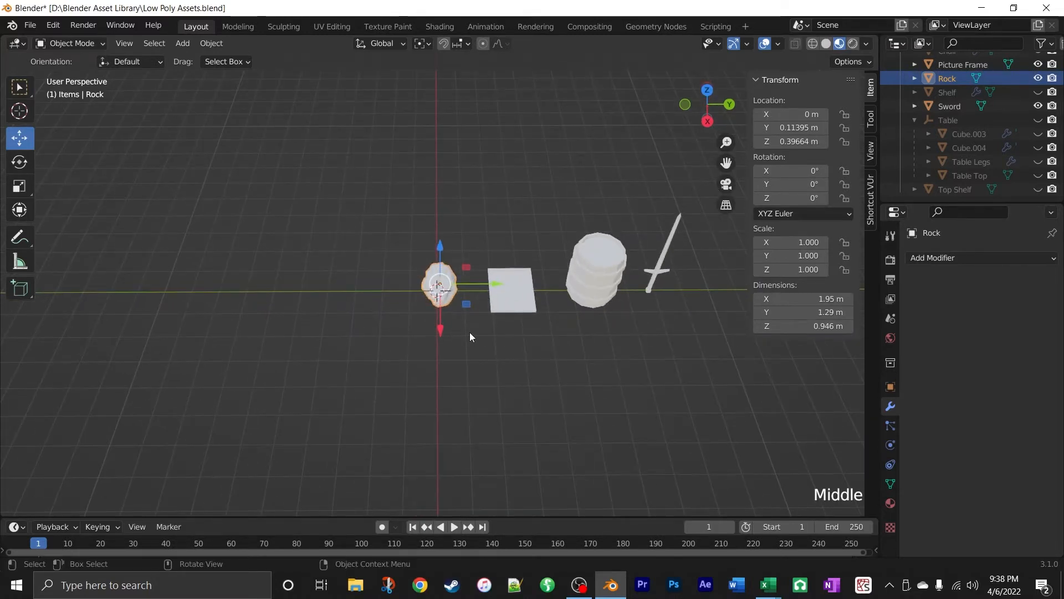
scroll(470, 337, up, 3)
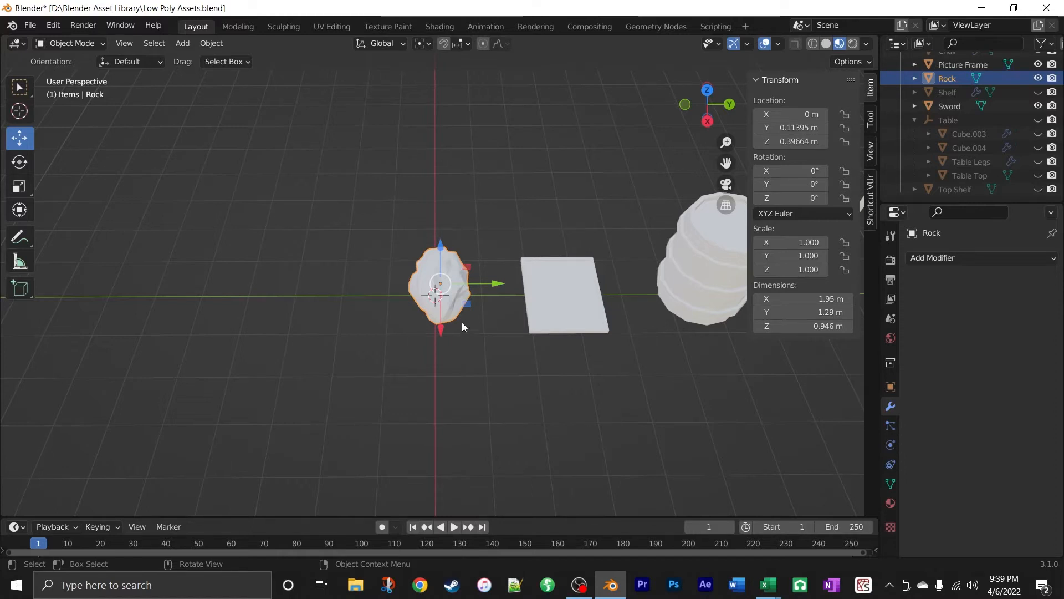
key(ctrl+a)
key(ctrl+a)
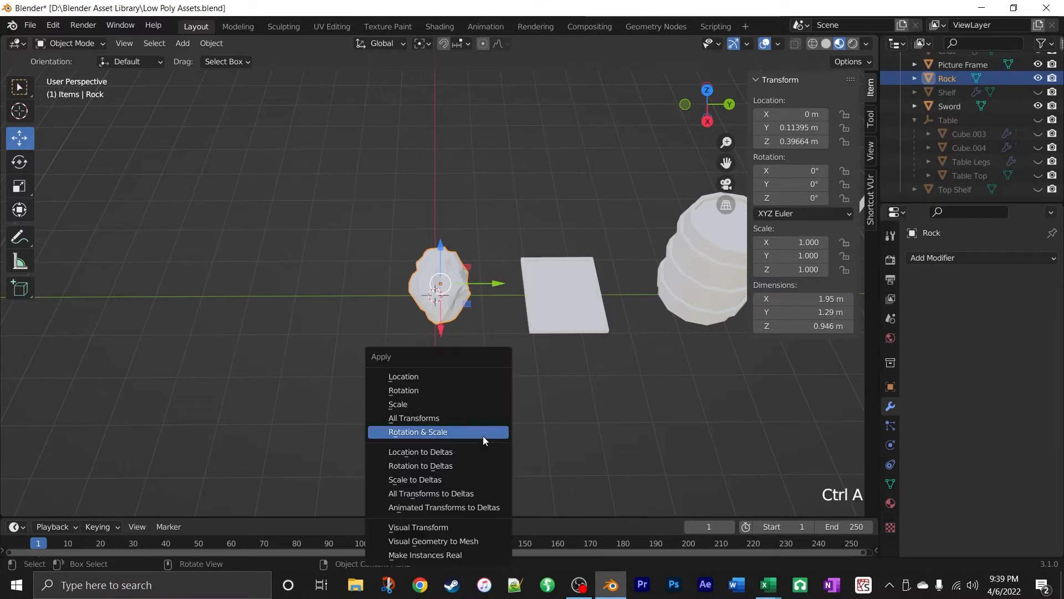
click(472, 406)
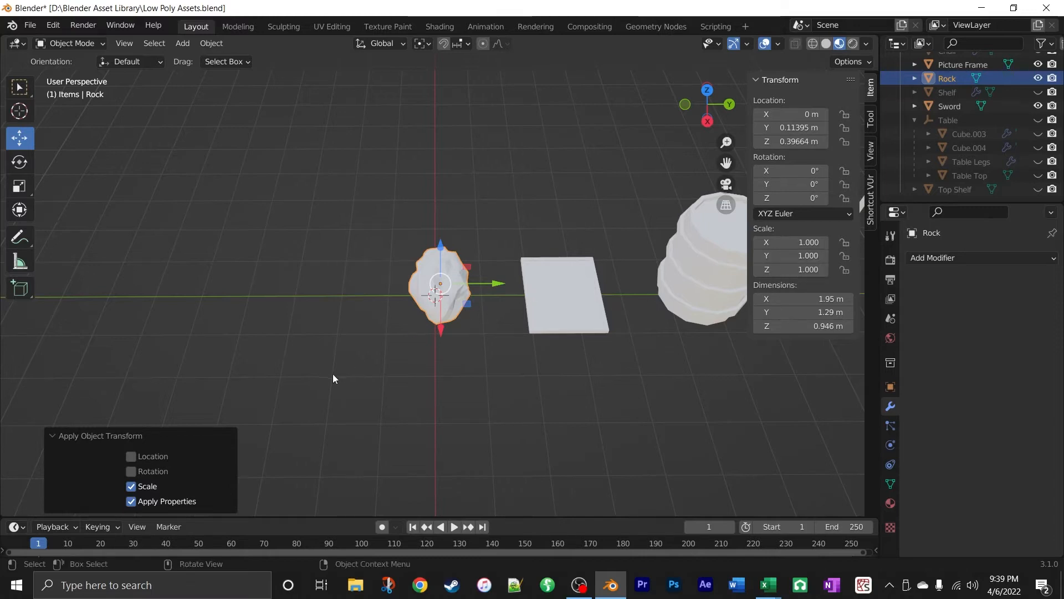
Create a new material on the rock and name it Rock.
click(890, 503)
click(987, 315)
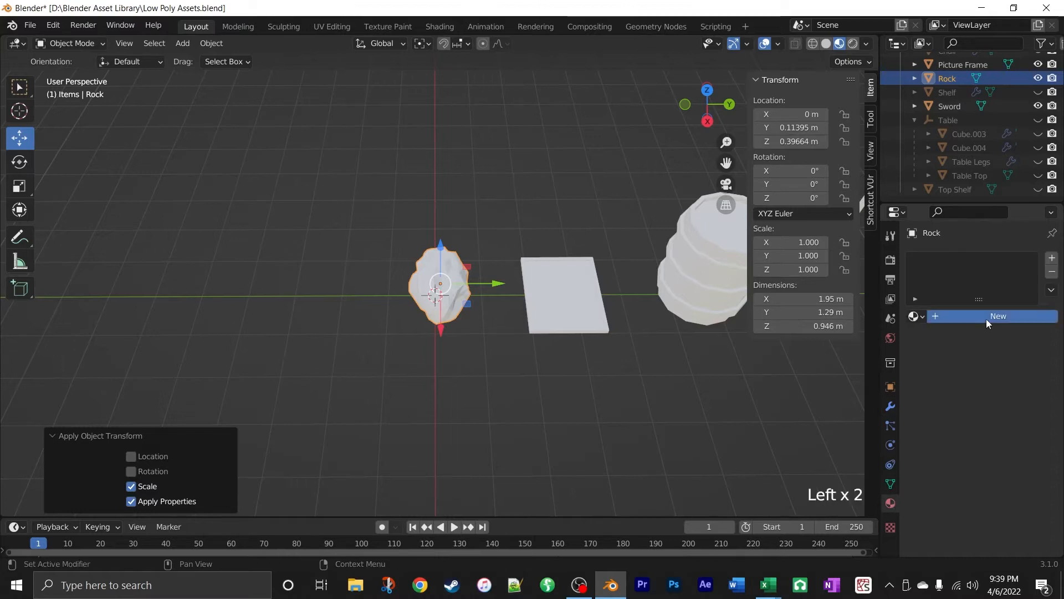
click(964, 316)
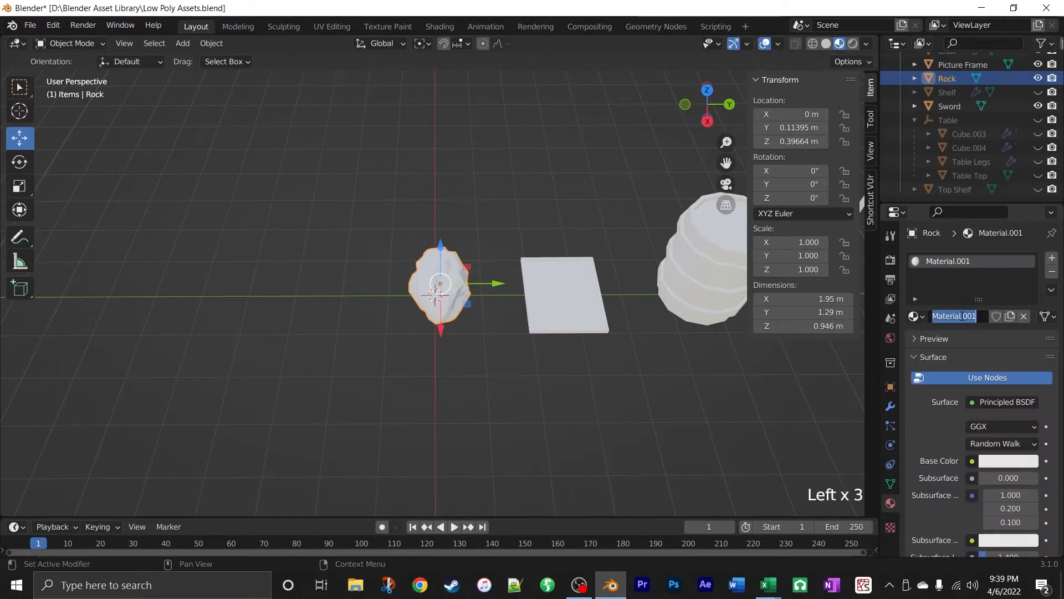
text(Rock)
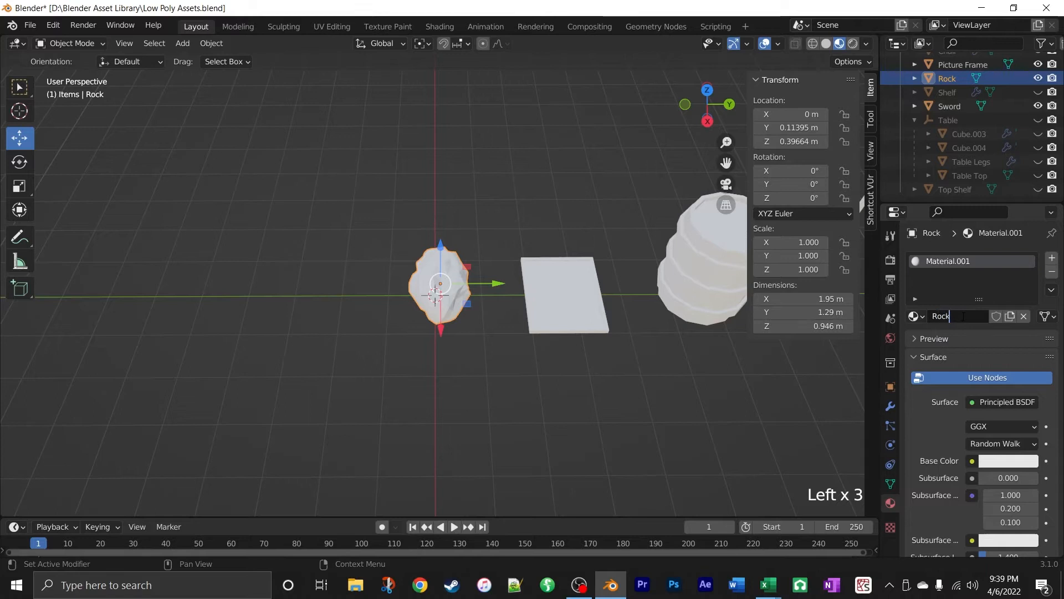
key(Return)
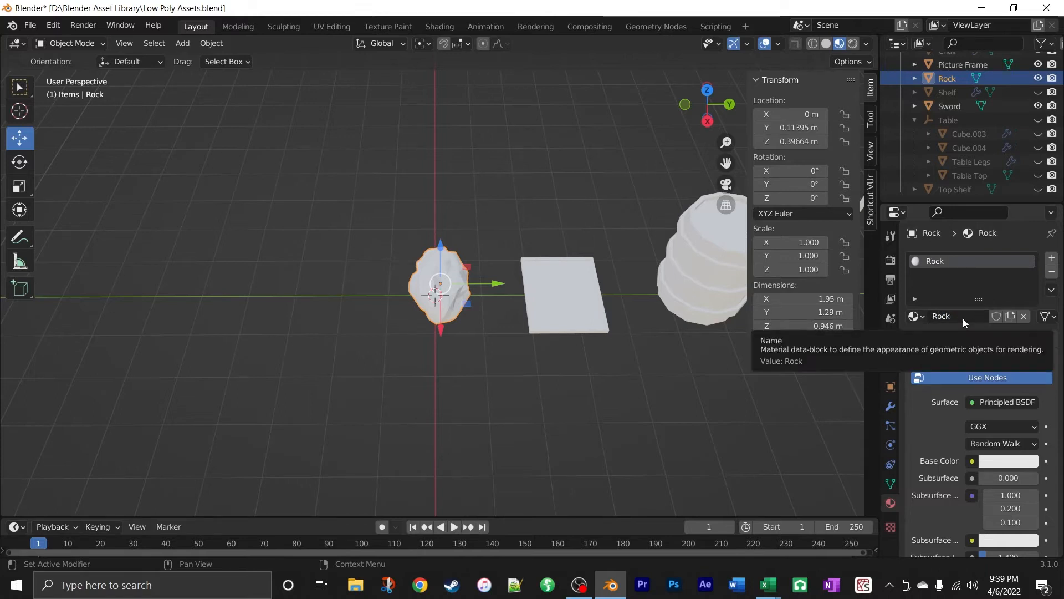
Open the Shading workspace and move the Principled BSDF node further away from the Material Output node.
click(439, 27)
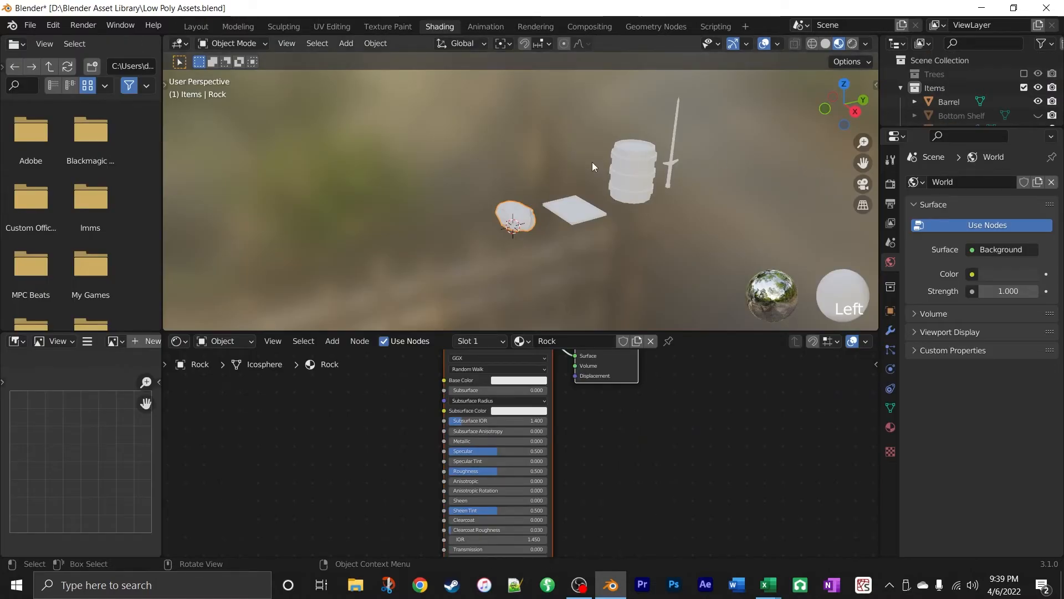
scroll(635, 213, up, 2)
scroll(634, 211, up, 2)
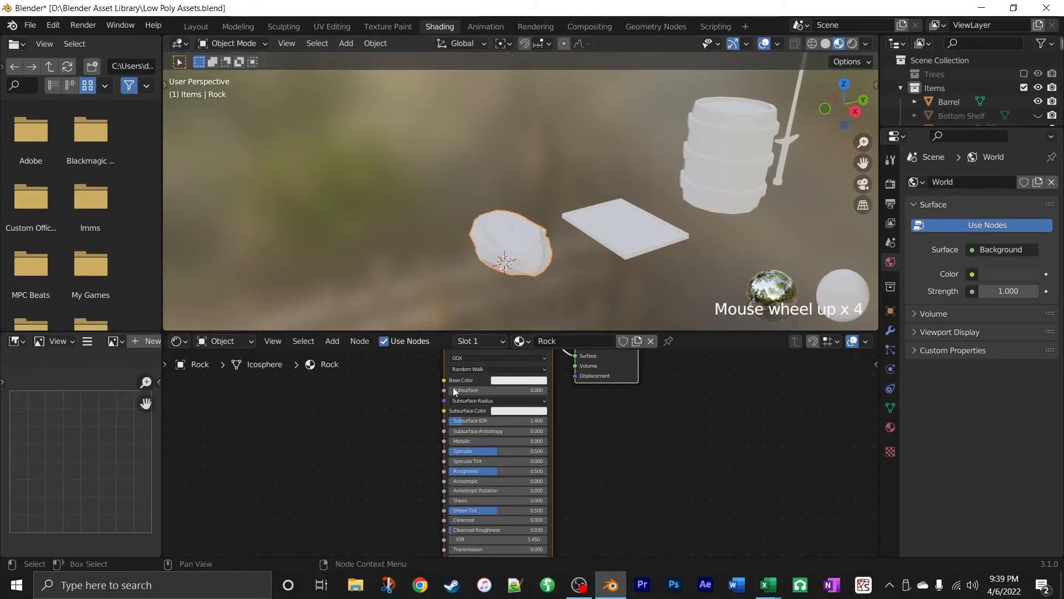
scroll(367, 386, up, 1)
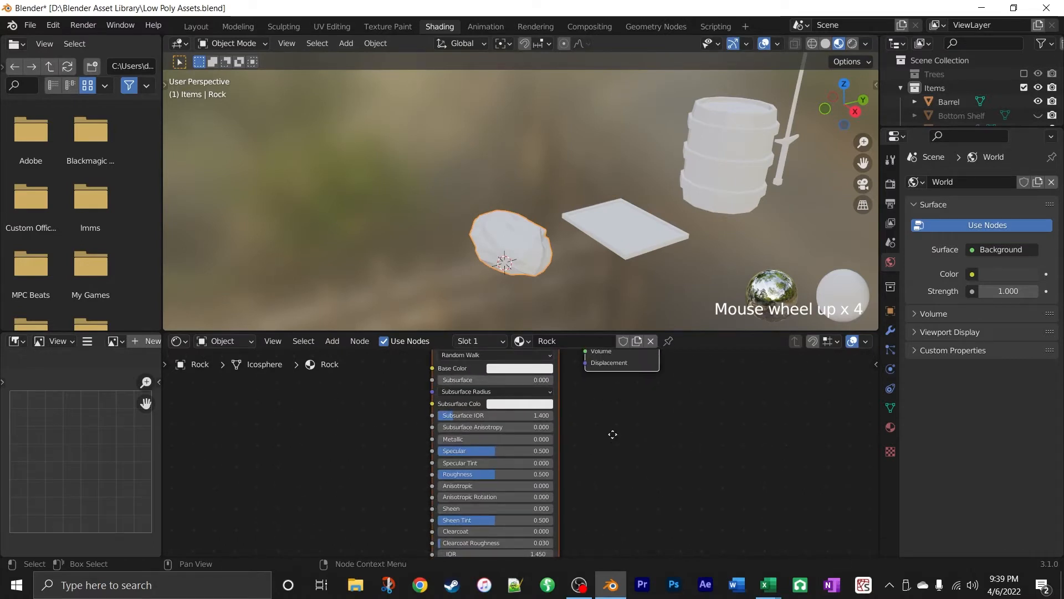
middle_drag(610, 434, 740, 481)
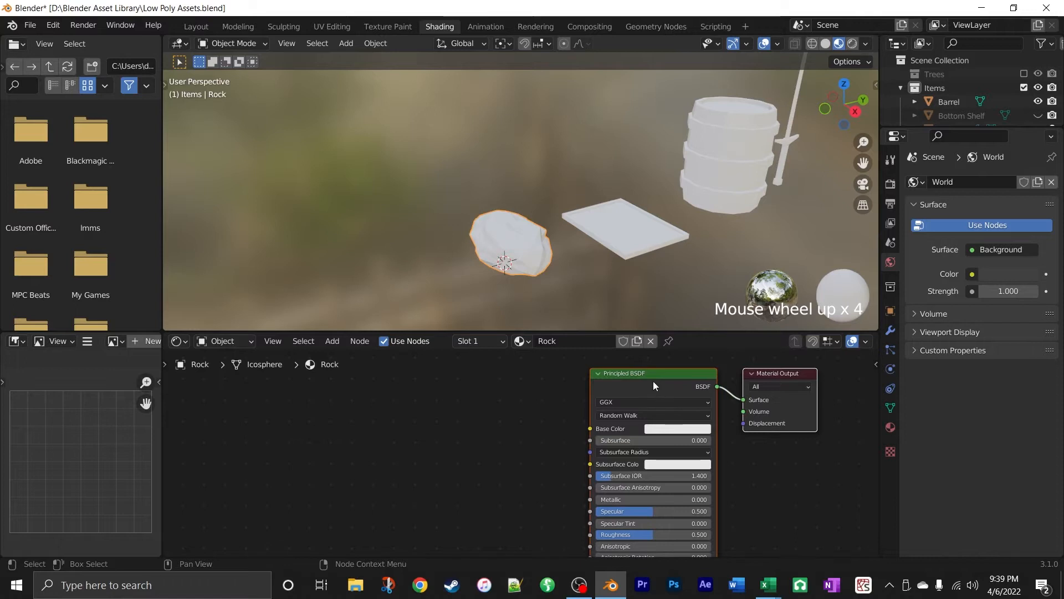
drag(657, 375, 542, 382)
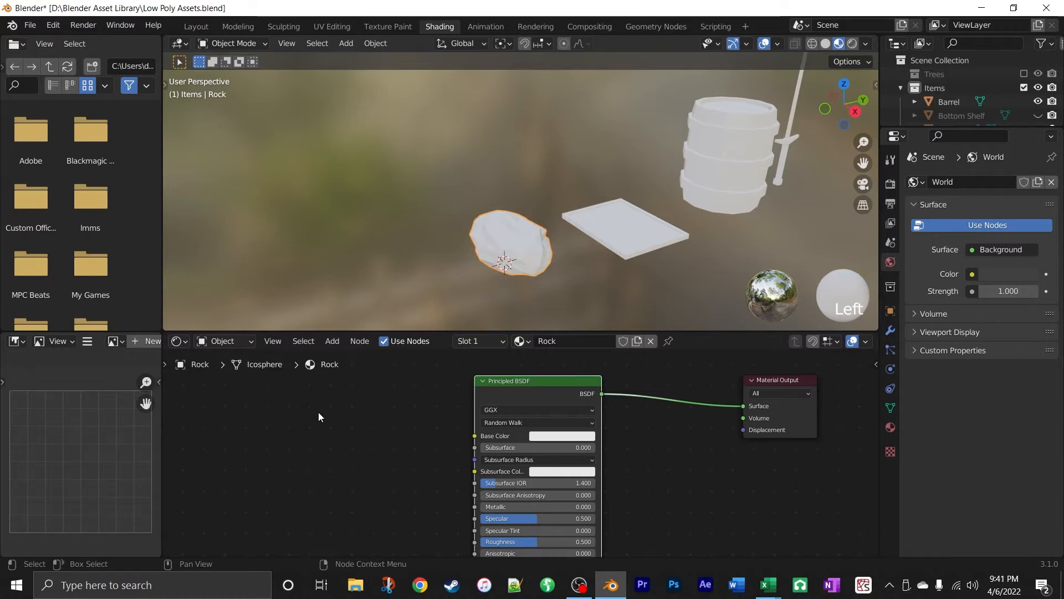
Add an Image Texture node before the Principled BSDF and connect its Color output to Base Color.
click(332, 341)
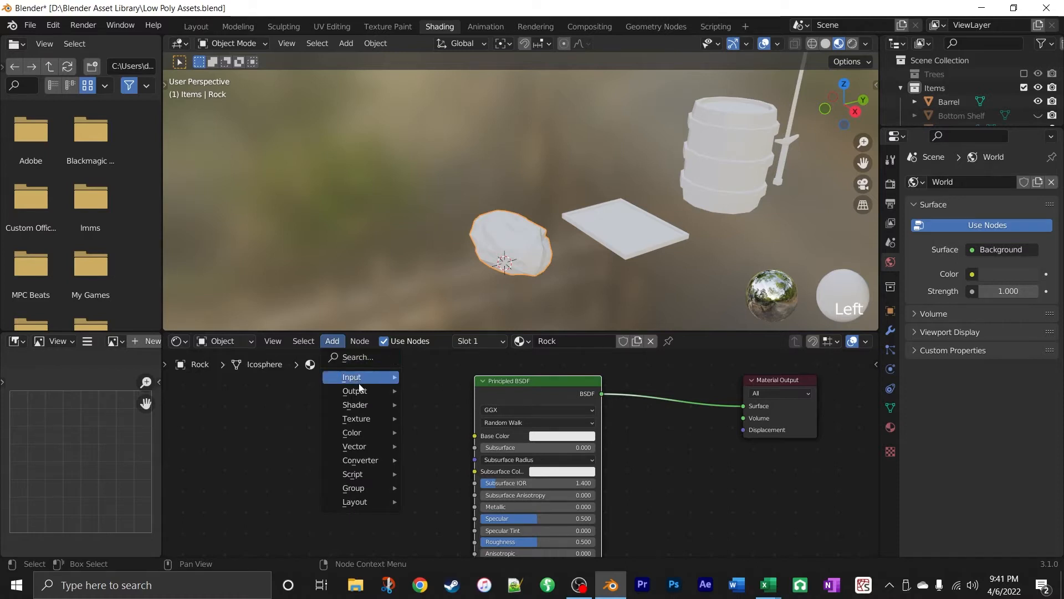
mouse_move(373, 417)
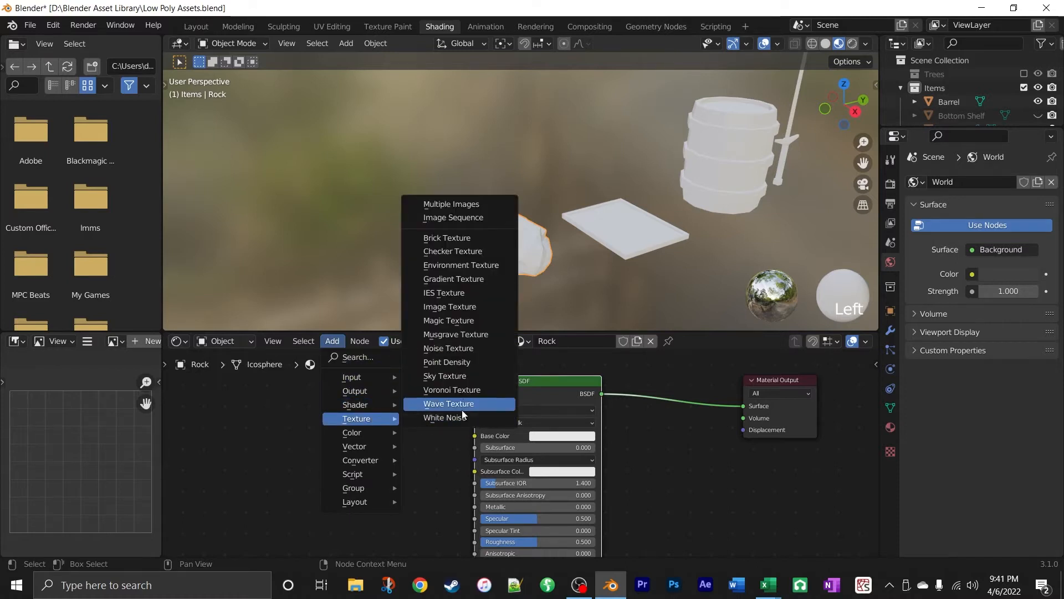
click(481, 308)
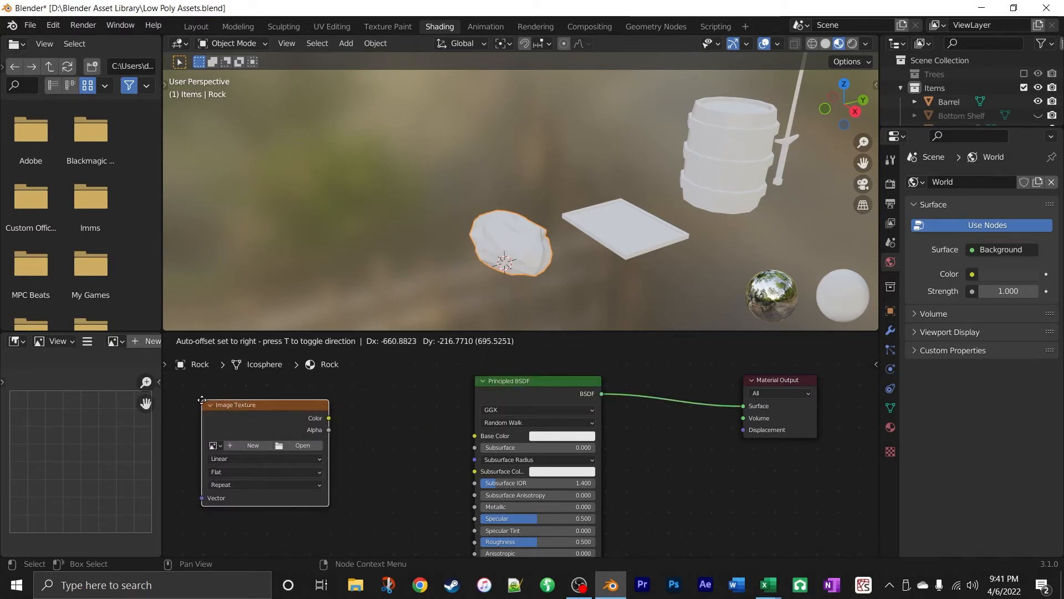
click(205, 405)
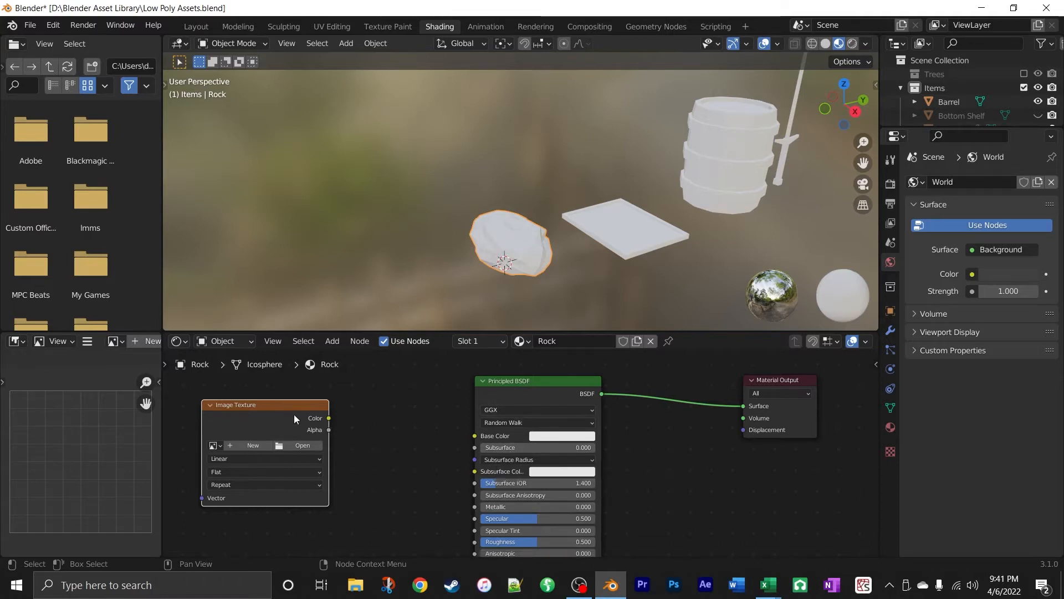
drag(330, 418, 479, 437)
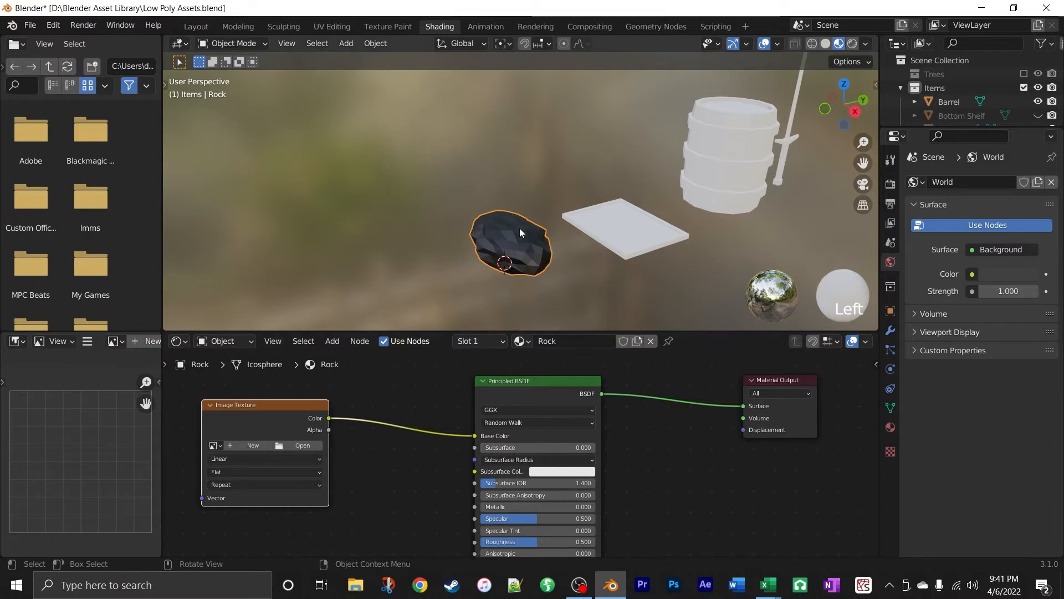
Create a new blank image named Rock_tex in the Image Texture node.
click(267, 446)
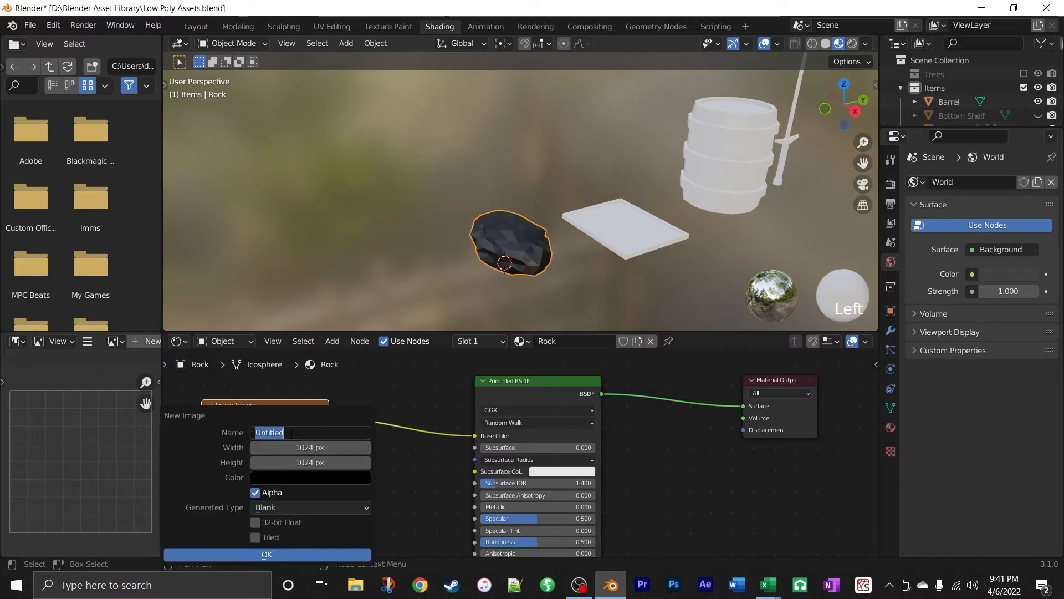
text(Rock_tex)
click(283, 556)
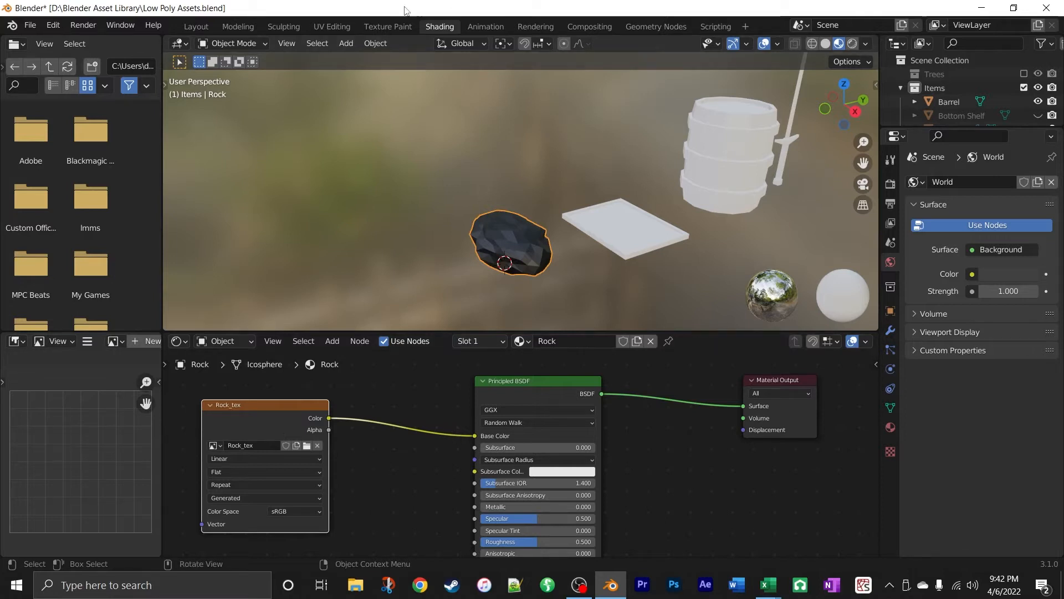
Switch to the UV Editing workspace and show the rock's whole UV layout.
click(331, 25)
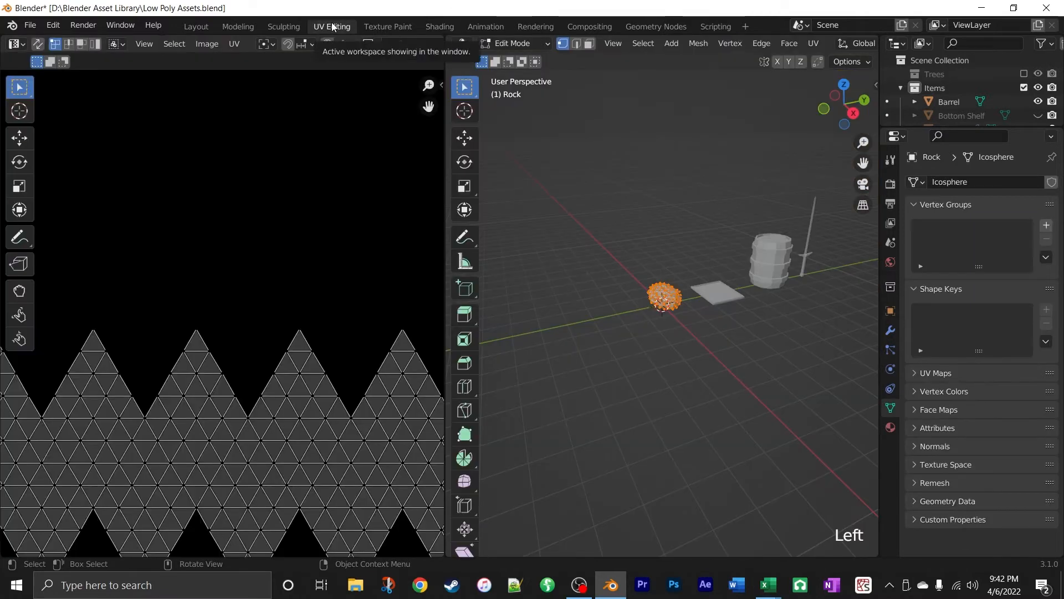
scroll(396, 298, down, 4)
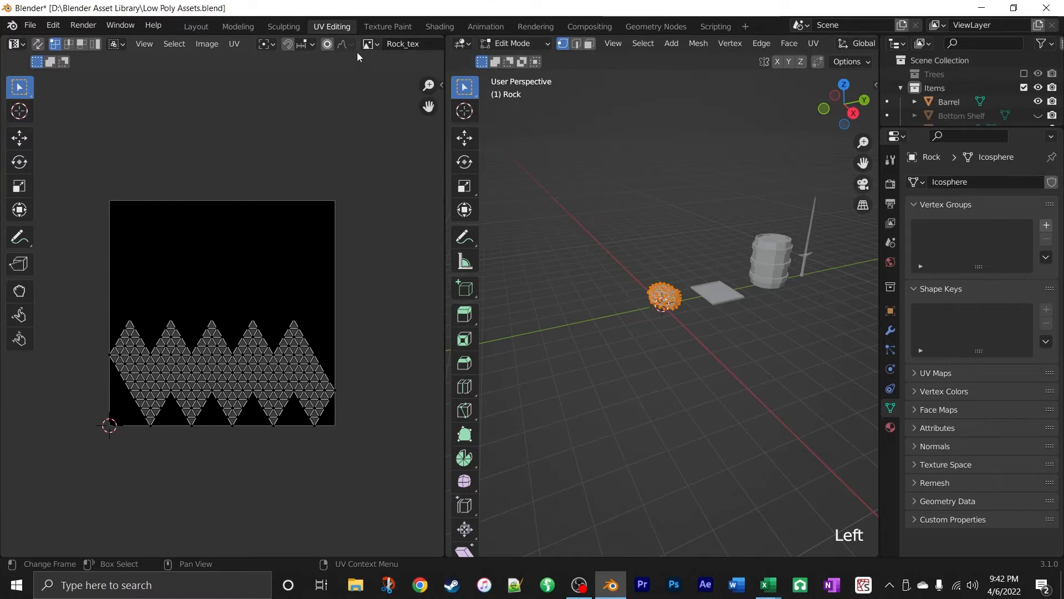
Save the rock's texture image as Rock_tex.png in the Blender Asset Library folder.
click(207, 44)
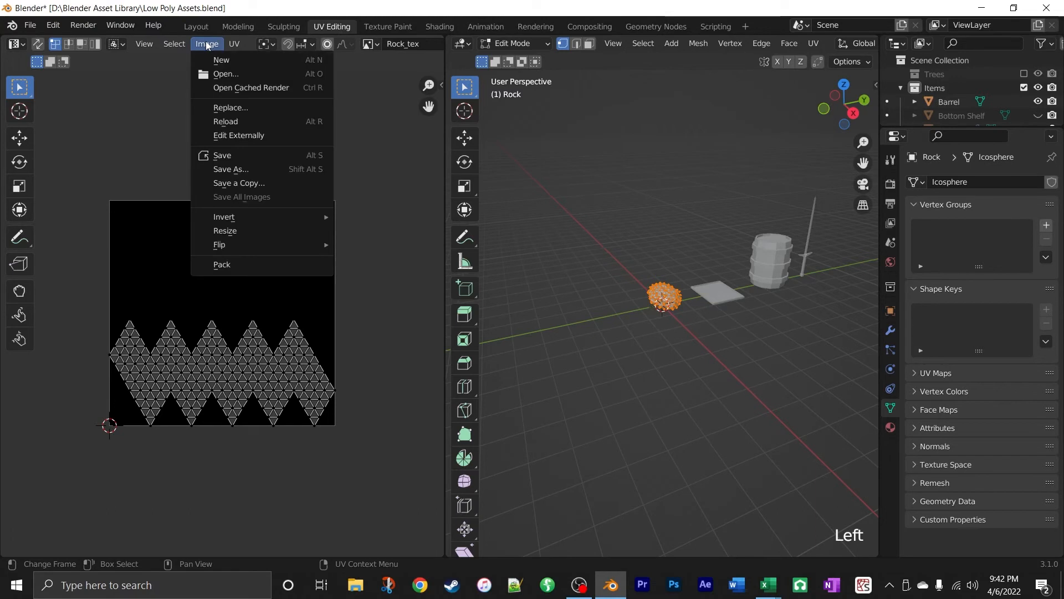
click(245, 155)
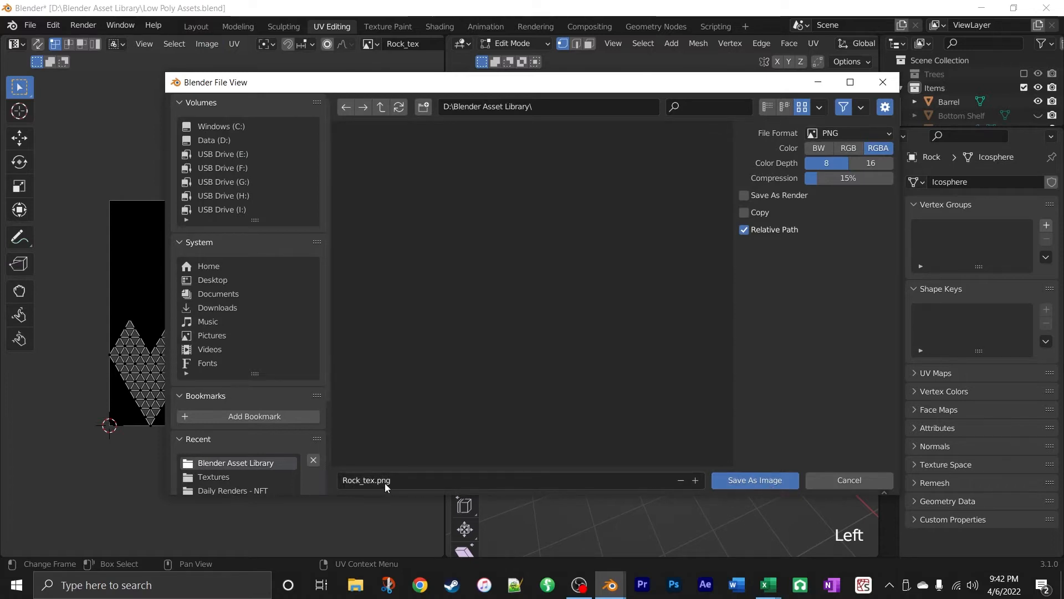
click(750, 480)
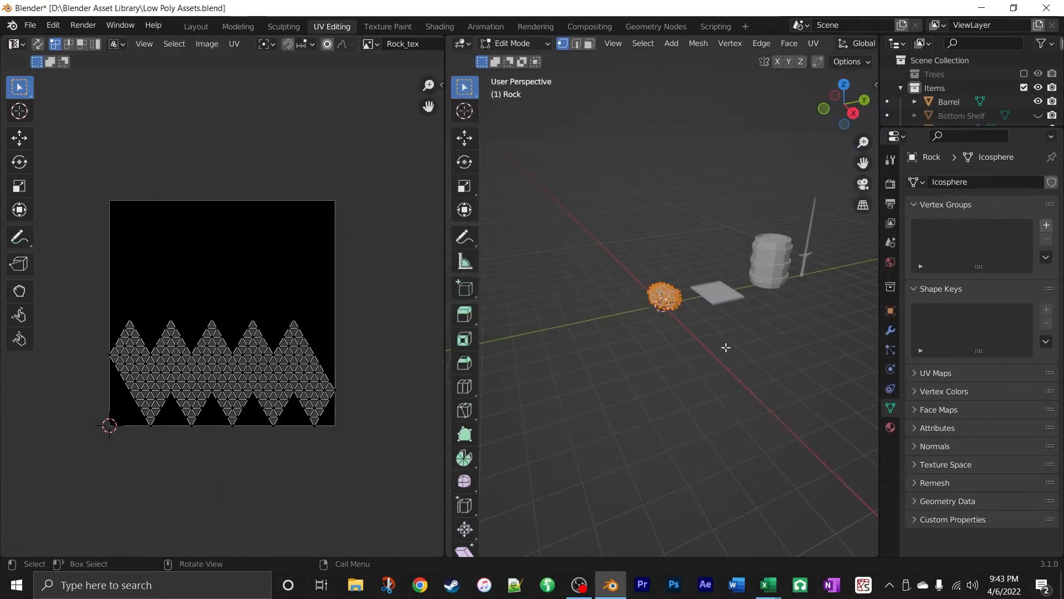
Unwrap the whole rock with Smart UV Project, using an island margin of 0.020 and an area weight of 0.010.
scroll(723, 351, up, 8)
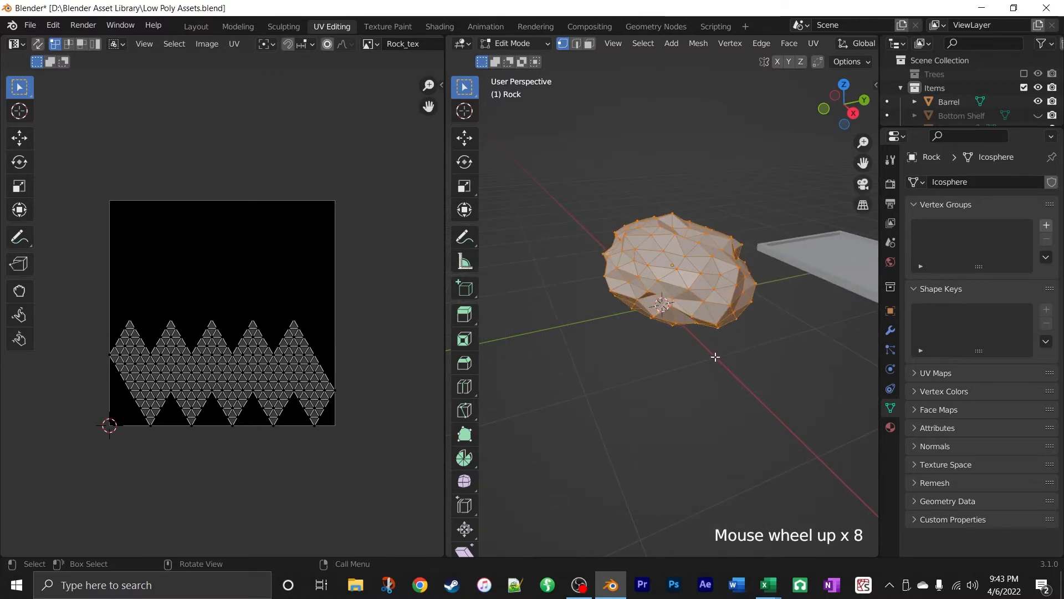
middle_drag(713, 356, 715, 421)
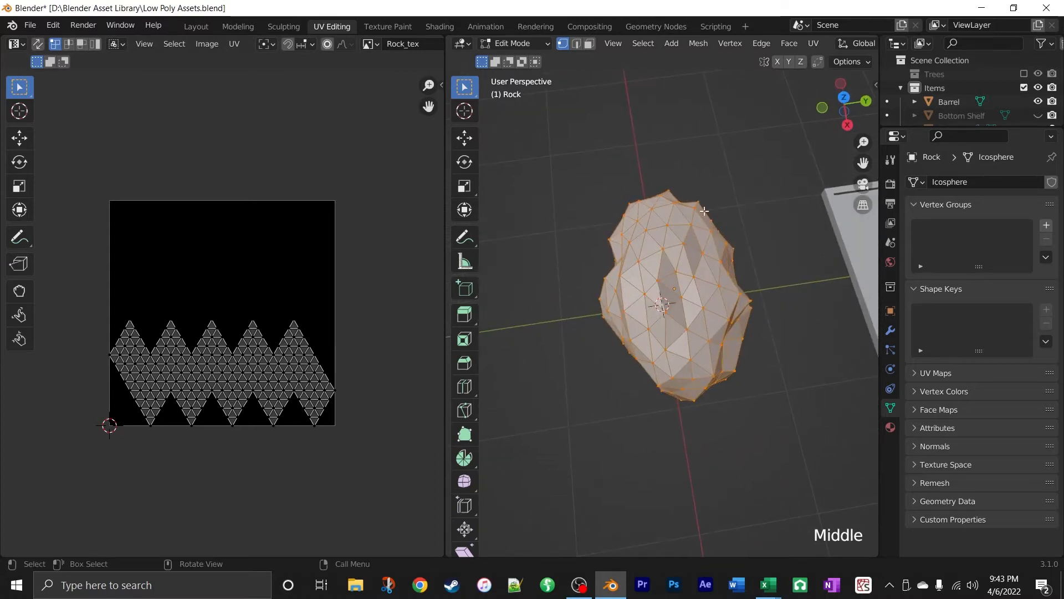
middle_drag(629, 451, 712, 383)
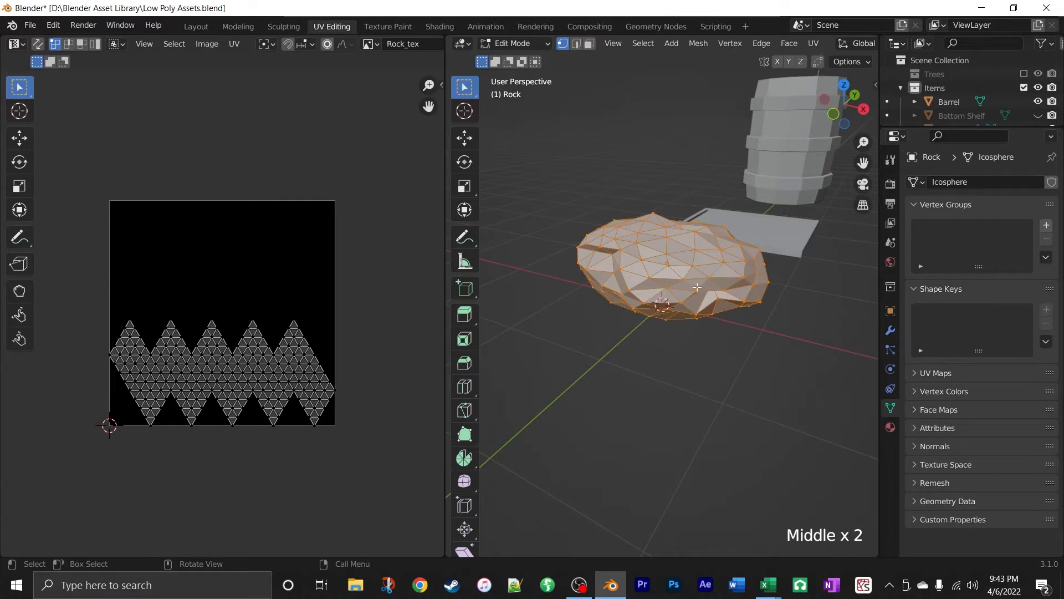
click(815, 43)
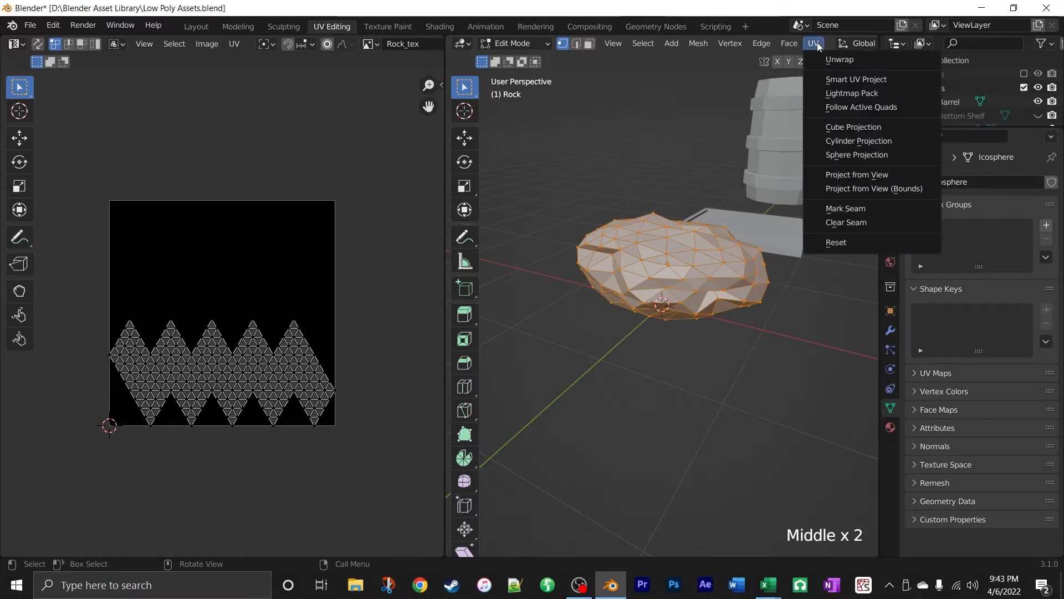
click(862, 79)
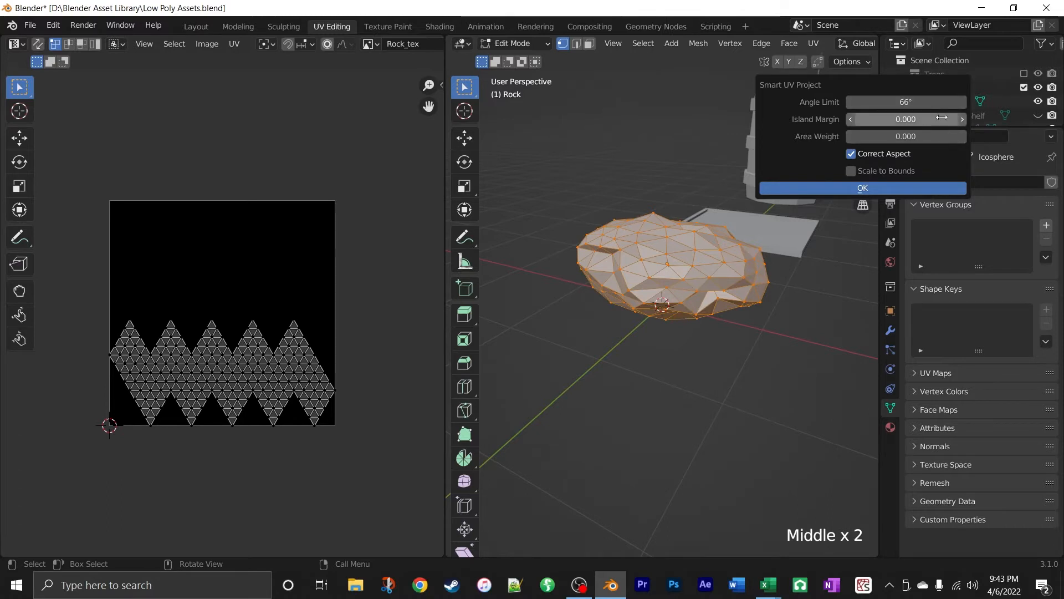
click(962, 119)
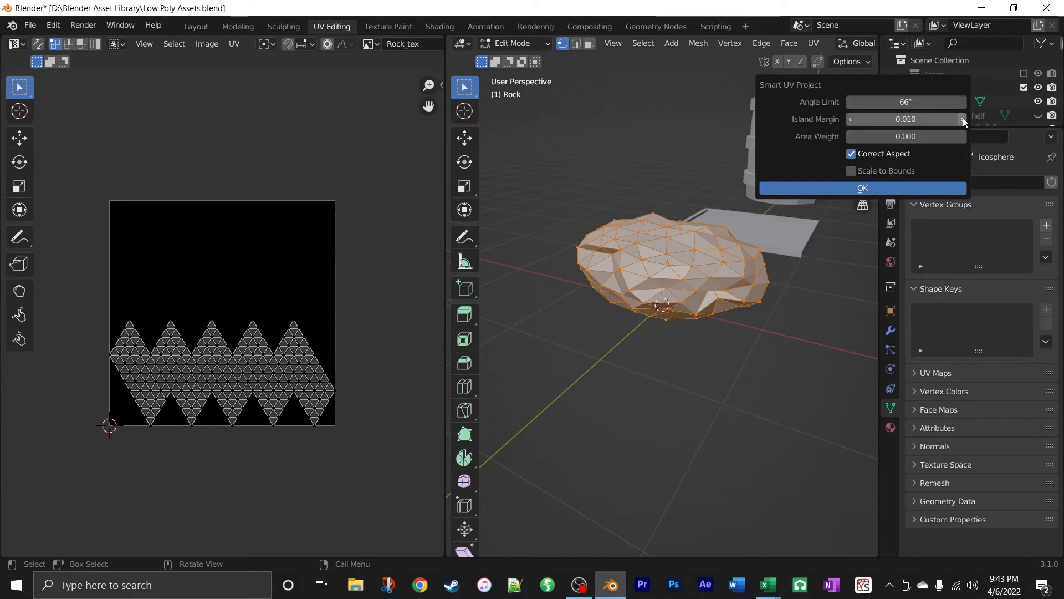
click(962, 119)
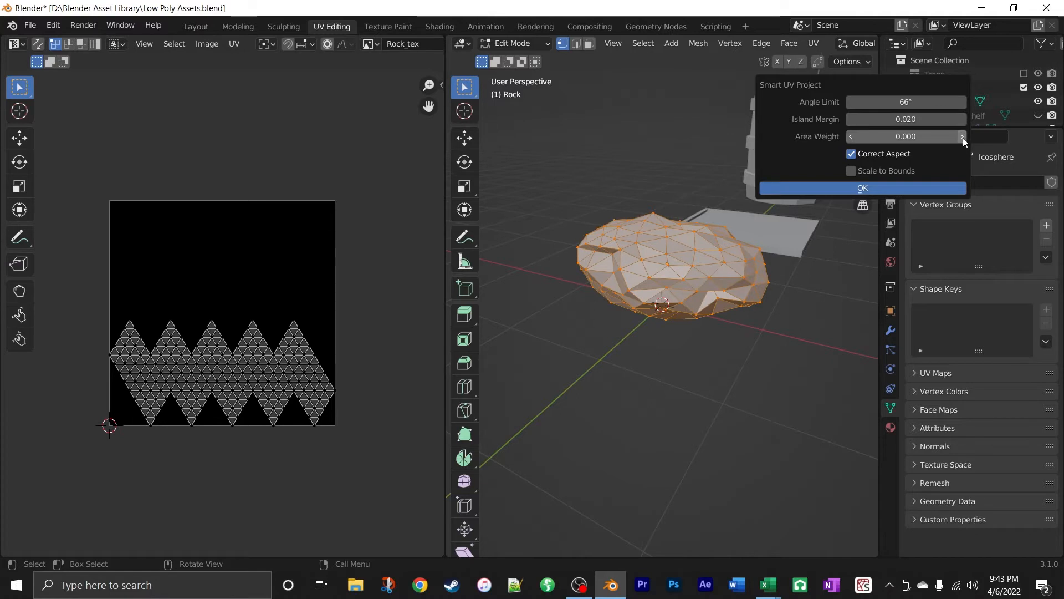
click(962, 136)
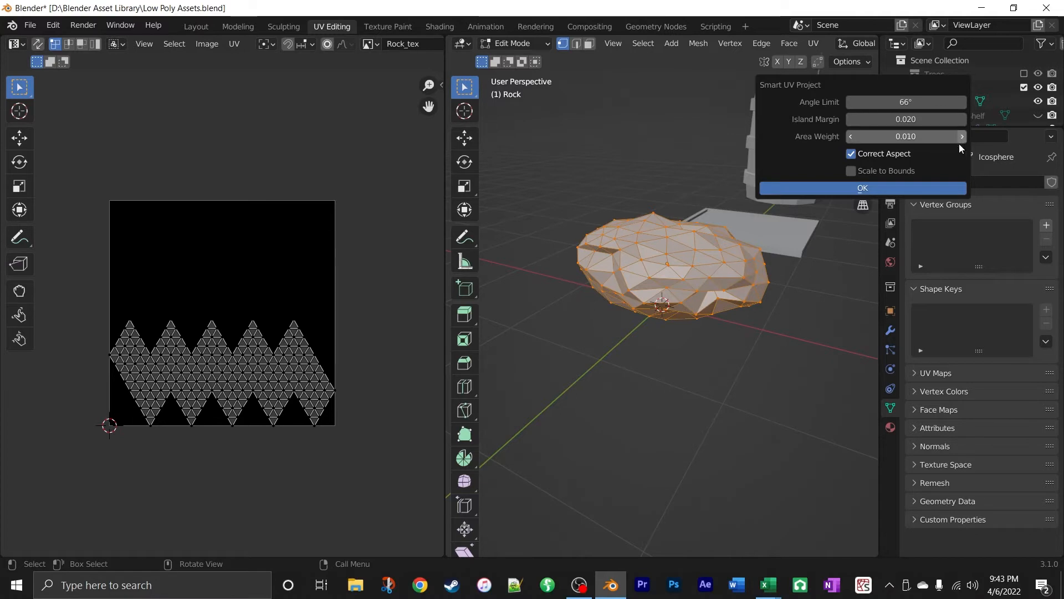
click(896, 188)
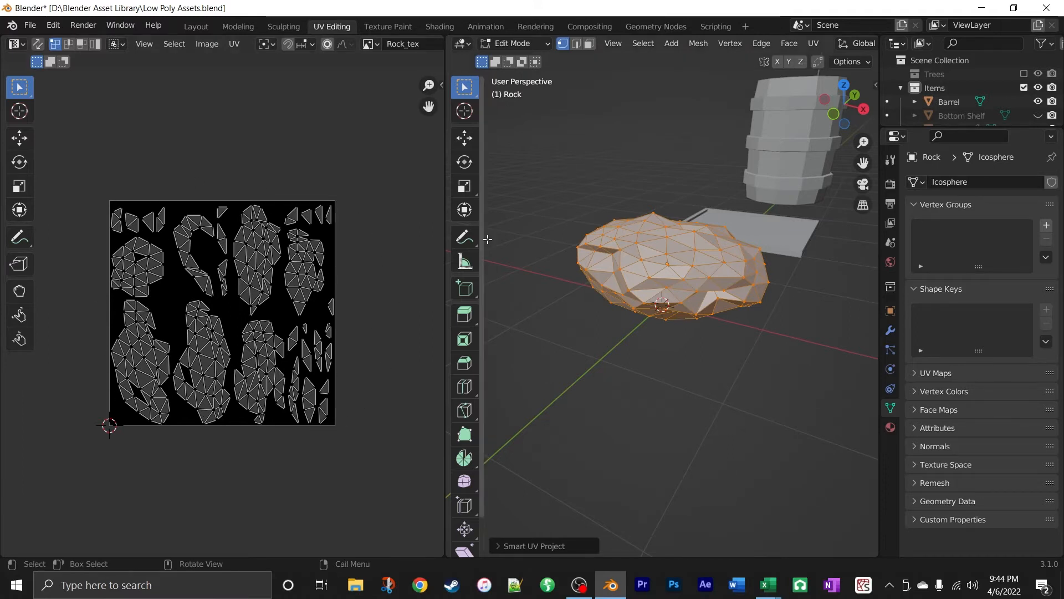
Save the Blender file and open the Texture Paint workspace with the full UV layout and the rock in close view.
click(31, 29)
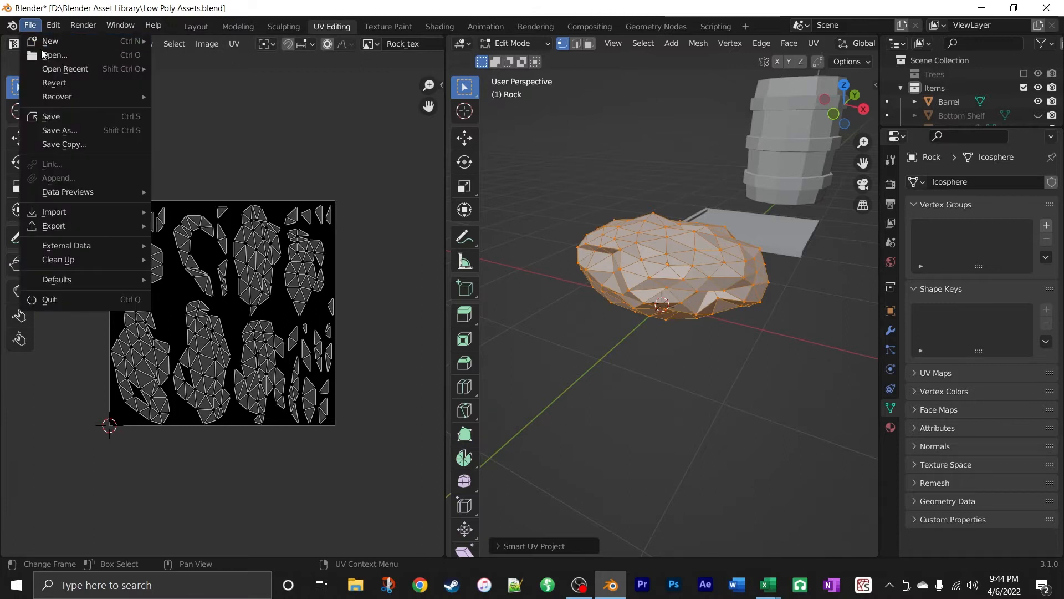
click(58, 117)
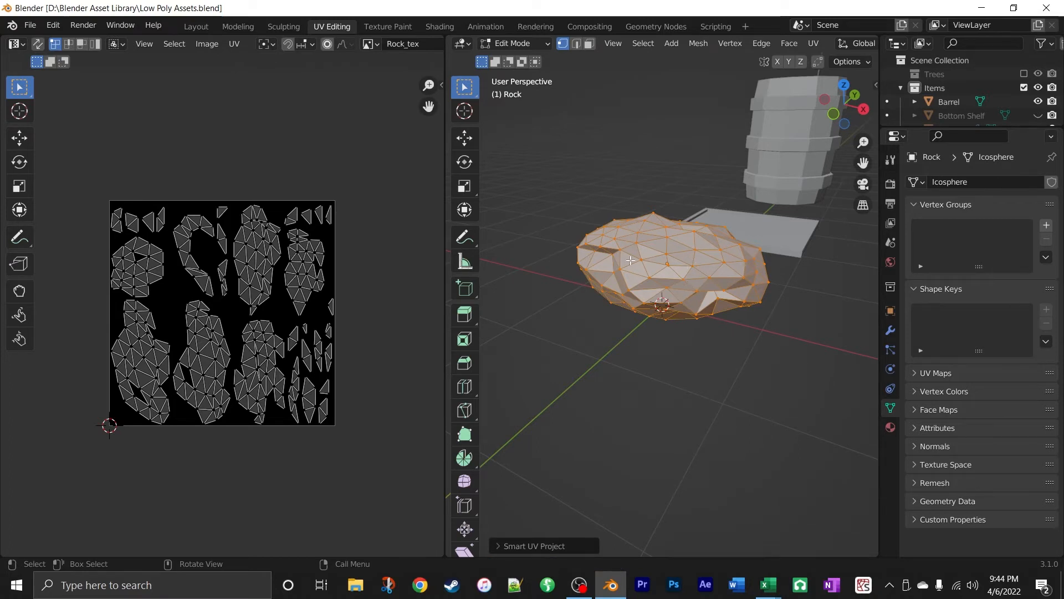
click(391, 26)
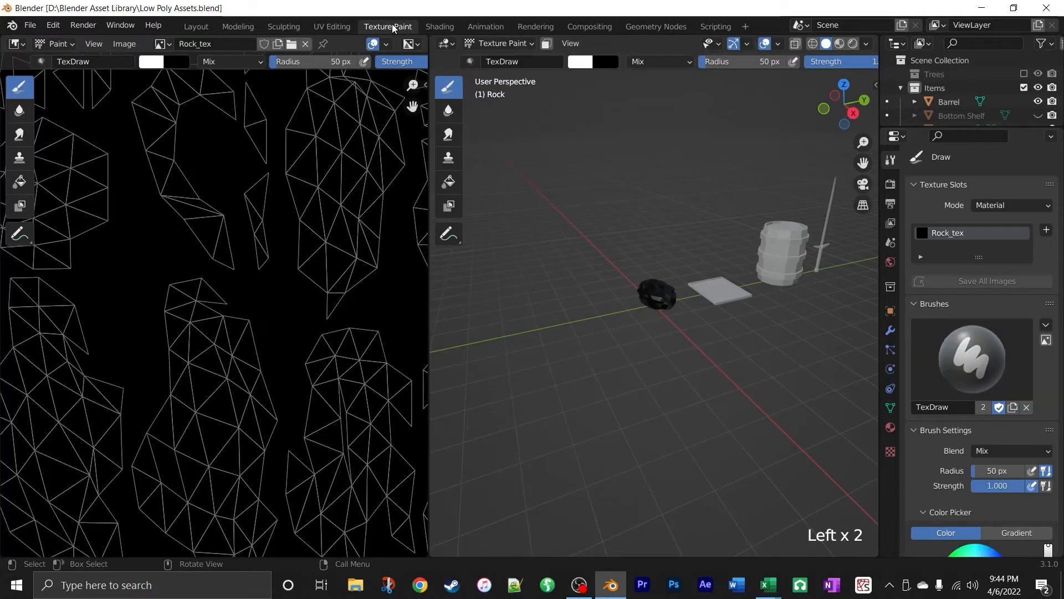
scroll(332, 269, down, 3)
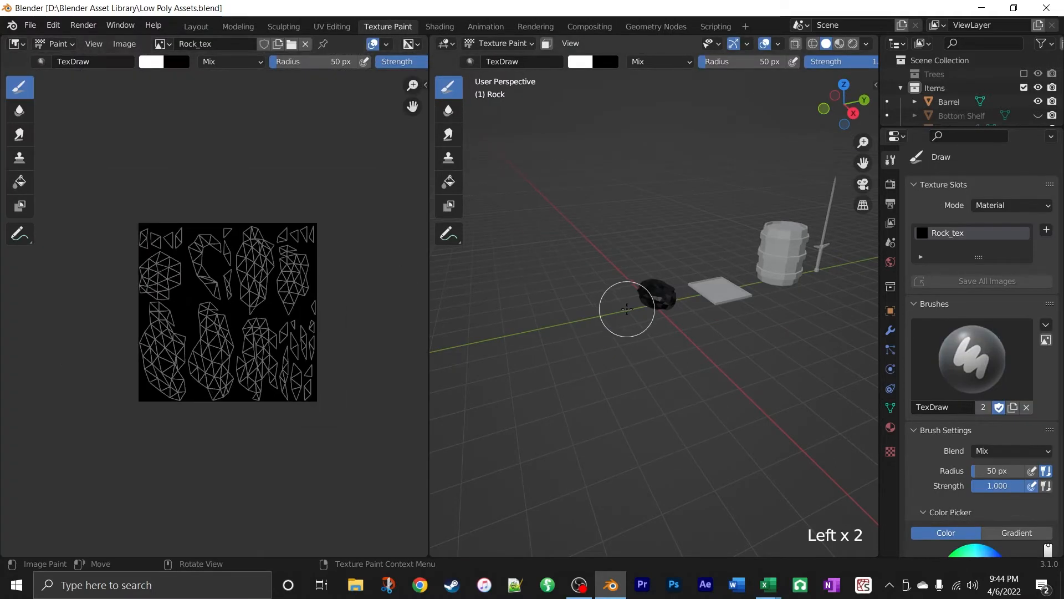
scroll(687, 308, up, 7)
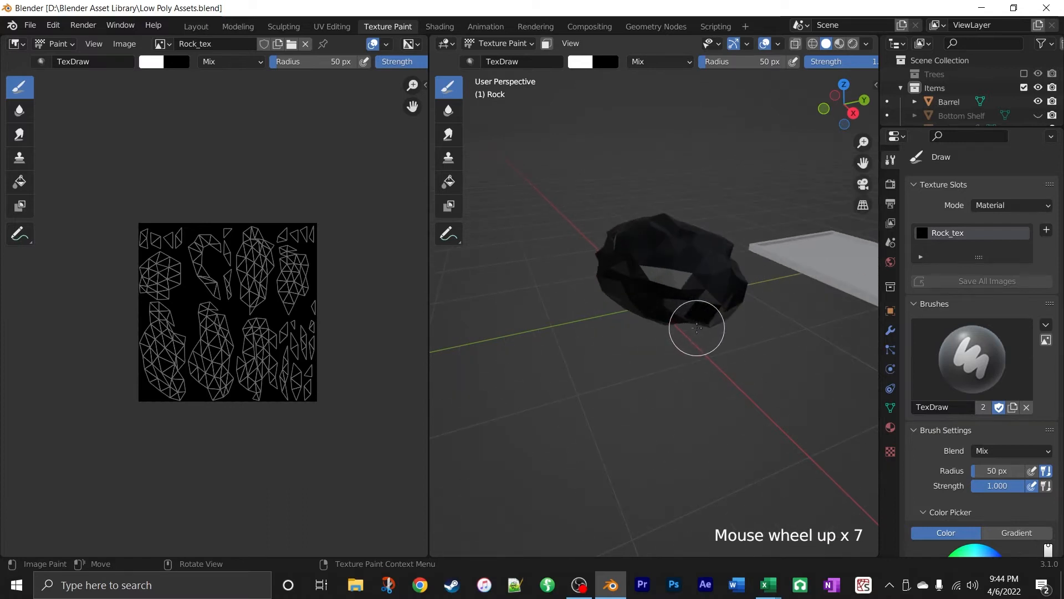
shift+middle_drag(724, 308, 637, 317)
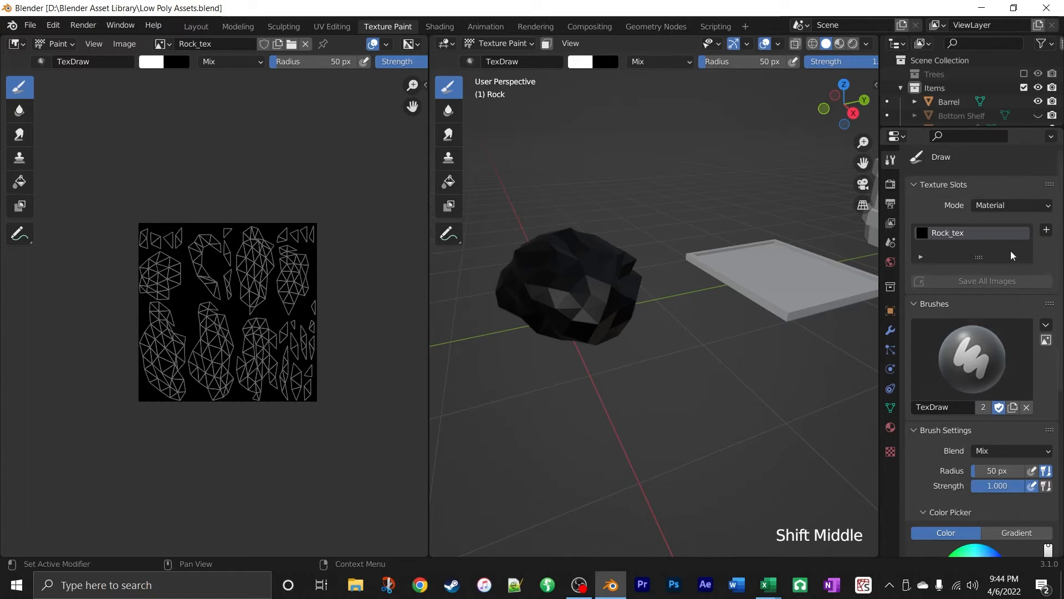
Open the paint brush's texture properties and add a new brush texture.
scroll(998, 344, down, 5)
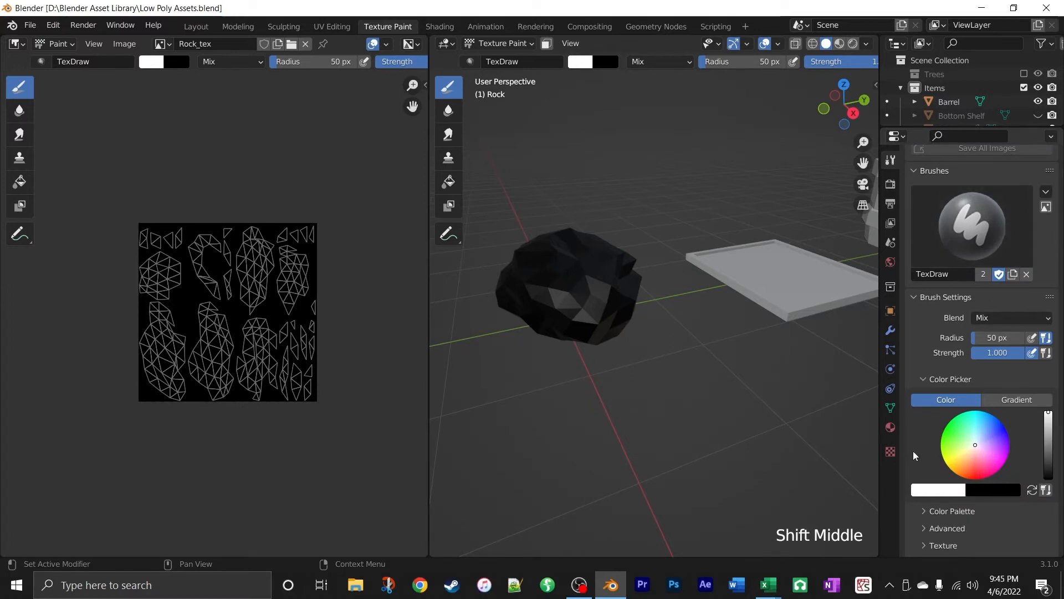
click(890, 453)
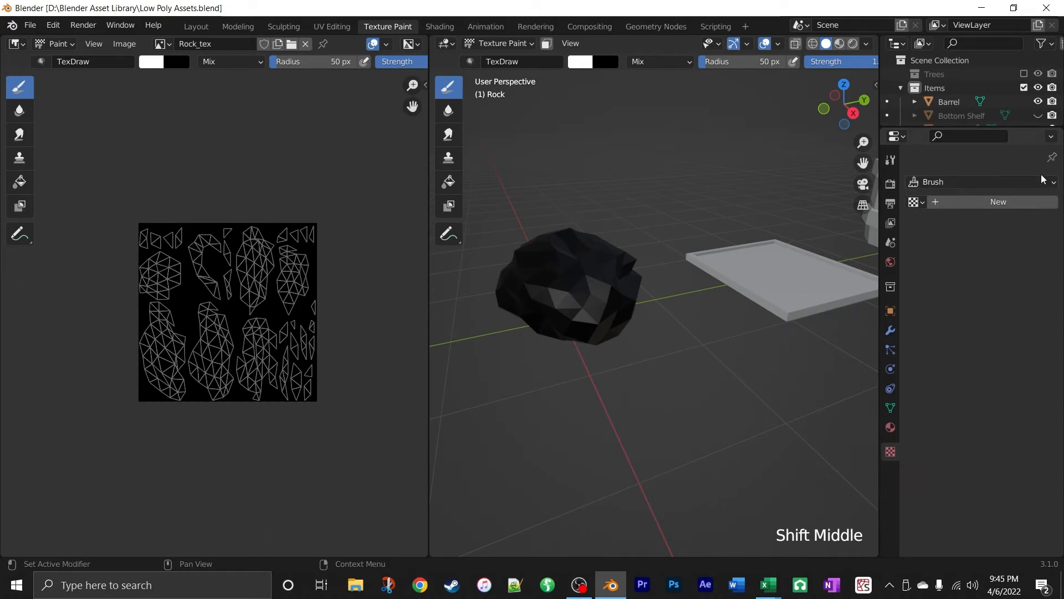
double_click(976, 209)
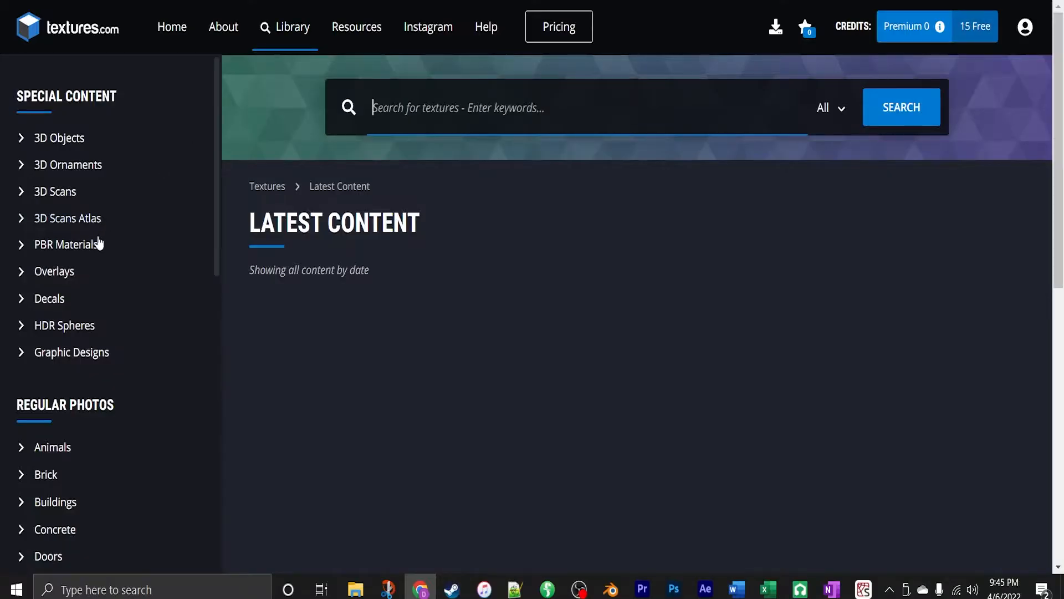
Switch to the textures.com library in the browser and open the Rock category of the regular photos.
scroll(103, 230, down, 6)
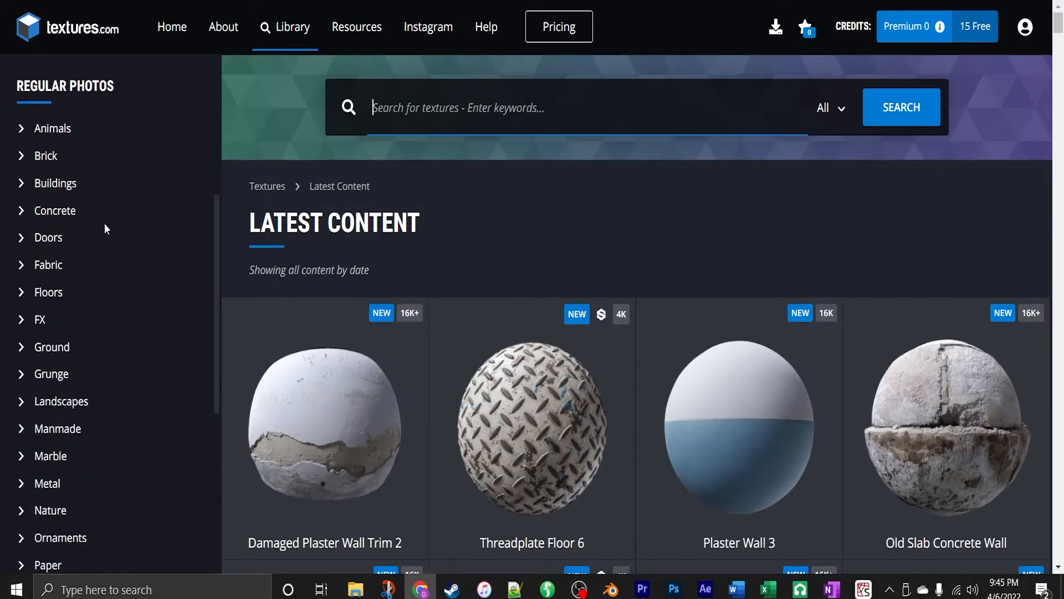
scroll(104, 223, down, 4)
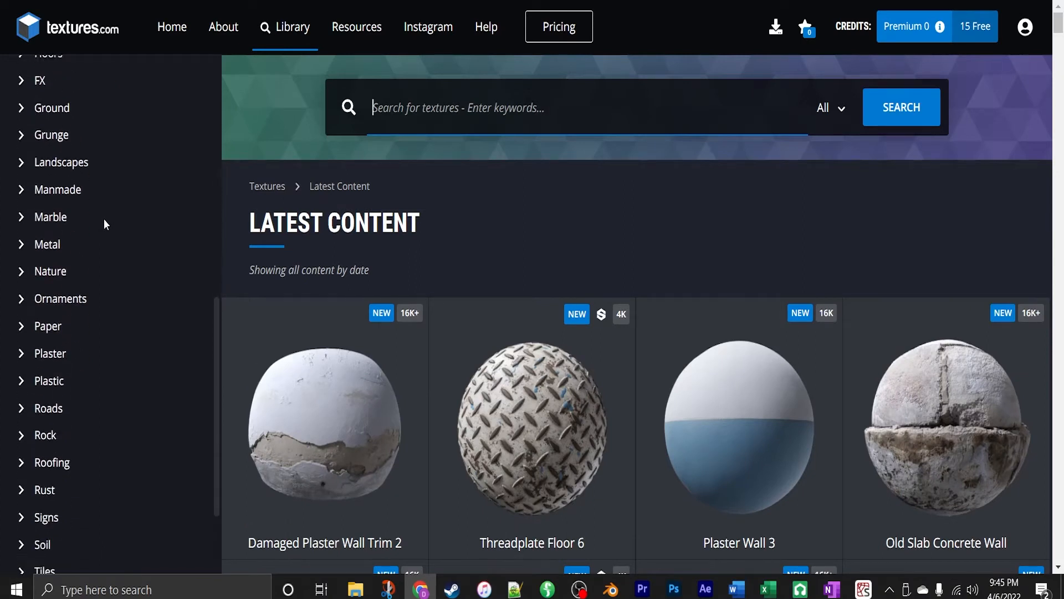
scroll(103, 230, down, 1)
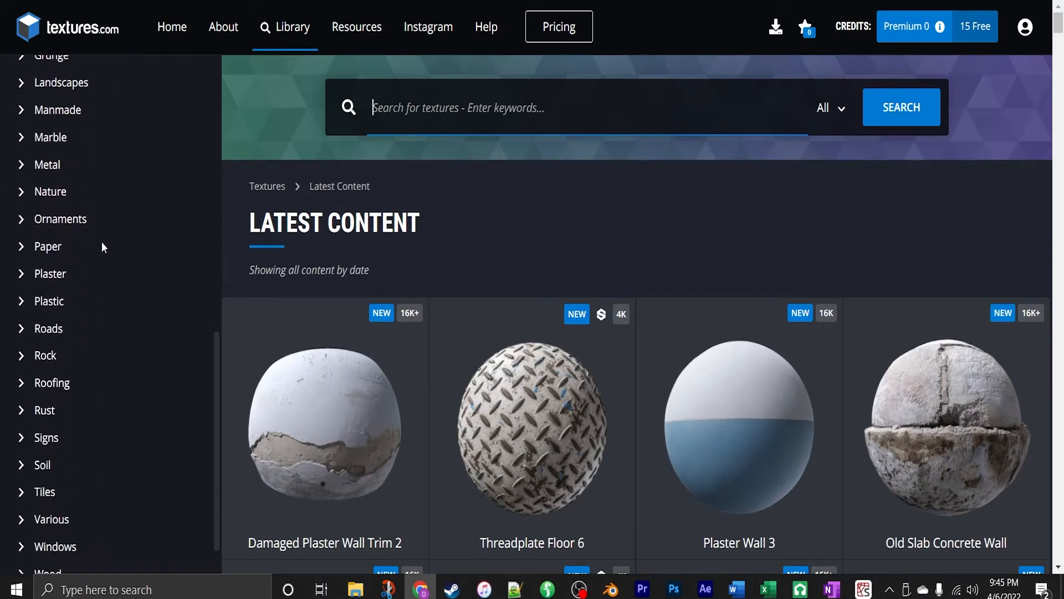
click(23, 359)
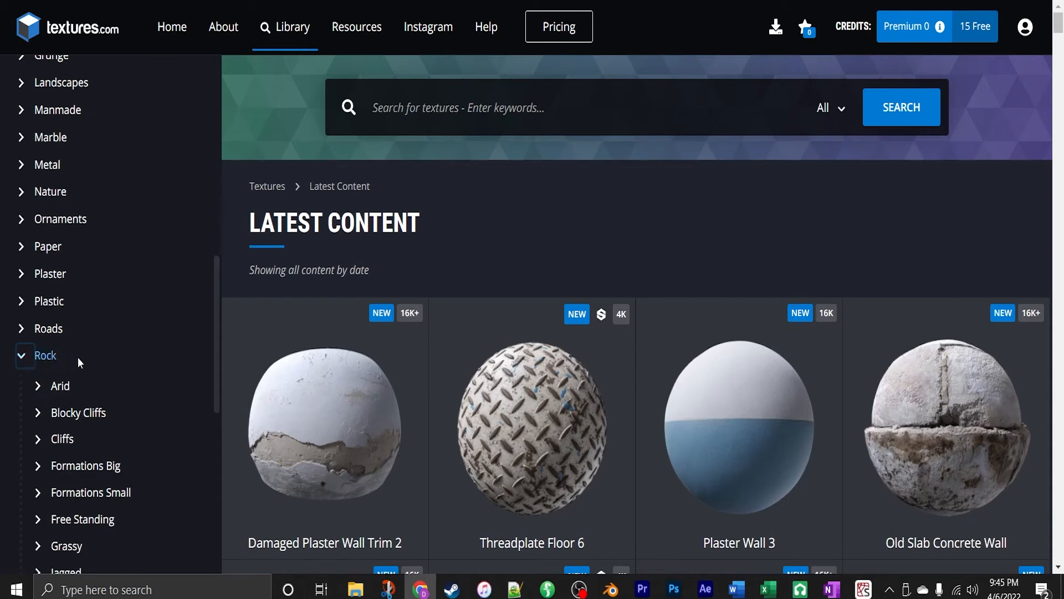
scroll(88, 351, down, 1)
click(50, 277)
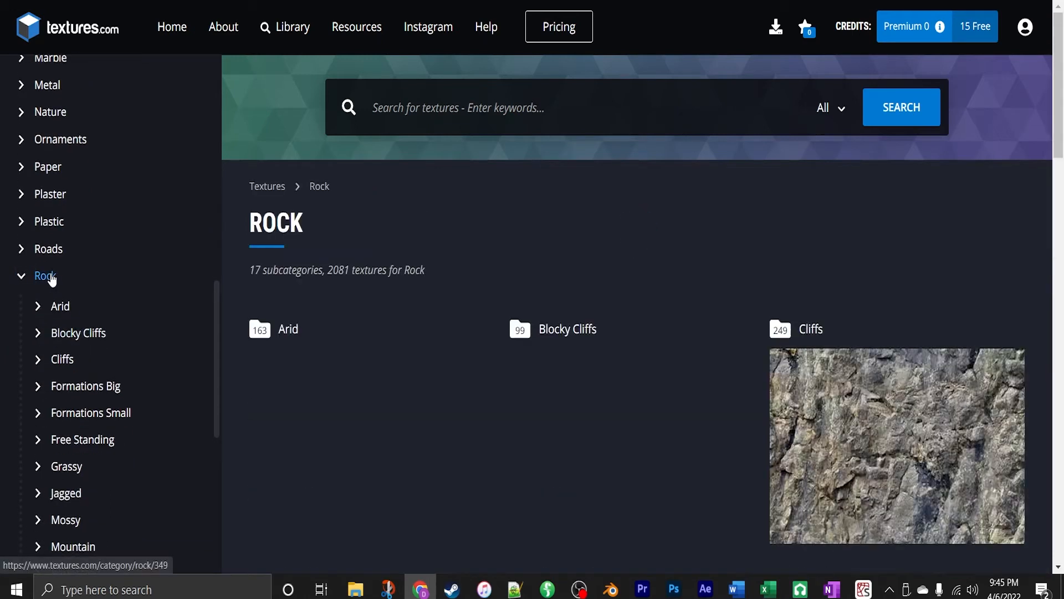
Look through the previews of the Rock subcategories for a suitable rock surface.
scroll(694, 237, down, 4)
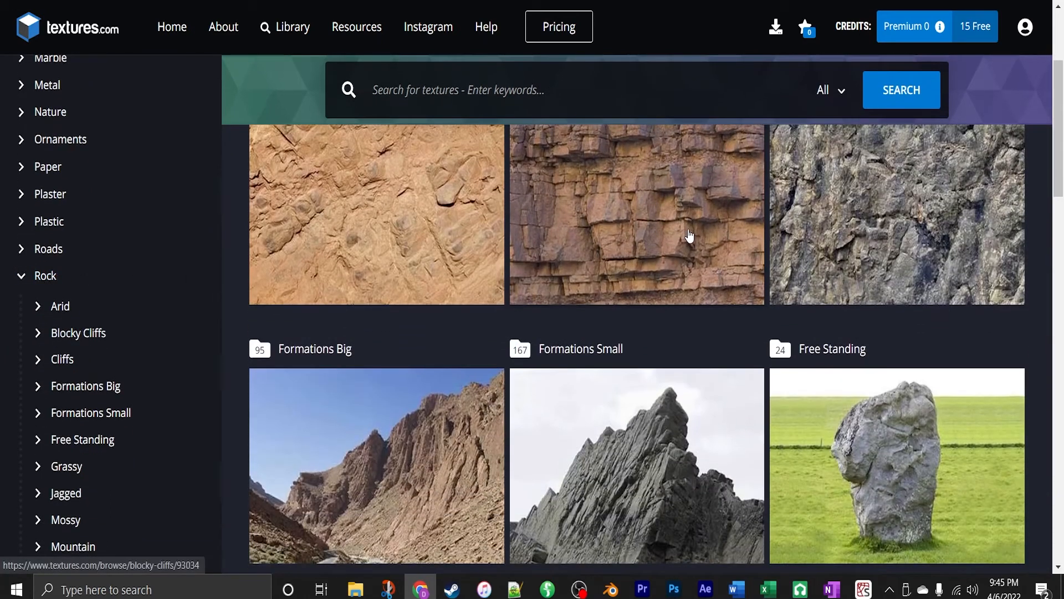
scroll(693, 233, up, 1)
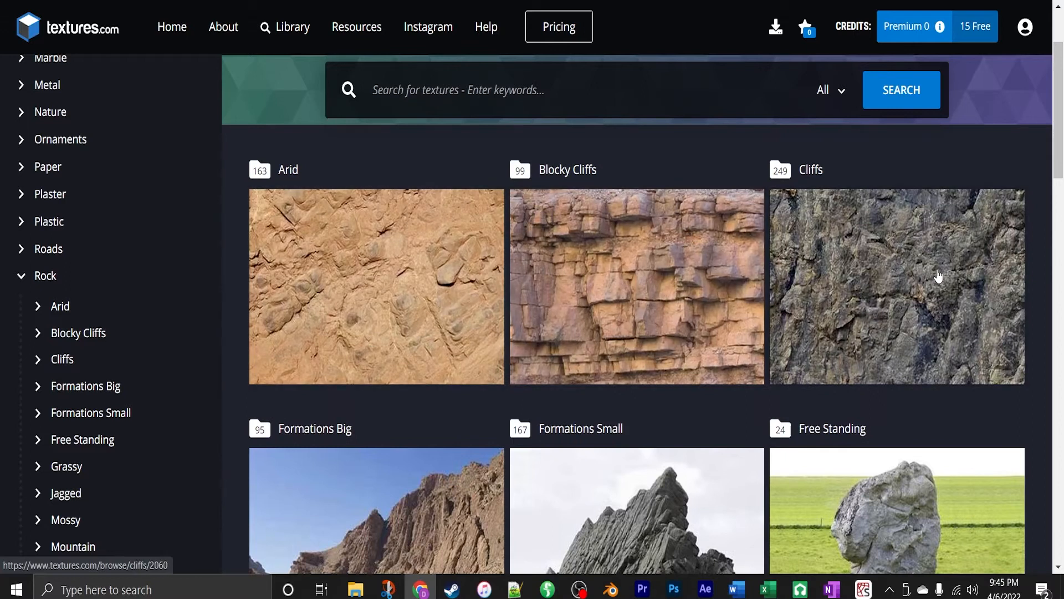
scroll(610, 343, down, 6)
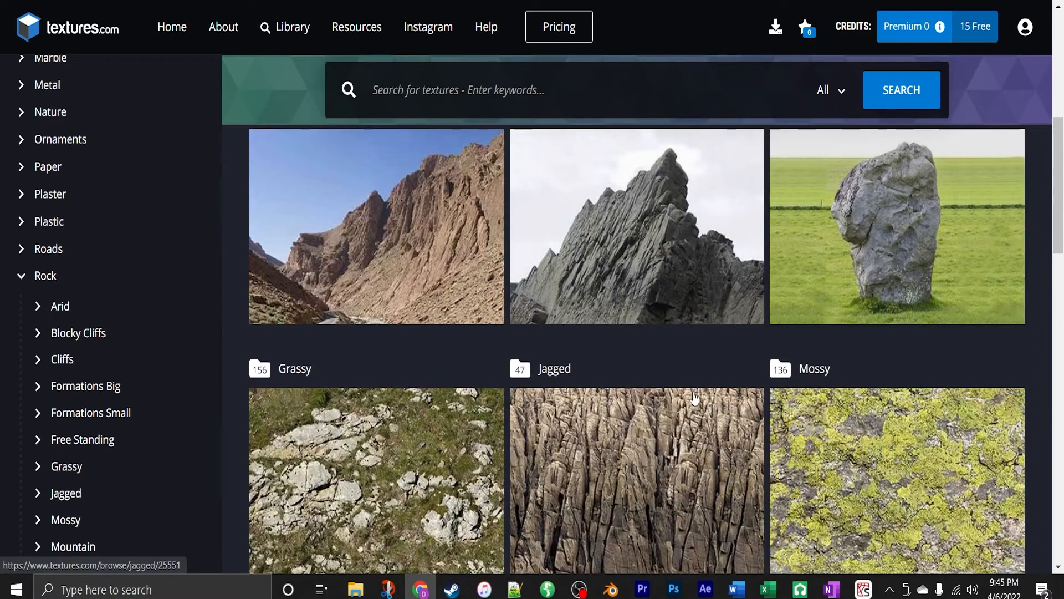
scroll(936, 233, down, 9)
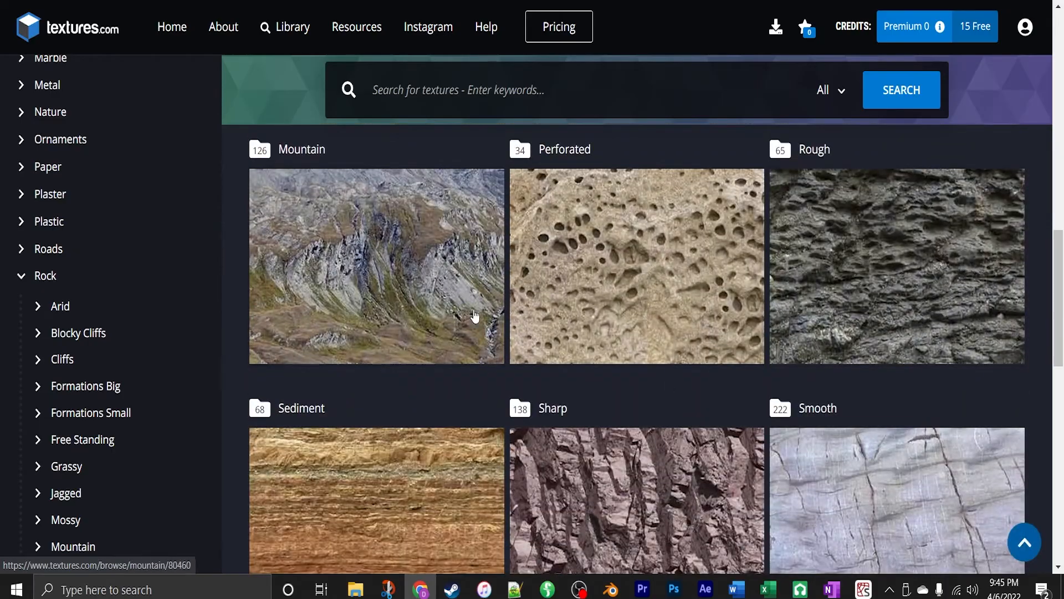
scroll(547, 373, down, 6)
scroll(719, 361, up, 6)
scroll(720, 361, up, 17)
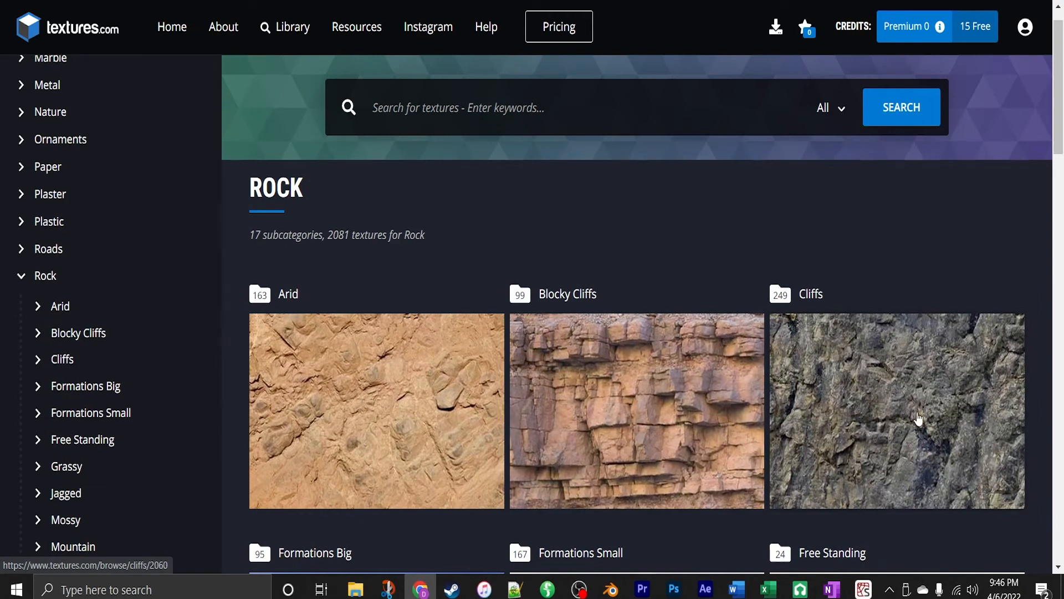
scroll(916, 421, down, 3)
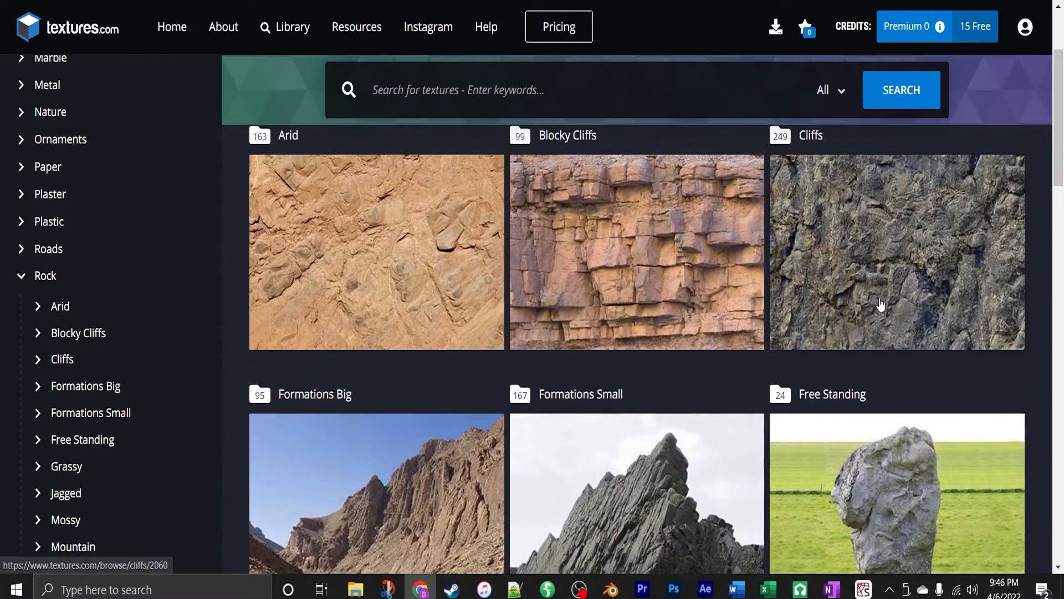
Open the Cliffs subcategory and show the download options of the seamless brown-grey texture Cliffs0174.
click(879, 302)
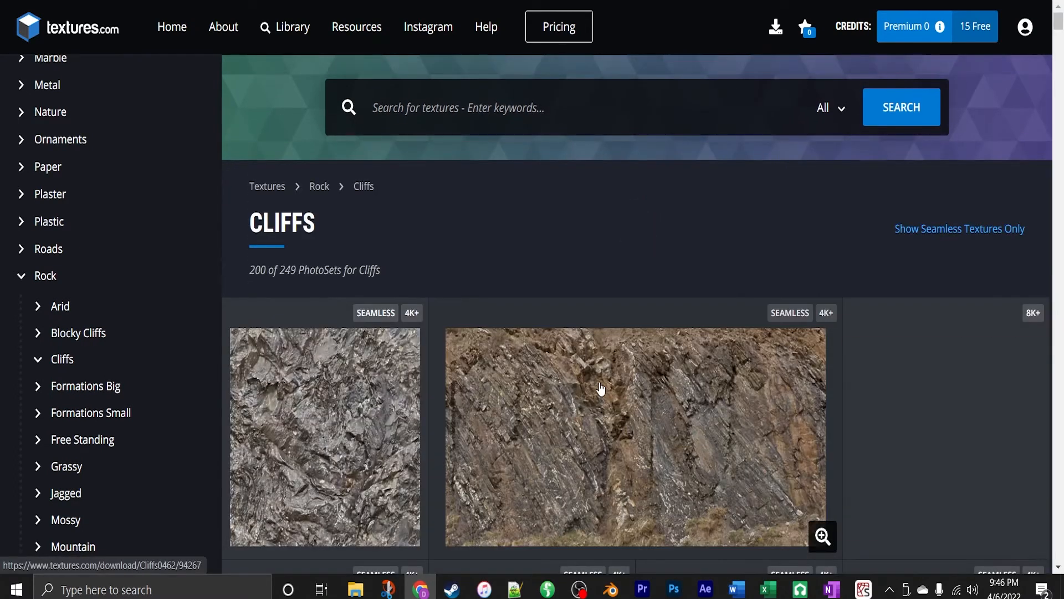
scroll(605, 349, down, 7)
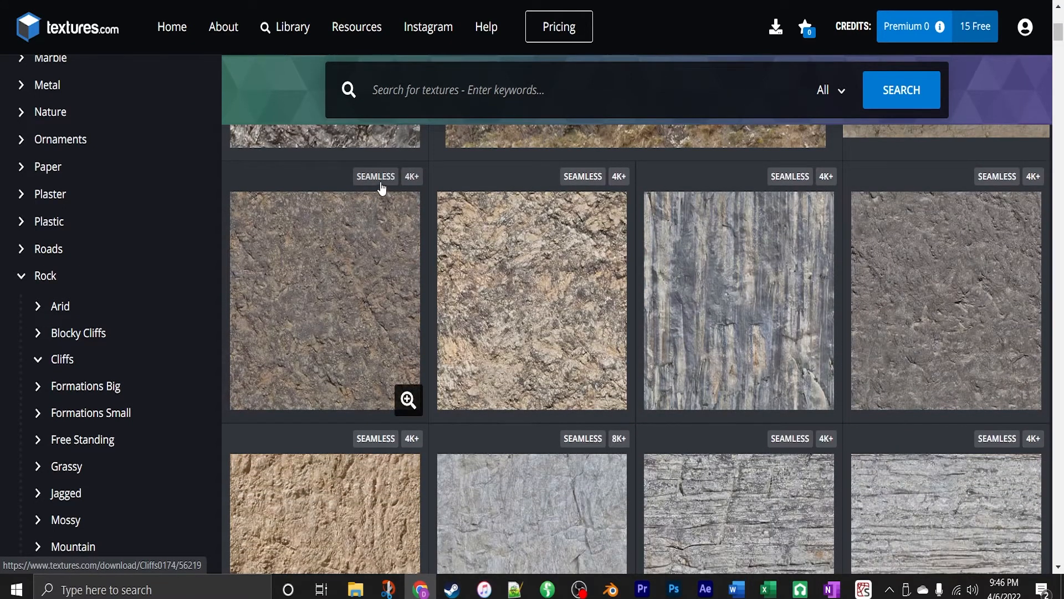
click(341, 294)
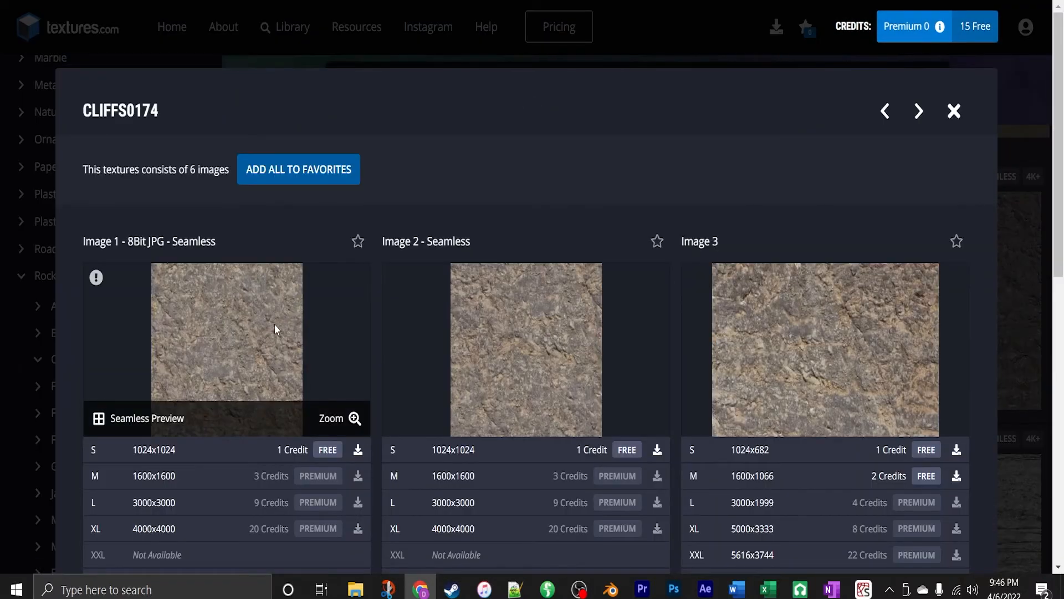
Review the Cliffs0174 image options and start downloading the free 1024x1024 version of seamless Image 1.
scroll(273, 297, down, 3)
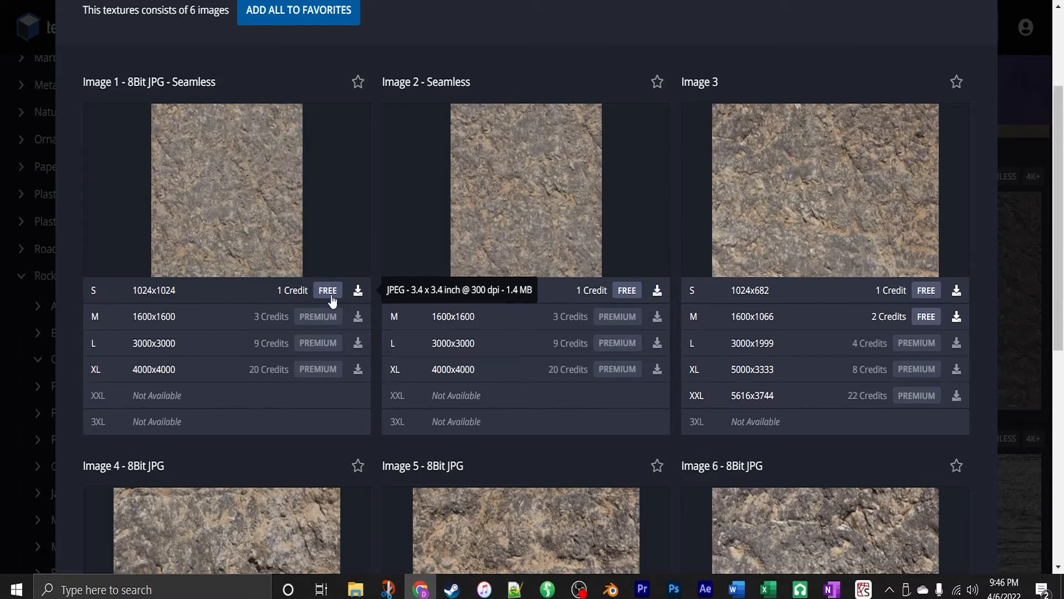
scroll(332, 299, up, 3)
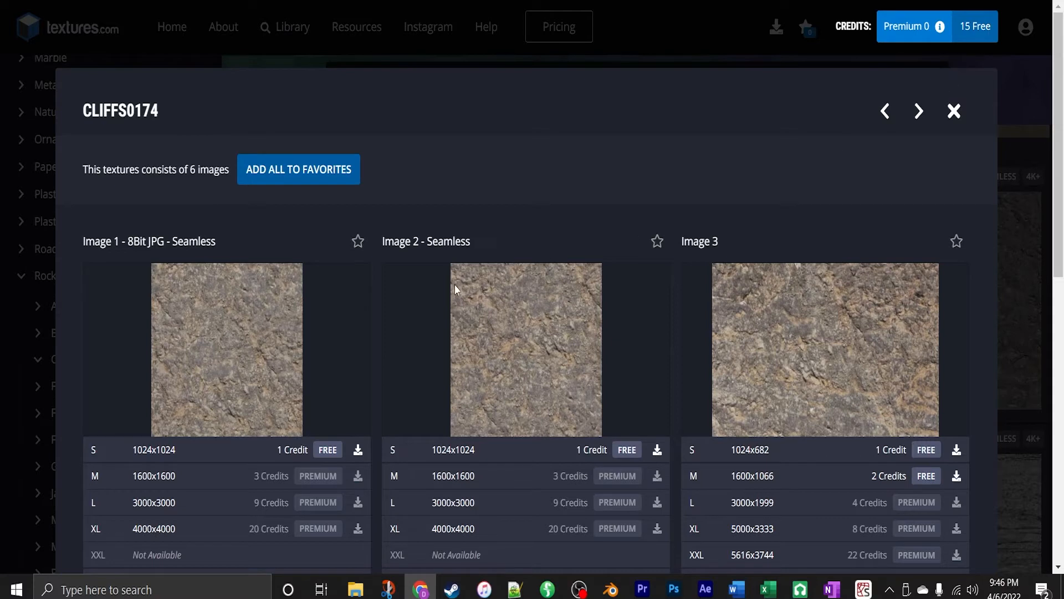
mouse_move(454, 286)
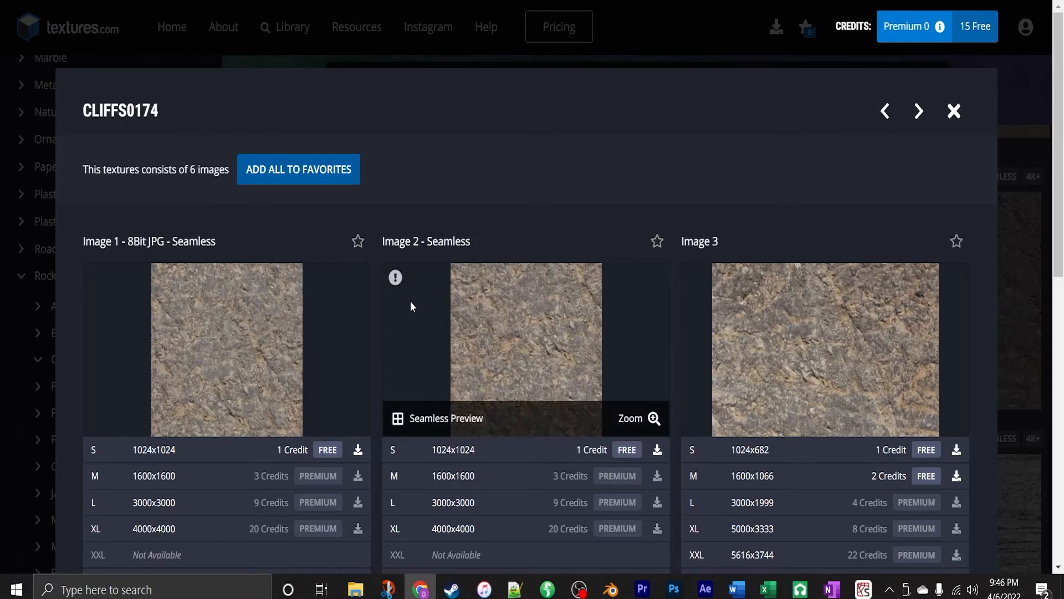
scroll(410, 307, down, 3)
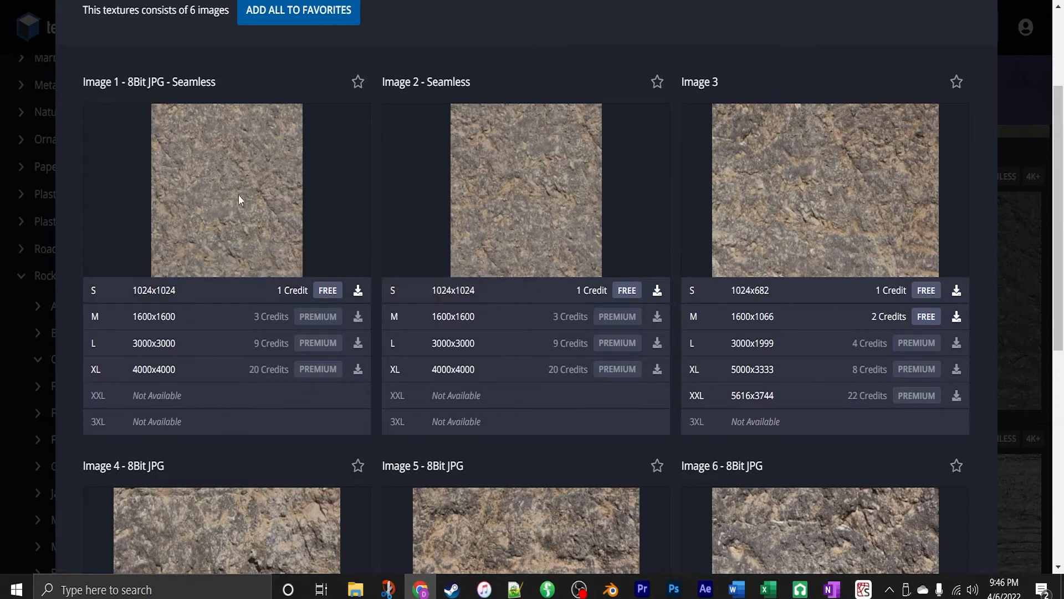
scroll(238, 199, up, 3)
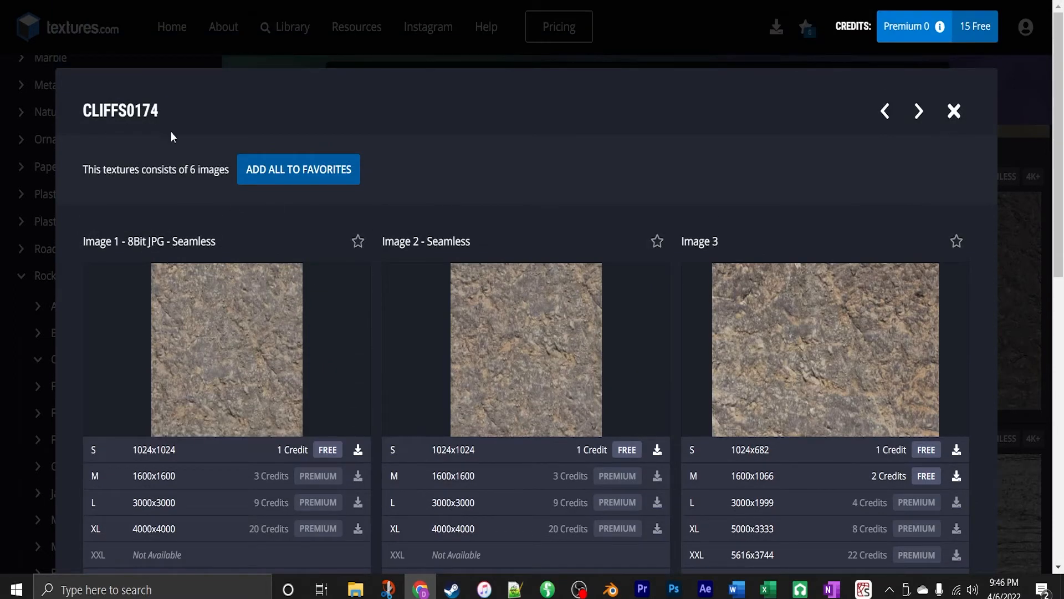
scroll(344, 363, down, 3)
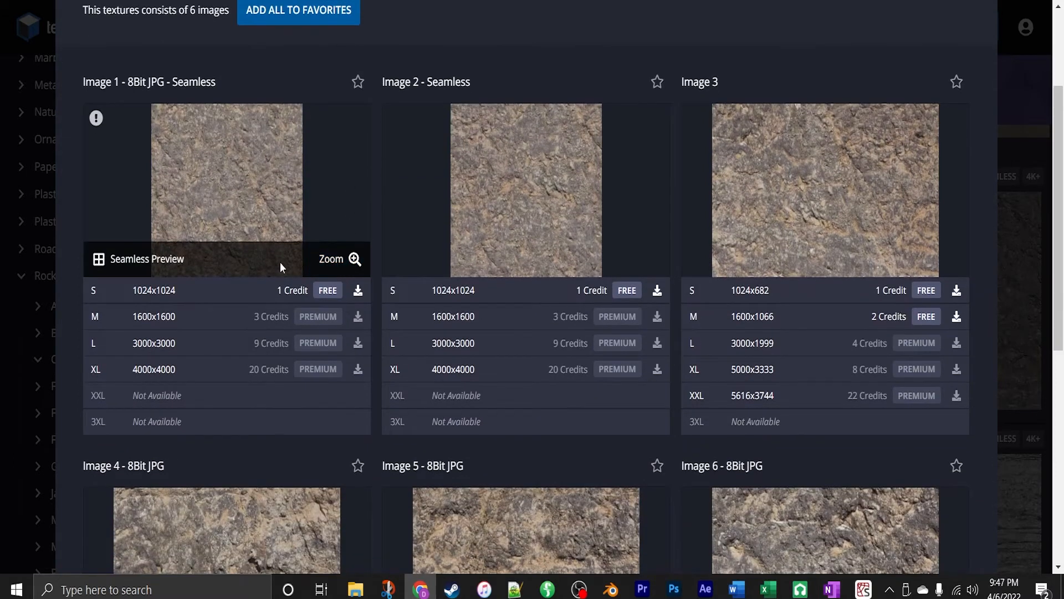
click(358, 290)
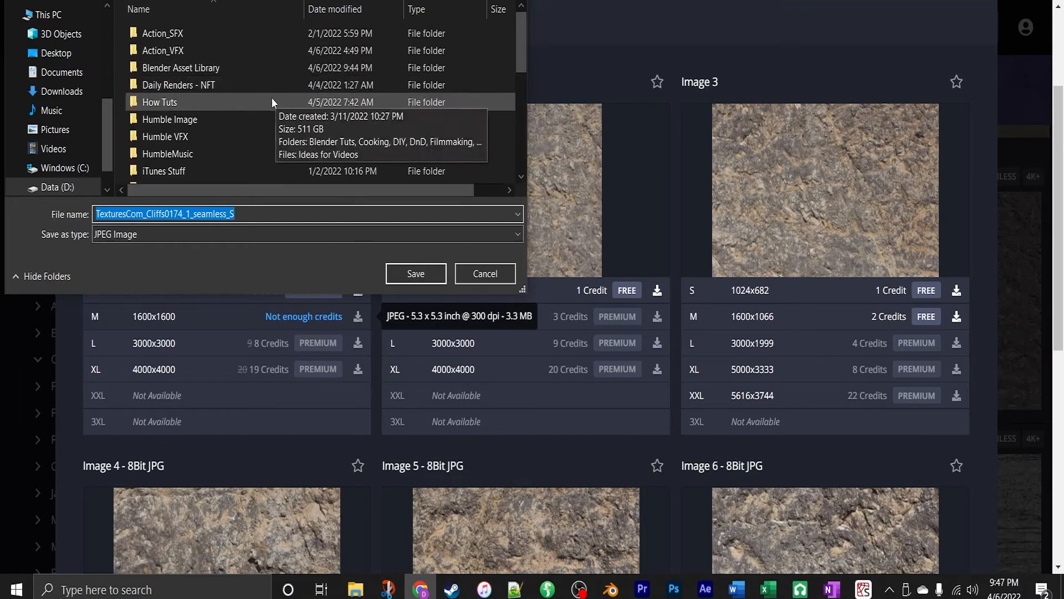
Save TexturesCom_Cliffs0174_1_seamless_S as a JPEG image in the How Tuts > Blender Tuts > Standard Assets > Textures folder.
double_click(219, 100)
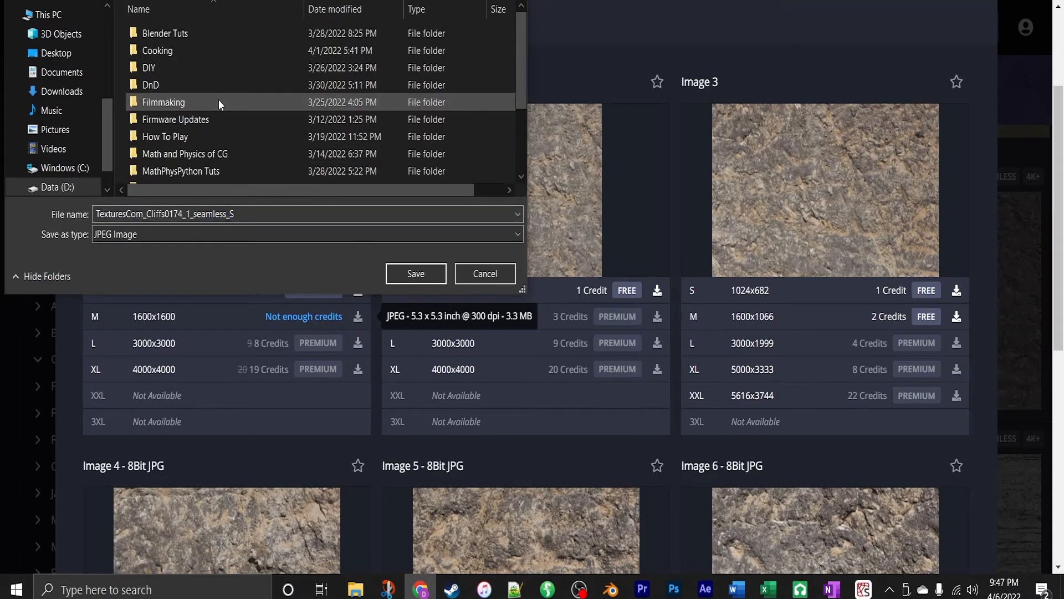
double_click(200, 39)
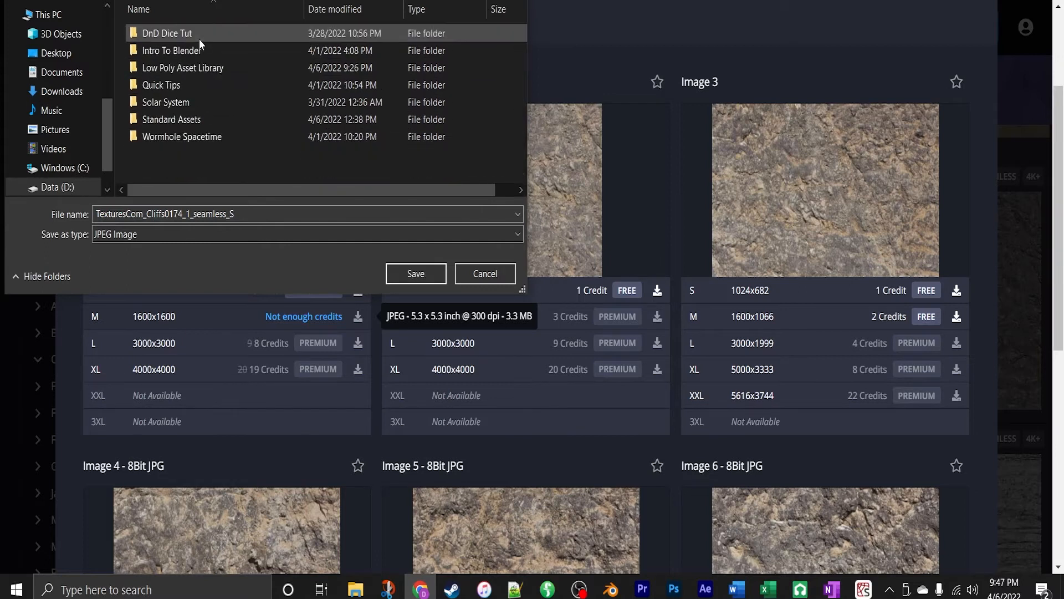
double_click(231, 119)
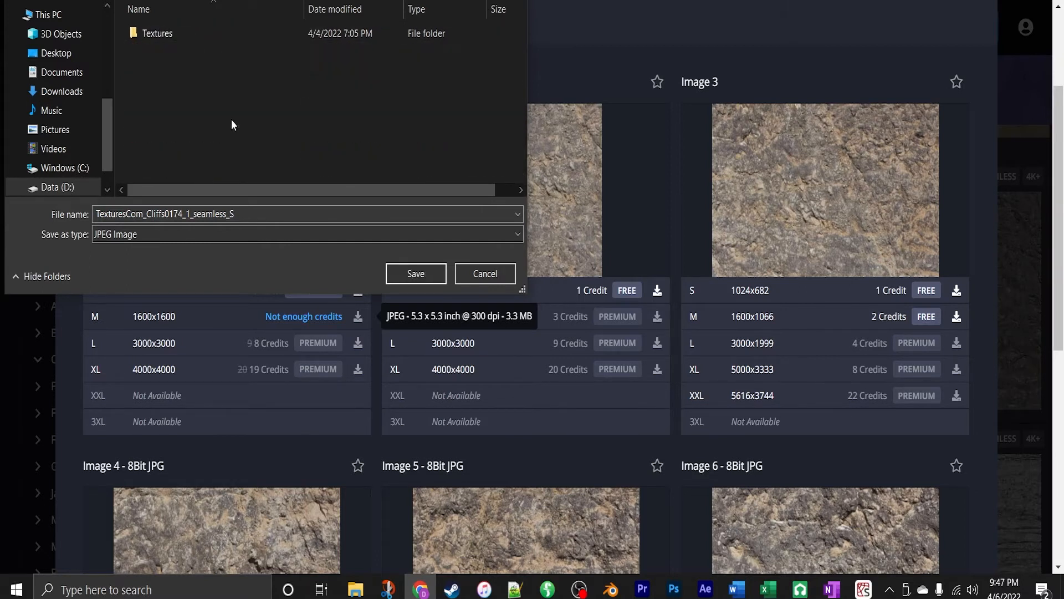
double_click(178, 36)
click(417, 273)
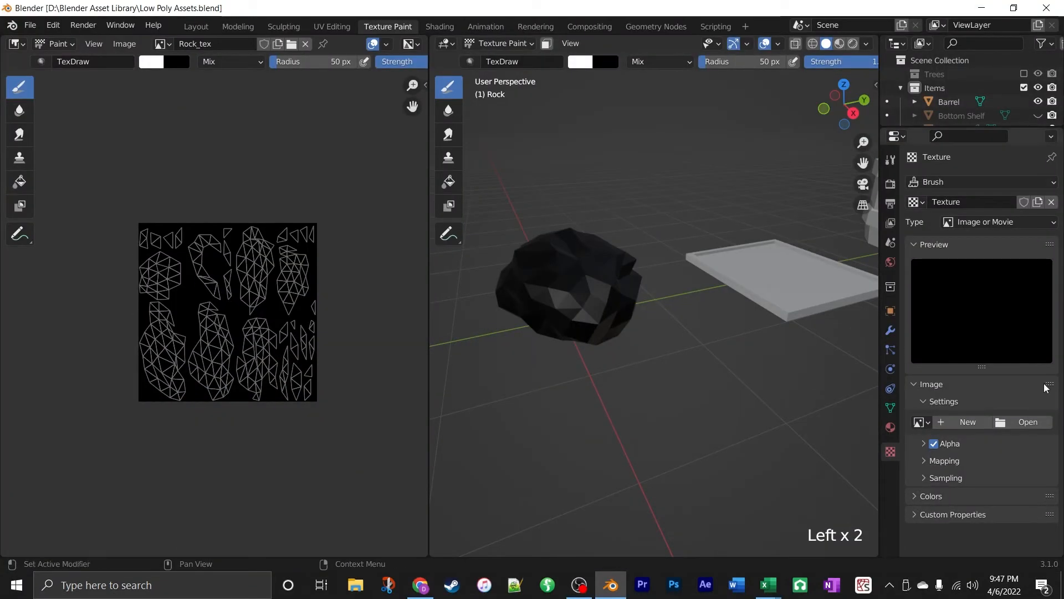
In Blender, load TexturesCom_Cliffs0174_1_seamless_S.jpg from the Standard Assets Textures folder as the brush texture's image.
click(1023, 423)
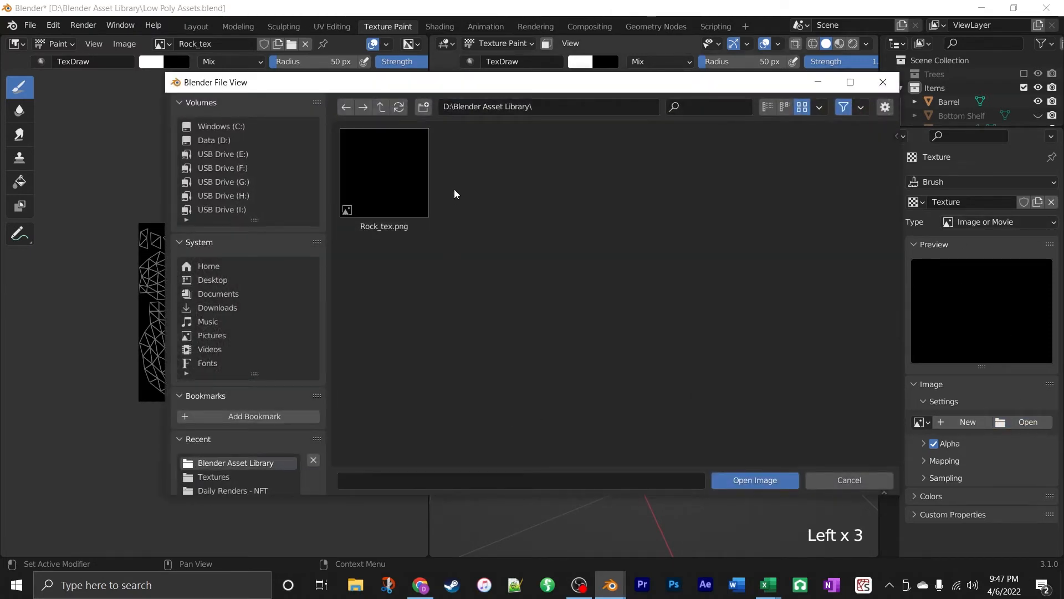
click(381, 106)
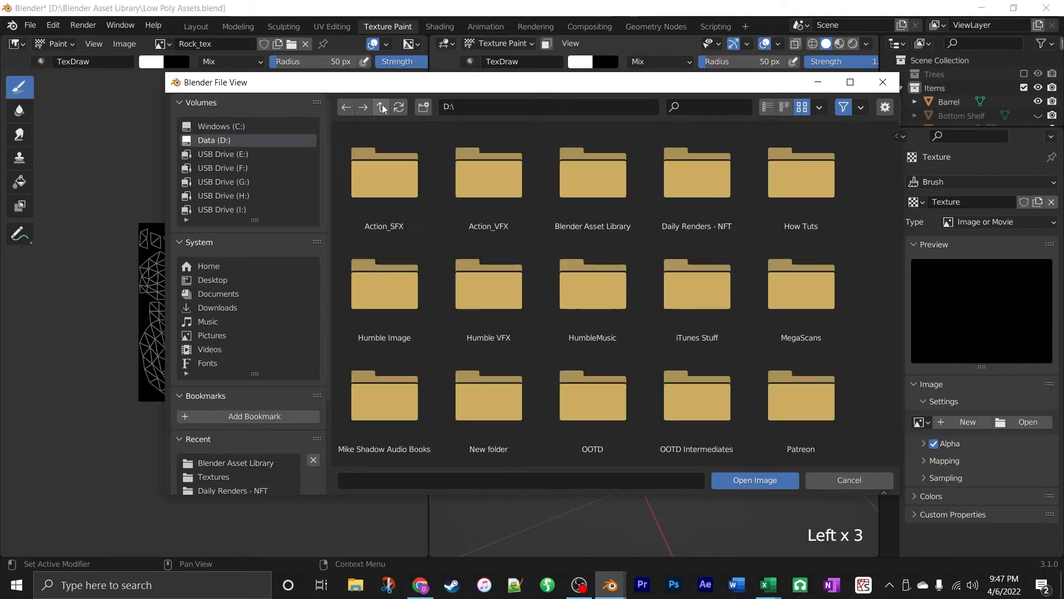
click(235, 477)
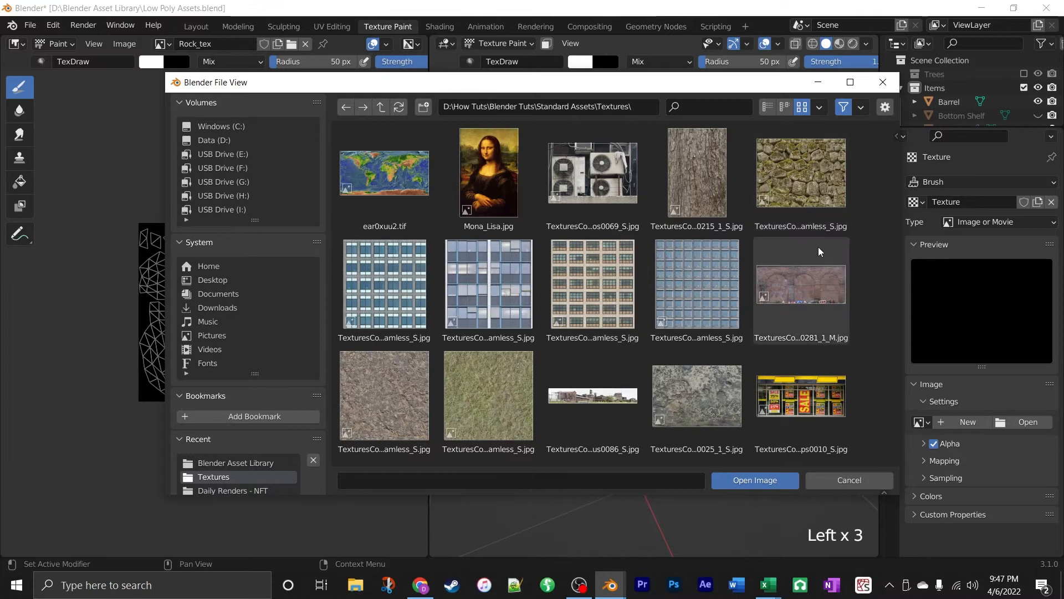
scroll(818, 247, down, 5)
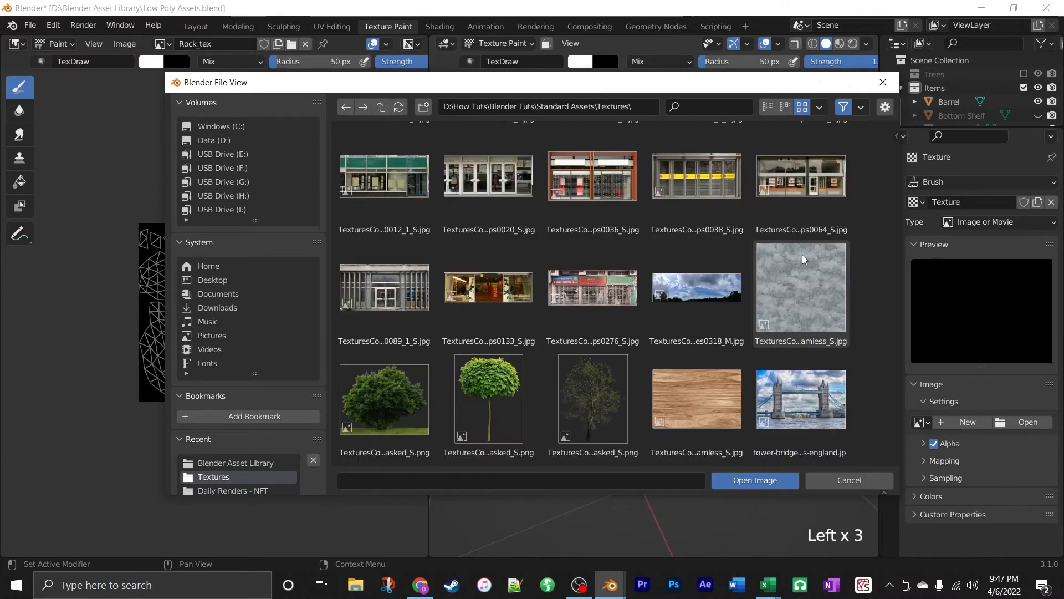
scroll(799, 254, up, 5)
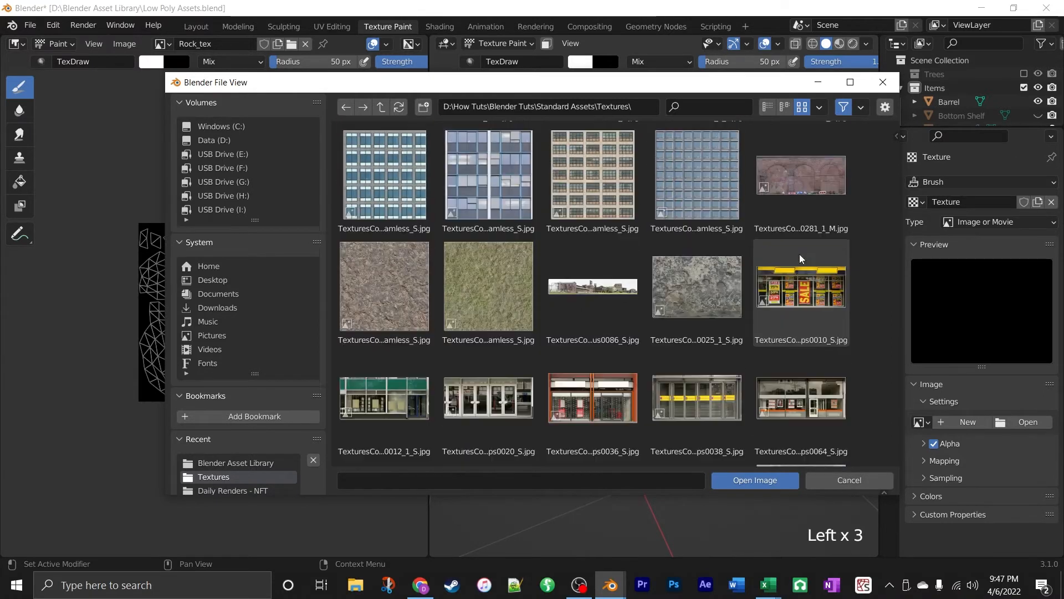
click(382, 347)
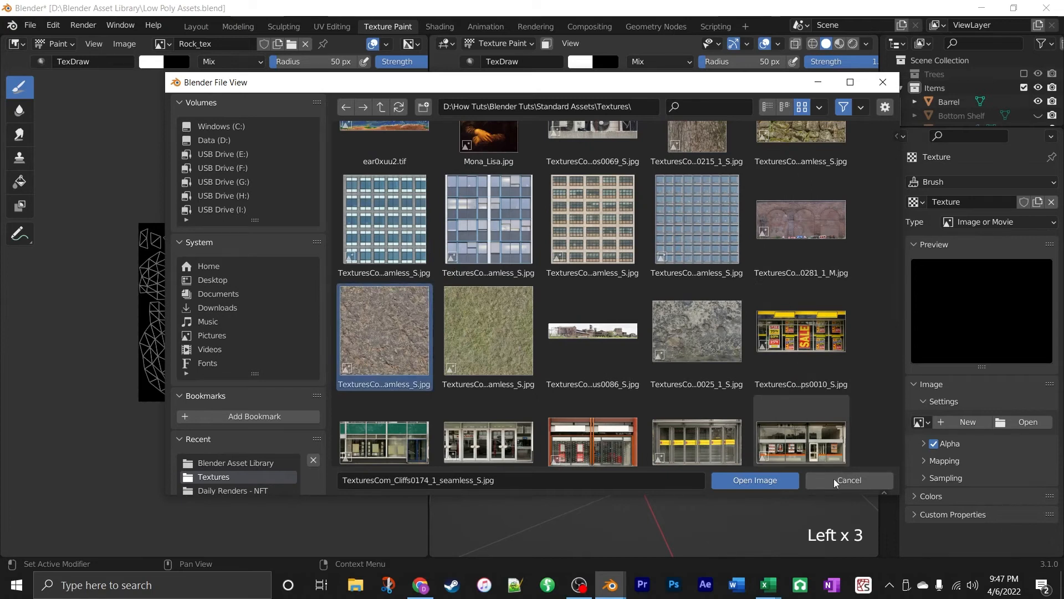
click(771, 480)
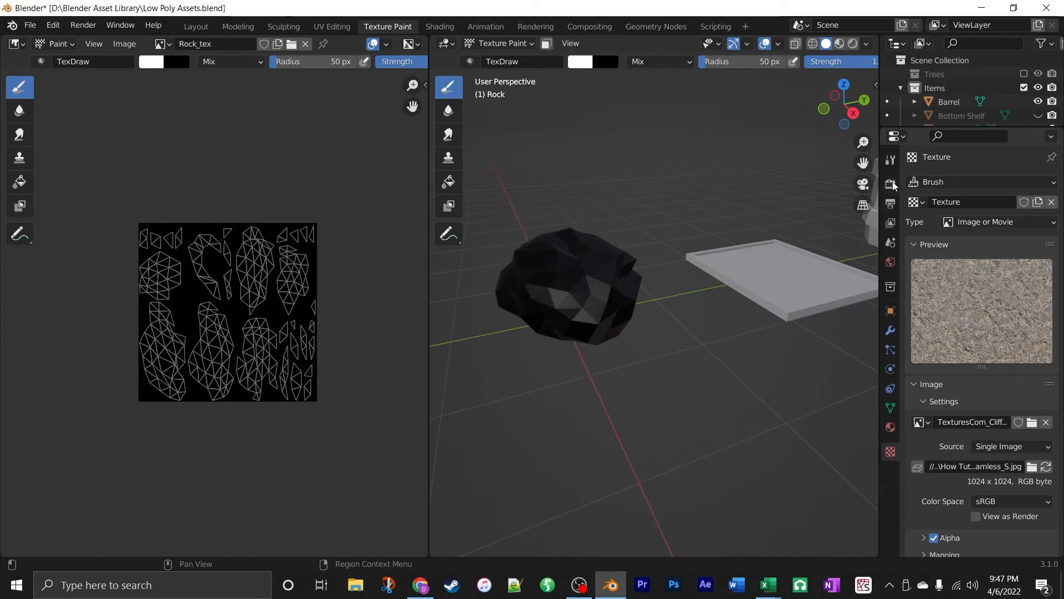
Show the Draw brush settings and paint the cliff texture over the side of the rock facing the view.
click(890, 160)
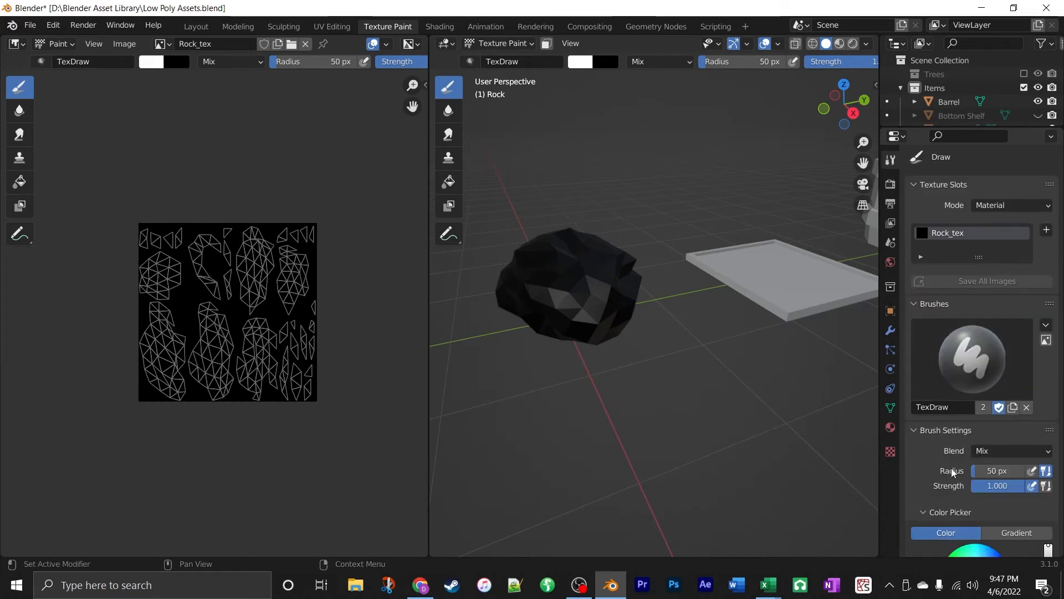
scroll(947, 486, down, 5)
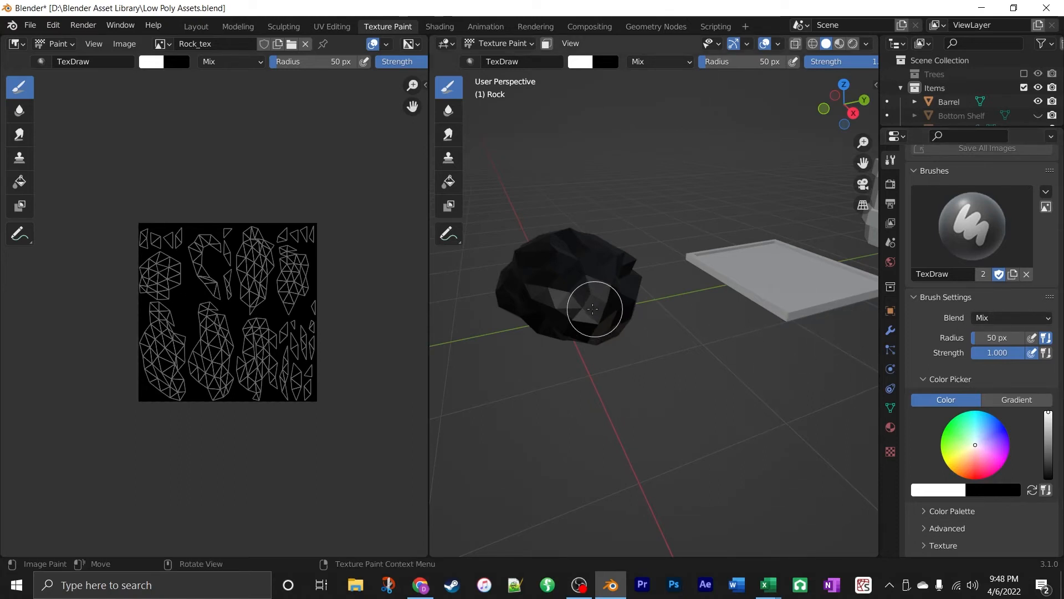
mouse_move(608, 285)
mouse_down()
mouse_move(584, 247)
mouse_move(595, 283)
mouse_move(601, 251)
mouse_move(576, 260)
mouse_move(590, 279)
mouse_move(517, 290)
mouse_move(606, 311)
mouse_up()
scroll(605, 314, up, 6)
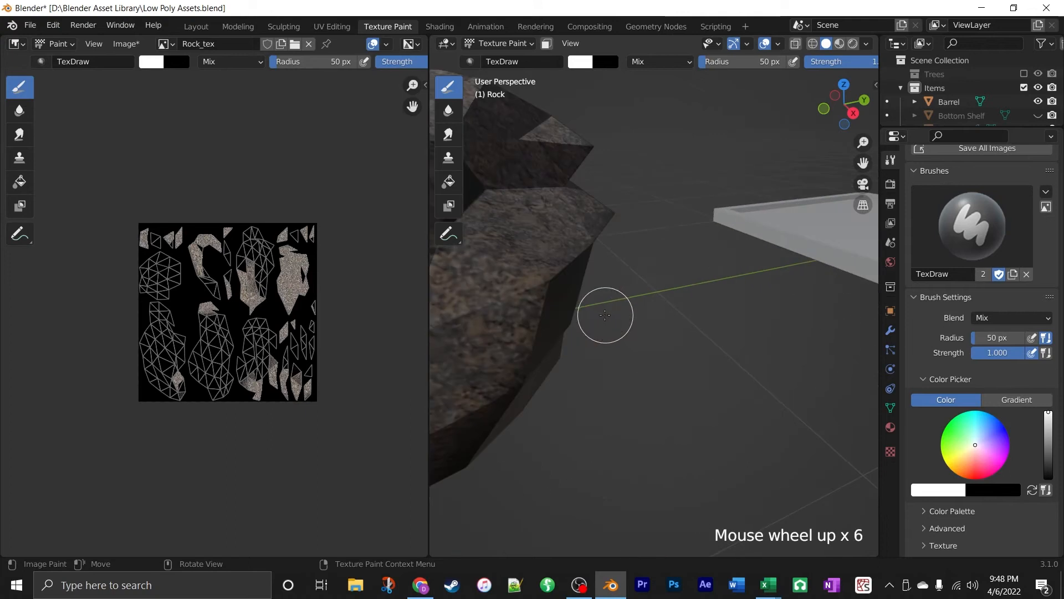
Turn to the rock's adjoining black side, paint it with the cliff texture and inspect the coverage up close.
scroll(582, 310, down, 3)
middle_drag(570, 309, 681, 301)
scroll(647, 311, up, 1)
scroll(648, 311, down, 1)
scroll(696, 257, down, 5)
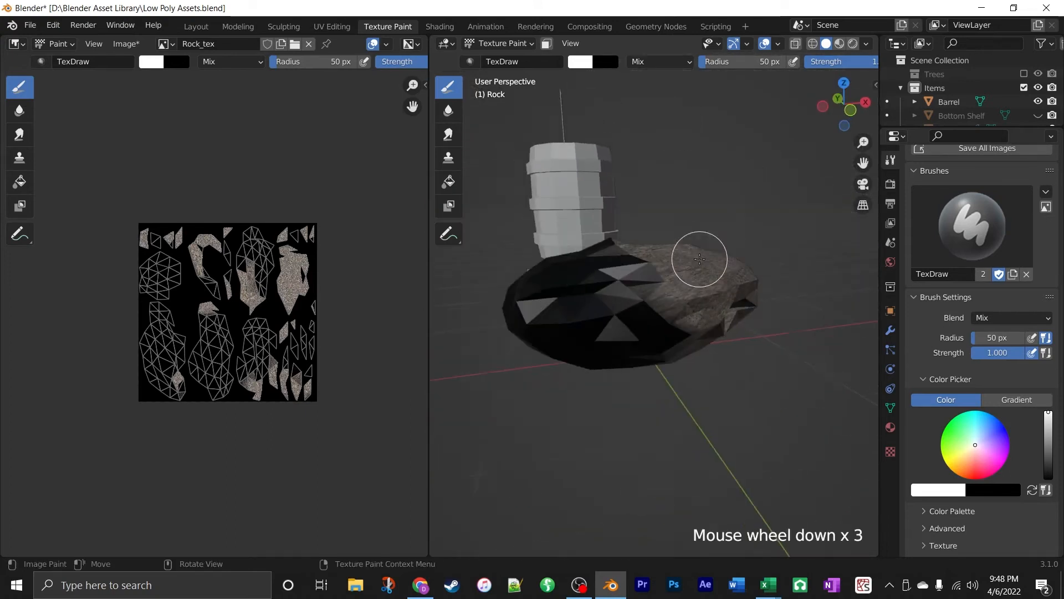
mouse_move(667, 299)
mouse_down()
mouse_move(571, 299)
mouse_move(601, 292)
mouse_move(630, 325)
mouse_move(699, 300)
mouse_up()
scroll(713, 326, up, 5)
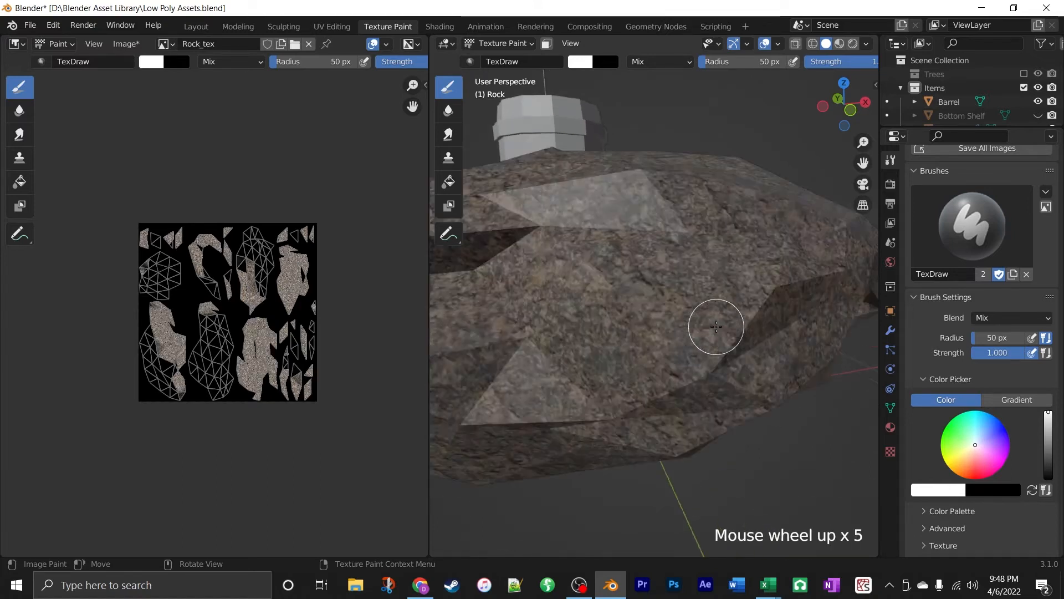
Paint the cliff texture over the remaining large unpainted sides of the rock, working all the way around it.
scroll(716, 325, down, 1)
middle_drag(716, 325, 657, 356)
scroll(560, 327, down, 2)
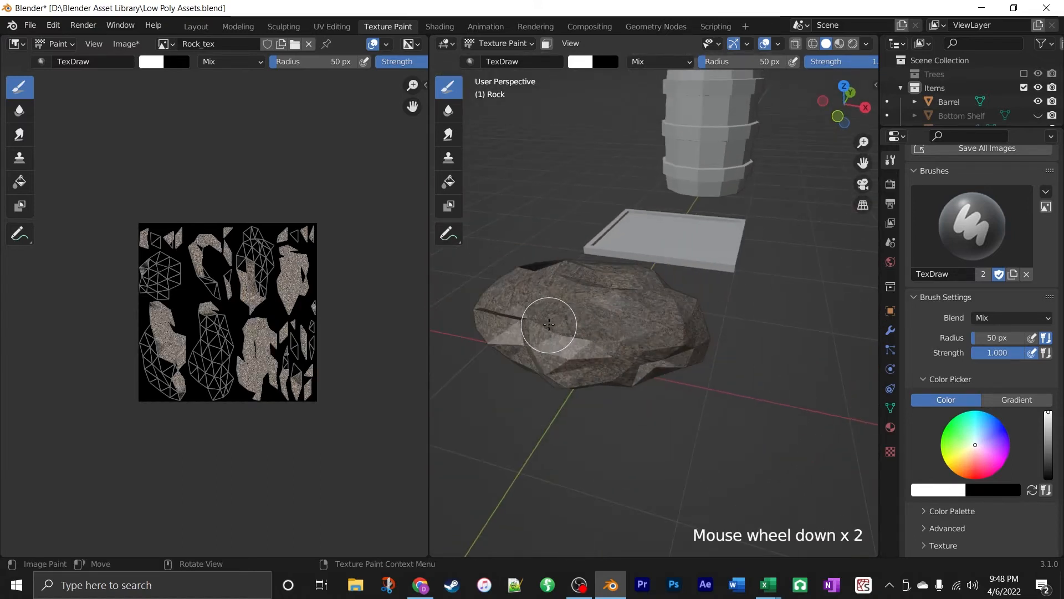
mouse_move(546, 326)
middle_down()
mouse_move(633, 335)
mouse_move(748, 297)
middle_up()
mouse_move(748, 297)
mouse_down()
mouse_move(725, 238)
mouse_move(791, 309)
mouse_move(741, 308)
mouse_move(820, 352)
mouse_move(774, 310)
mouse_move(702, 298)
mouse_move(791, 344)
mouse_up()
middle_drag(791, 344, 726, 308)
mouse_move(726, 307)
mouse_down()
mouse_move(630, 347)
mouse_move(717, 349)
mouse_up()
middle_drag(718, 349, 646, 202)
mouse_move(646, 202)
mouse_down()
mouse_move(601, 167)
mouse_move(612, 263)
mouse_move(732, 308)
mouse_up()
middle_drag(731, 308, 631, 236)
drag(630, 236, 590, 329)
Fill the leftover black gaps on the rock's underside, edges and crevices with the cliff texture from several angles.
middle_drag(615, 340, 599, 277)
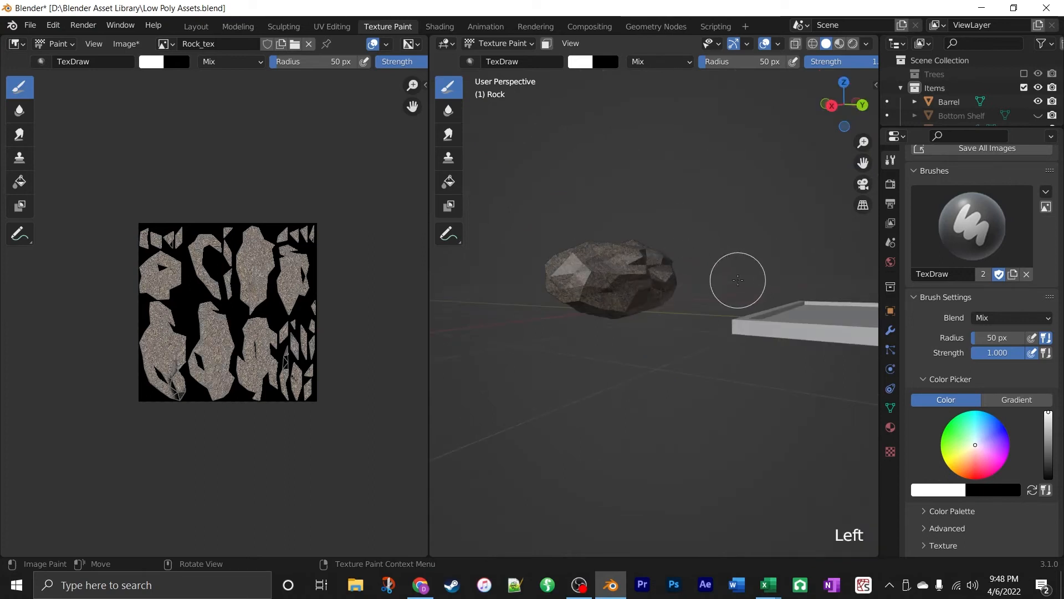
middle_drag(737, 278, 626, 273)
mouse_move(768, 263)
mouse_down()
mouse_move(665, 256)
mouse_move(760, 271)
mouse_up()
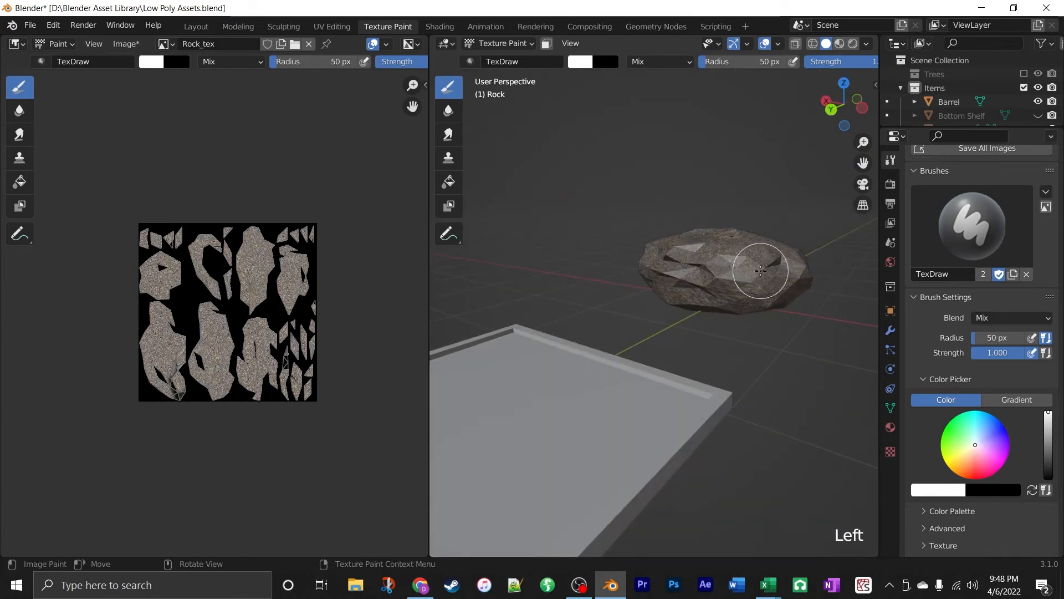
mouse_move(739, 279)
middle_down()
mouse_move(684, 274)
mouse_move(693, 266)
middle_up()
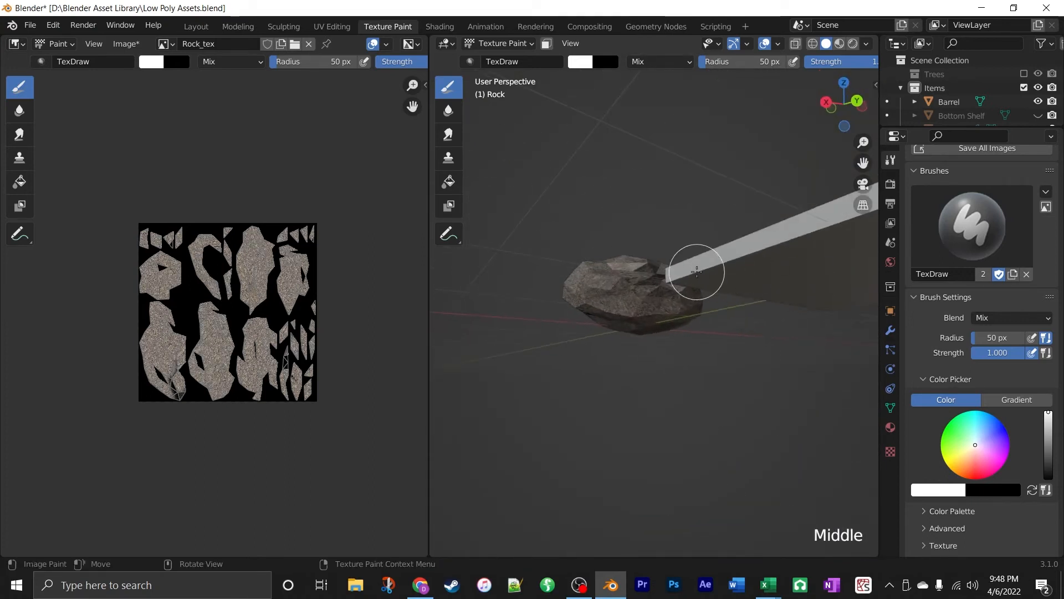
drag(693, 266, 626, 280)
middle_drag(637, 278, 676, 238)
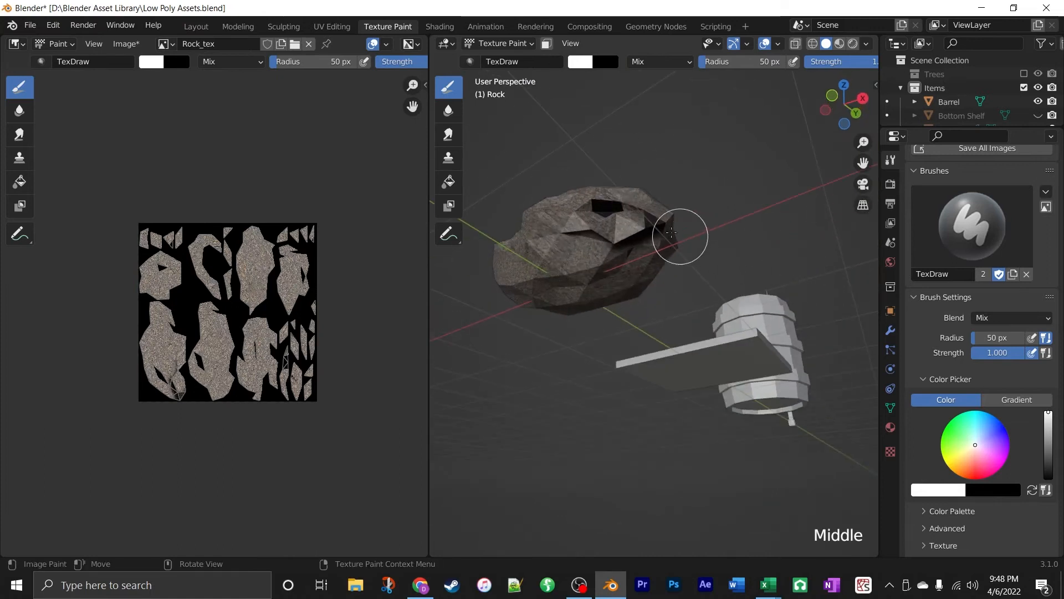
mouse_move(677, 238)
mouse_down()
mouse_move(604, 203)
mouse_move(622, 195)
mouse_up()
mouse_move(632, 198)
middle_down()
mouse_move(723, 219)
mouse_move(756, 243)
middle_up()
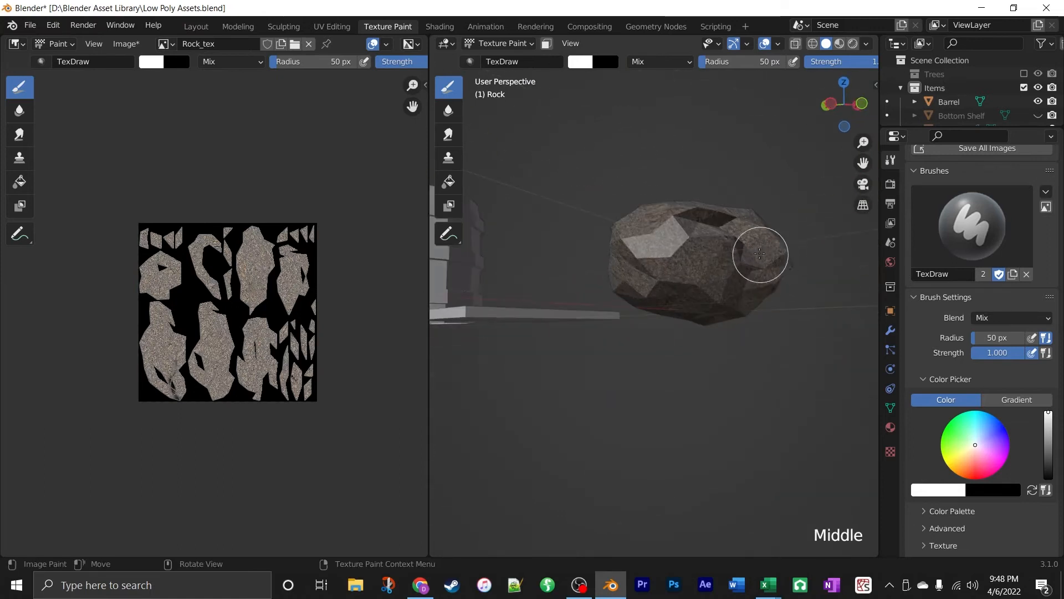
drag(757, 250, 705, 232)
middle_drag(684, 273, 707, 375)
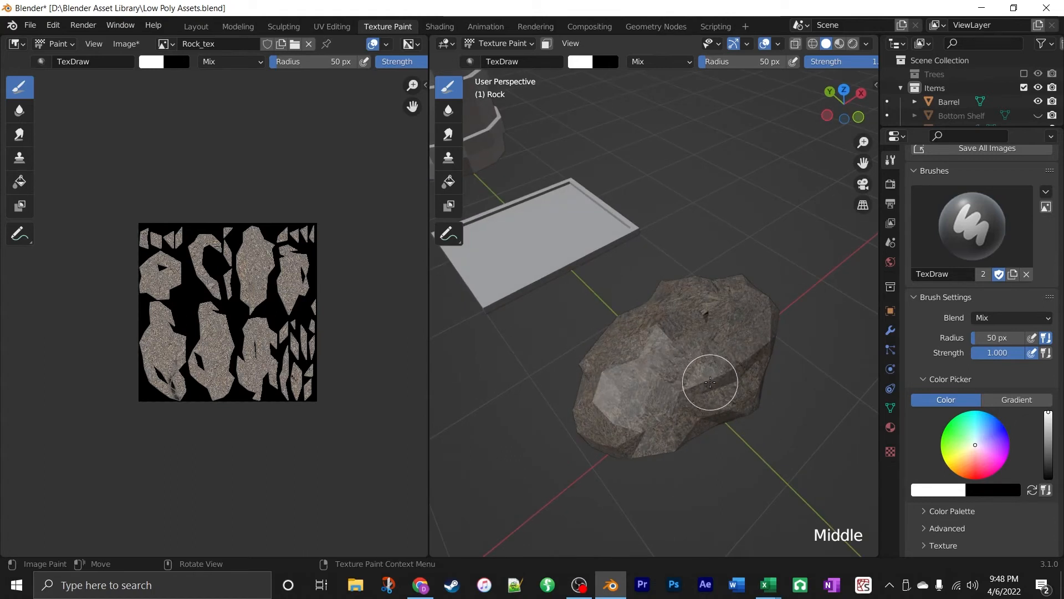
scroll(769, 322, up, 2)
drag(770, 322, 742, 288)
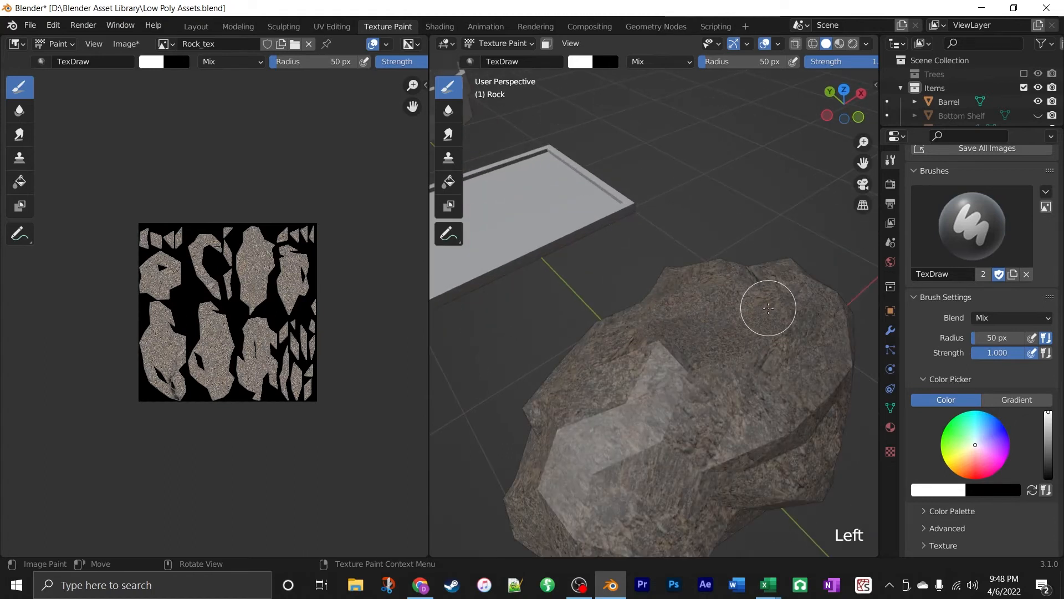
Repaint the stretched texture on the rock's pale upper facets with the cliff brush and check the result.
middle_drag(769, 308, 604, 312)
scroll(614, 302, up, 2)
mouse_move(653, 326)
middle_down()
mouse_move(701, 323)
mouse_move(535, 329)
mouse_move(655, 324)
mouse_move(719, 379)
middle_up()
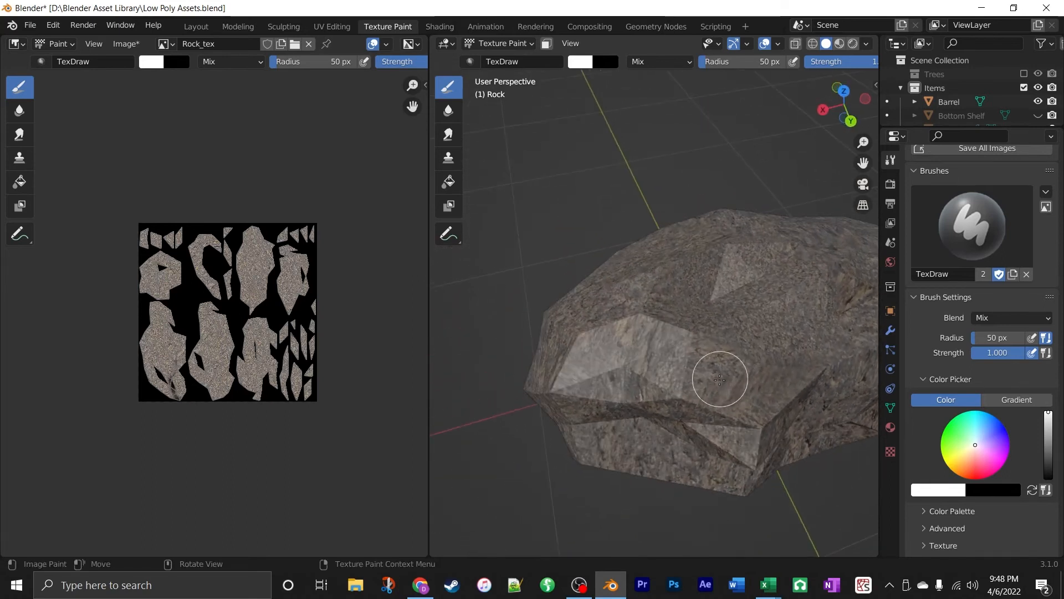
click(613, 350)
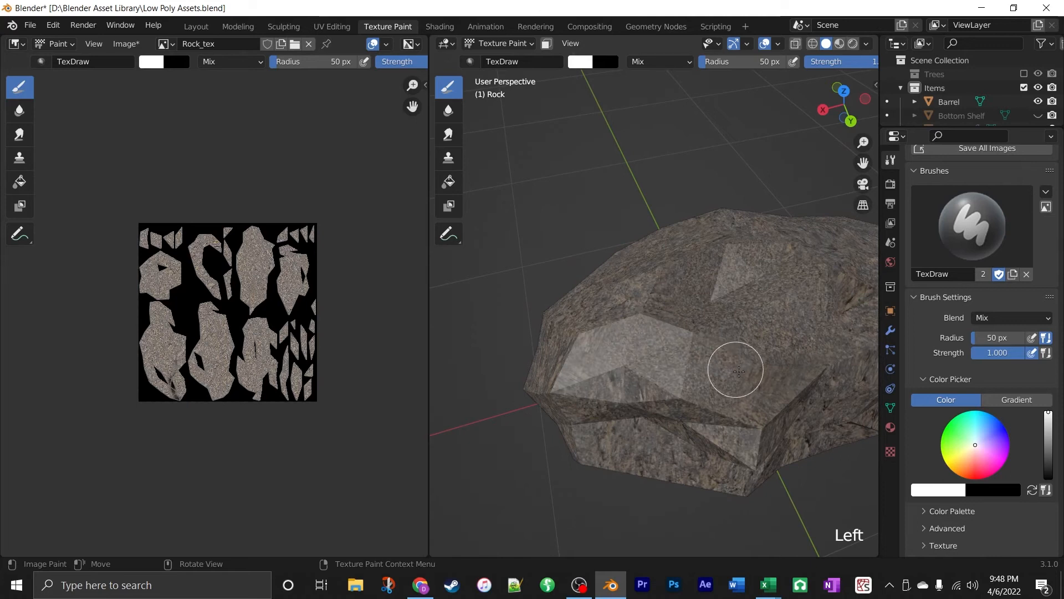
scroll(671, 378, down, 2)
scroll(671, 378, down, 1)
click(629, 326)
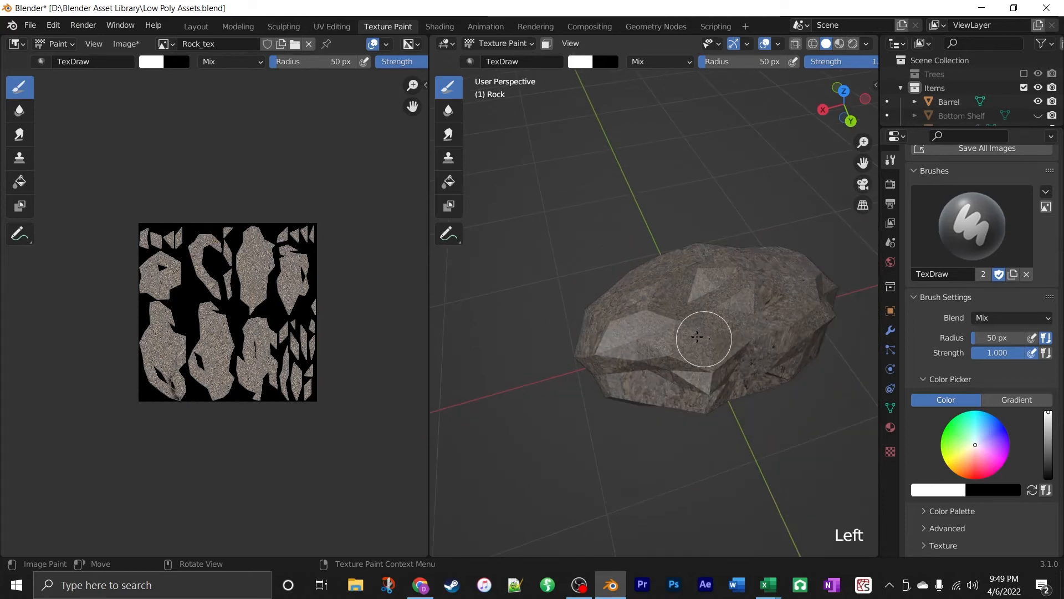
middle_drag(623, 351, 676, 339)
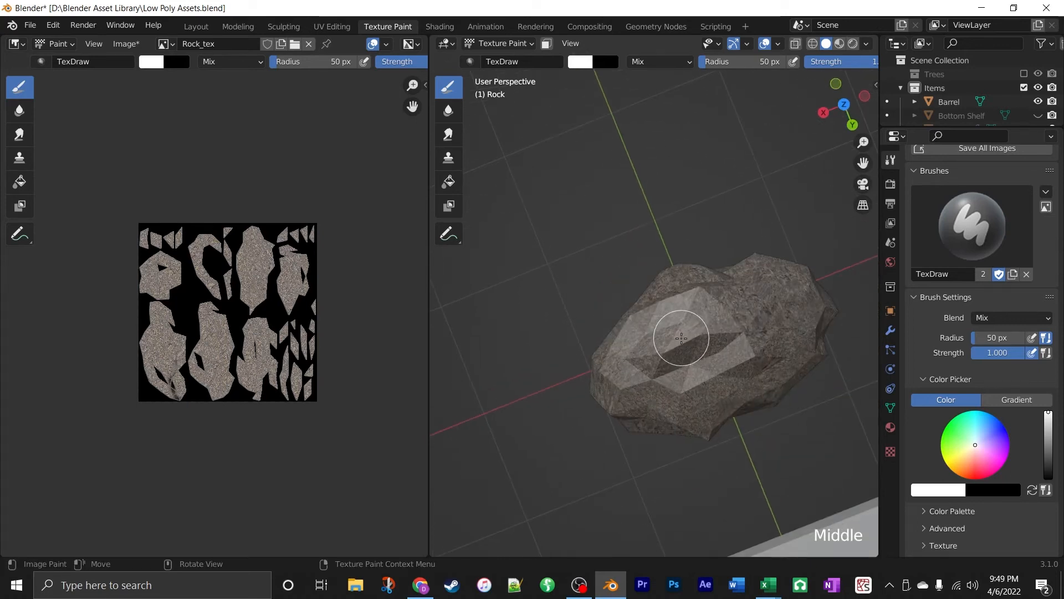
Enlarge the texture brush radius to 268 px and repaint the rock's pale upper facets with the cliff texture.
click(688, 373)
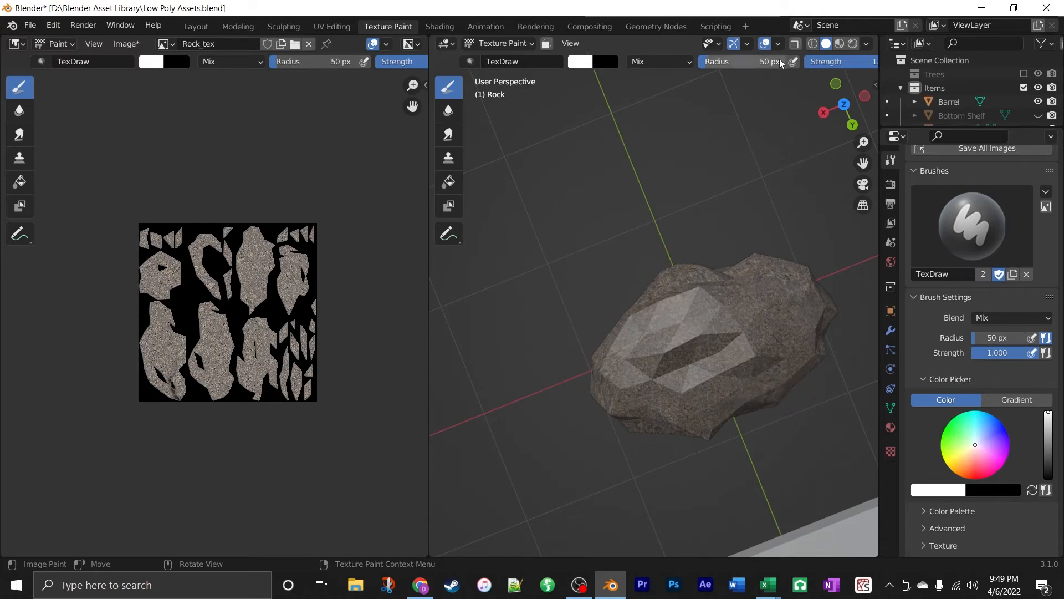
mouse_move(745, 64)
mouse_down()
mouse_move(714, 64)
mouse_move(863, 65)
mouse_up()
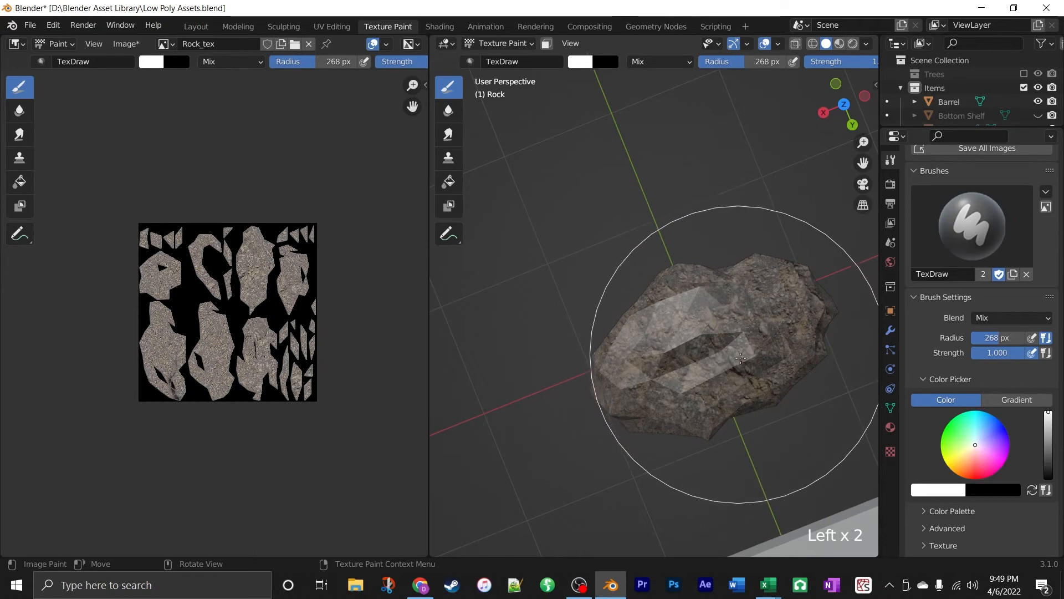
mouse_move(728, 314)
middle_down()
mouse_move(710, 308)
mouse_move(721, 268)
middle_up()
mouse_move(732, 285)
mouse_down()
mouse_move(723, 338)
mouse_move(679, 391)
mouse_up()
middle_drag(672, 396, 729, 267)
mouse_move(731, 271)
mouse_down()
mouse_move(673, 258)
mouse_move(728, 333)
mouse_up()
Repaint the rock's remaining sides with the large cliff brush, working all the way around it.
mouse_move(729, 336)
middle_down()
mouse_move(629, 366)
mouse_move(632, 343)
middle_up()
mouse_move(674, 321)
mouse_down()
mouse_move(680, 292)
mouse_move(698, 360)
mouse_up()
middle_drag(698, 361, 622, 391)
drag(622, 390, 674, 360)
mouse_move(674, 360)
middle_down()
mouse_move(641, 209)
mouse_move(579, 332)
middle_up()
drag(579, 332, 566, 345)
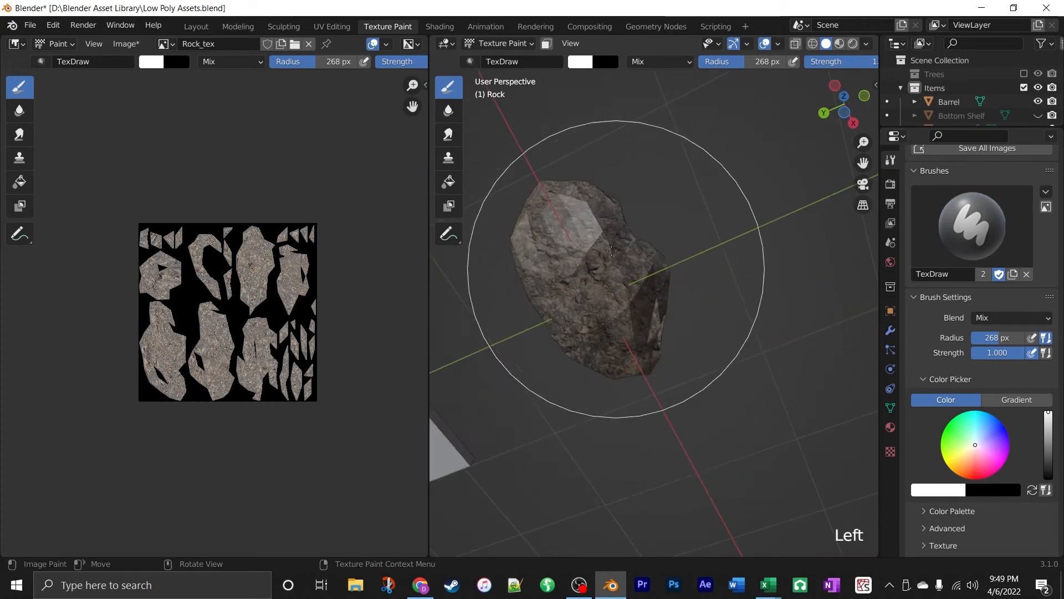
mouse_move(565, 345)
middle_down()
mouse_move(631, 324)
mouse_move(712, 357)
middle_up()
drag(712, 282, 676, 305)
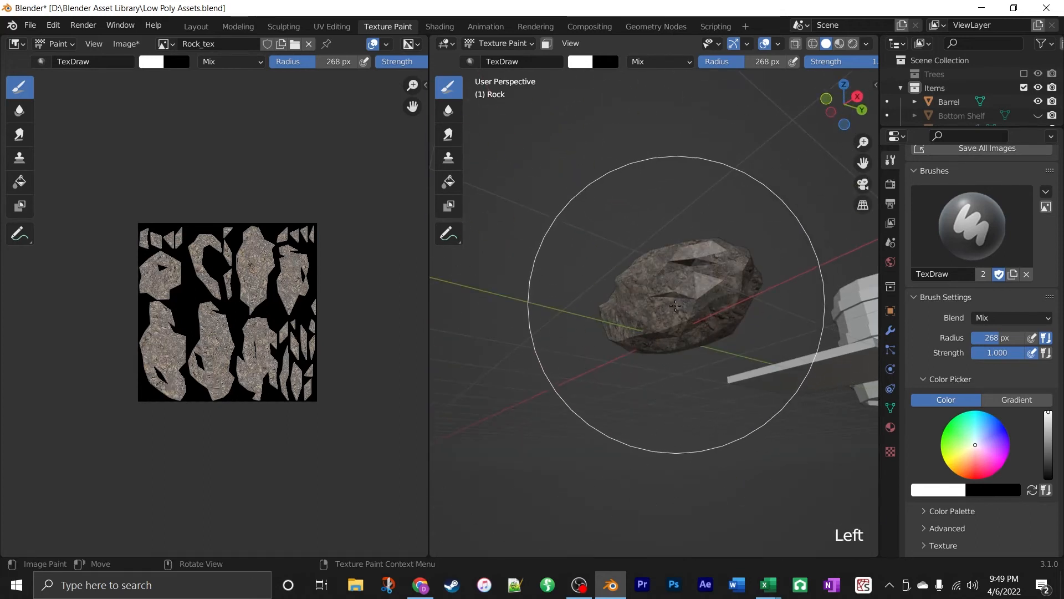
mouse_move(660, 333)
middle_down()
mouse_move(691, 396)
mouse_move(720, 399)
mouse_move(737, 432)
mouse_move(700, 471)
mouse_move(838, 421)
mouse_move(793, 438)
middle_up()
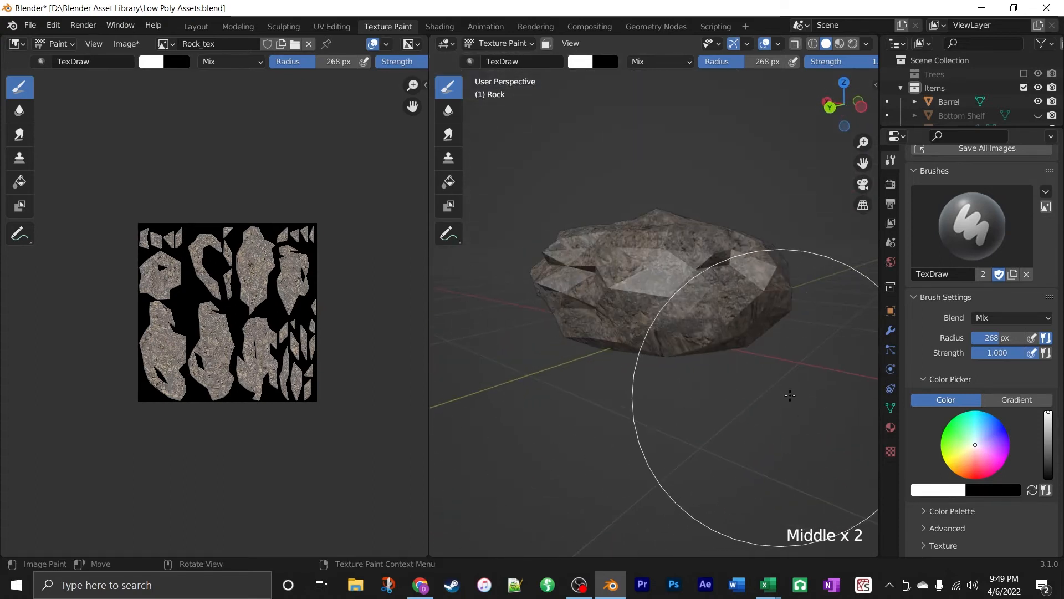
Set the texture brush radius back to 50 px.
click(773, 62)
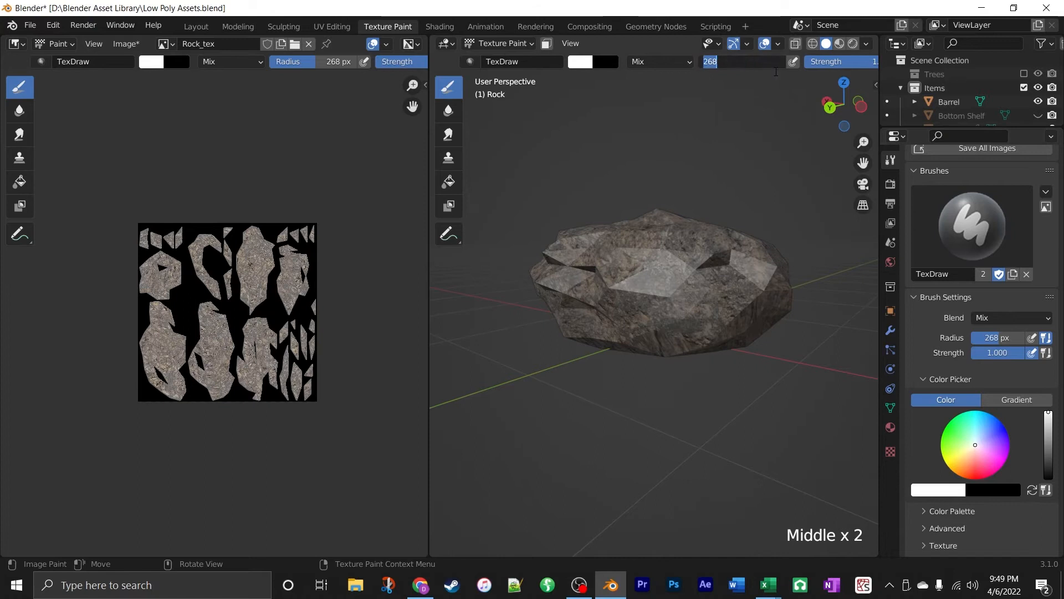
text(50)
click(776, 72)
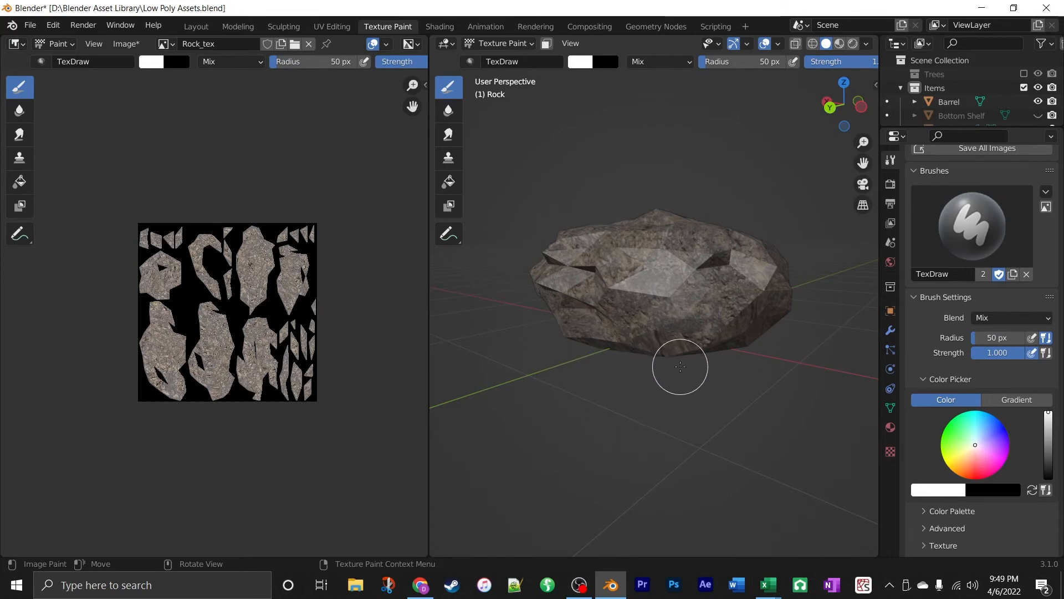
scroll(711, 372, down, 2)
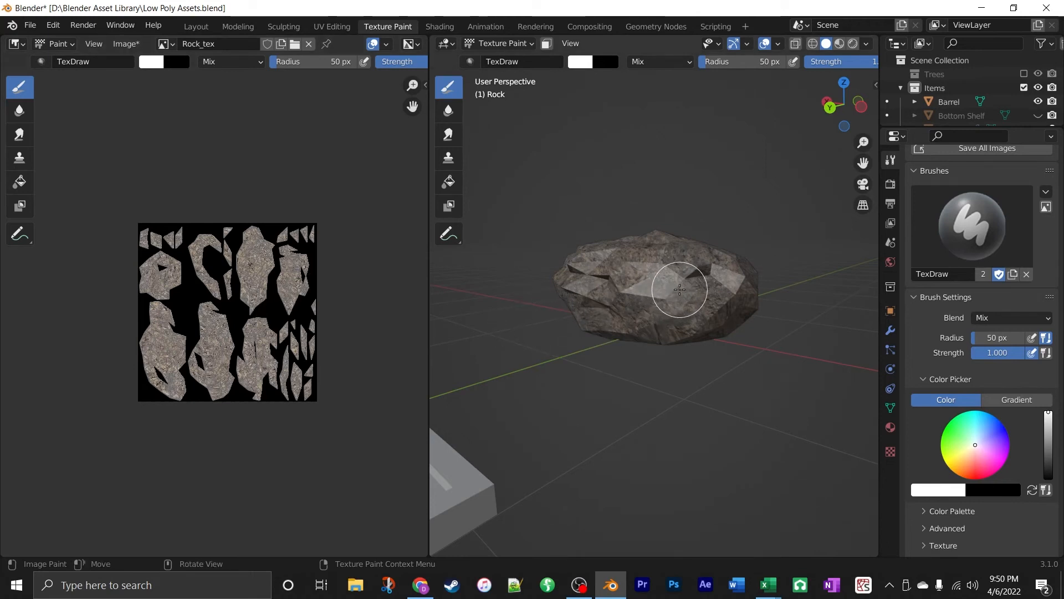
Save the blend file and the Rock_tex image, and inspect the painted rock from several angles.
click(30, 25)
click(49, 114)
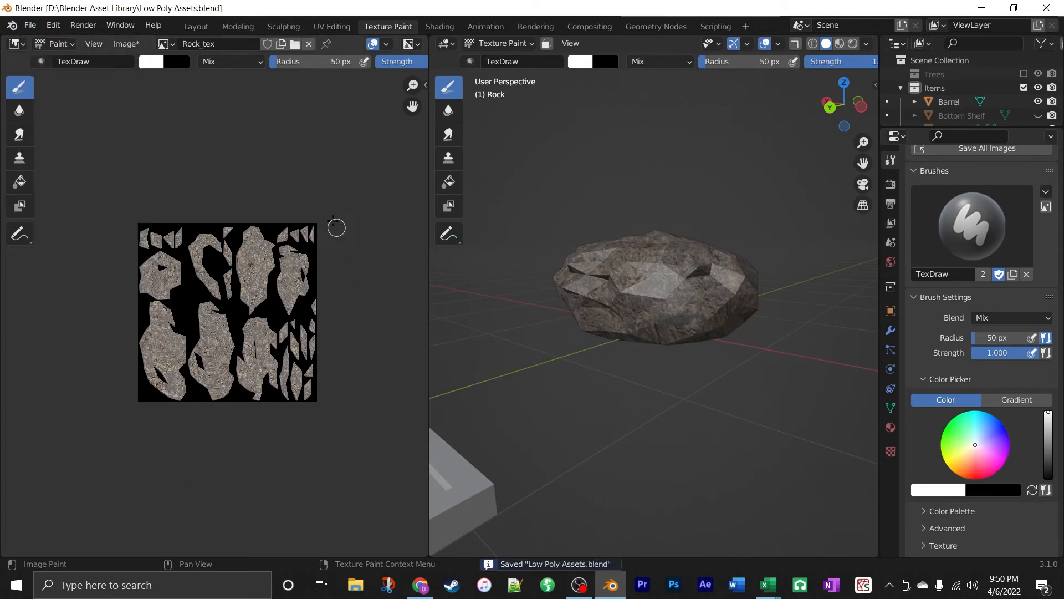
click(126, 44)
click(161, 156)
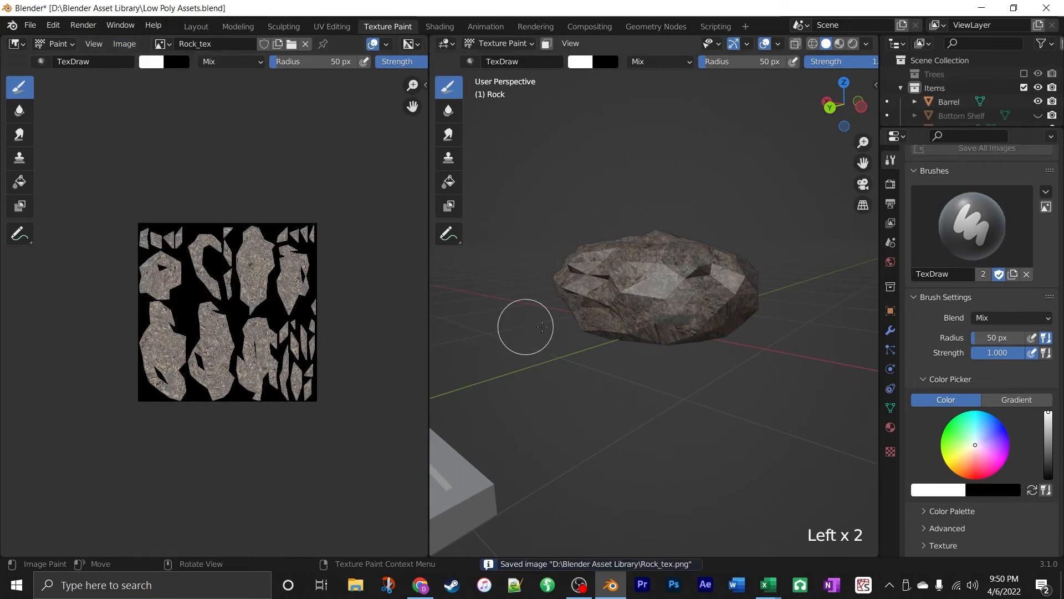
middle_drag(707, 340, 692, 390)
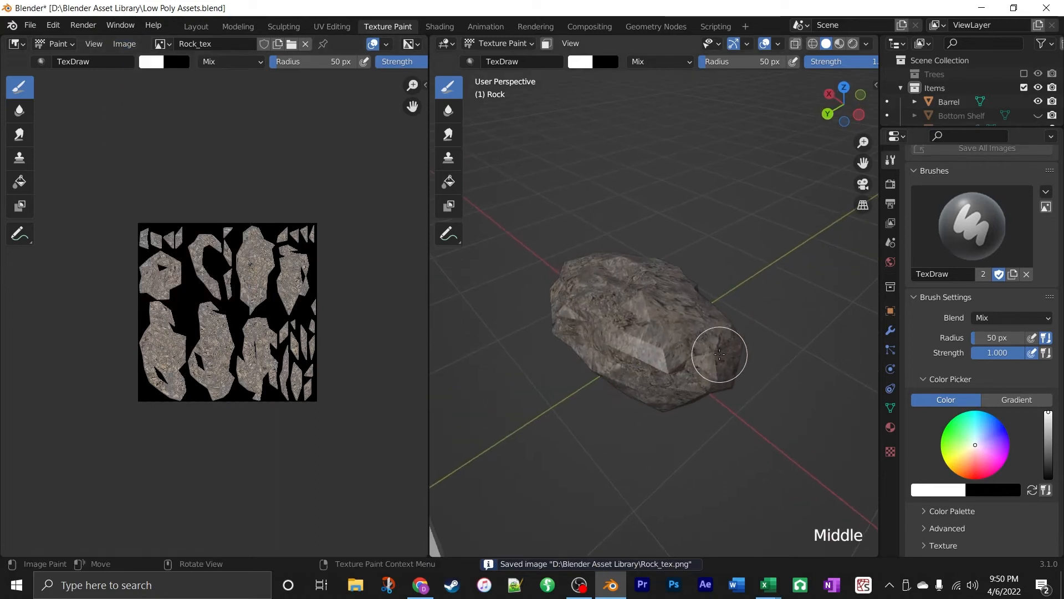
scroll(717, 351, down, 2)
middle_drag(731, 352, 715, 383)
scroll(714, 384, up, 2)
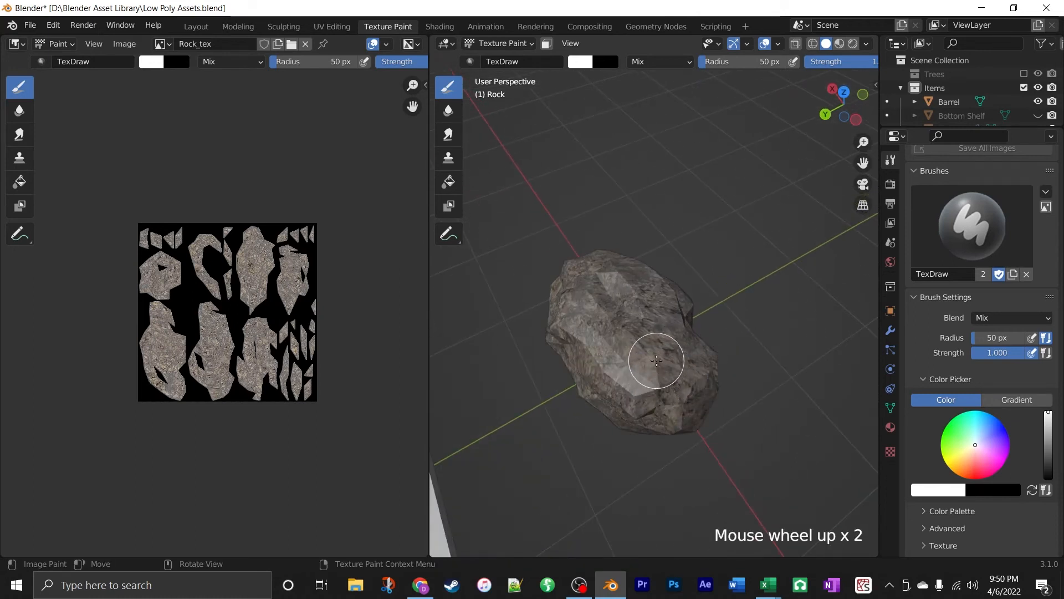
middle_drag(577, 373, 691, 347)
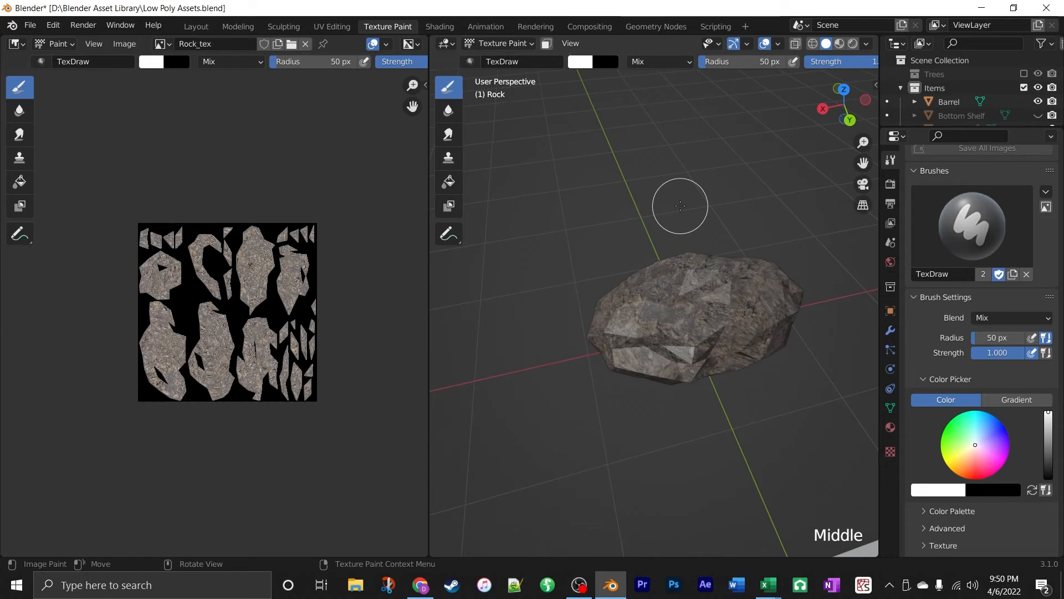
In the Layout workspace, move the rock aside and bring the picture frame near the world origin, about -2.72 m along Y.
click(196, 27)
middle_drag(413, 307, 594, 352)
drag(495, 273, 670, 238)
drag(597, 204, 572, 94)
click(413, 186)
key(KP_Decimal)
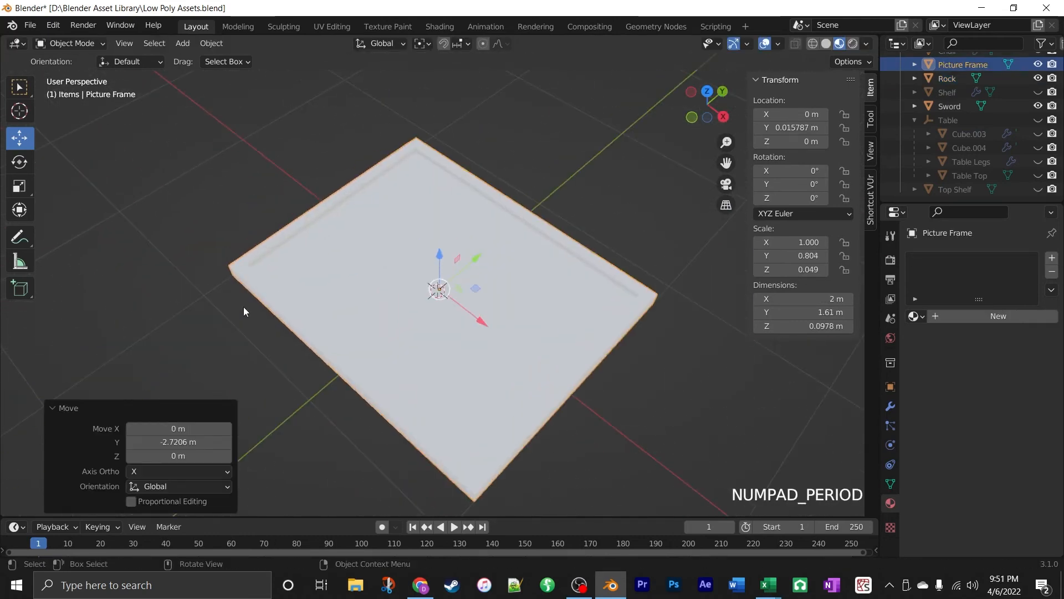
scroll(488, 313, down, 4)
middle_drag(487, 313, 476, 354)
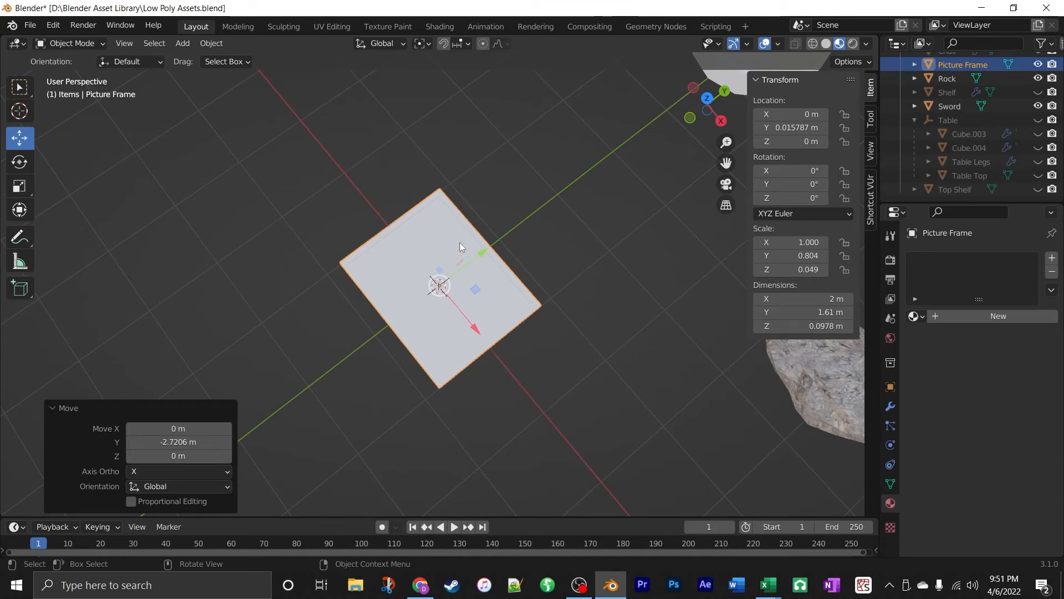
Apply the scale of the picture frame.
click(415, 269)
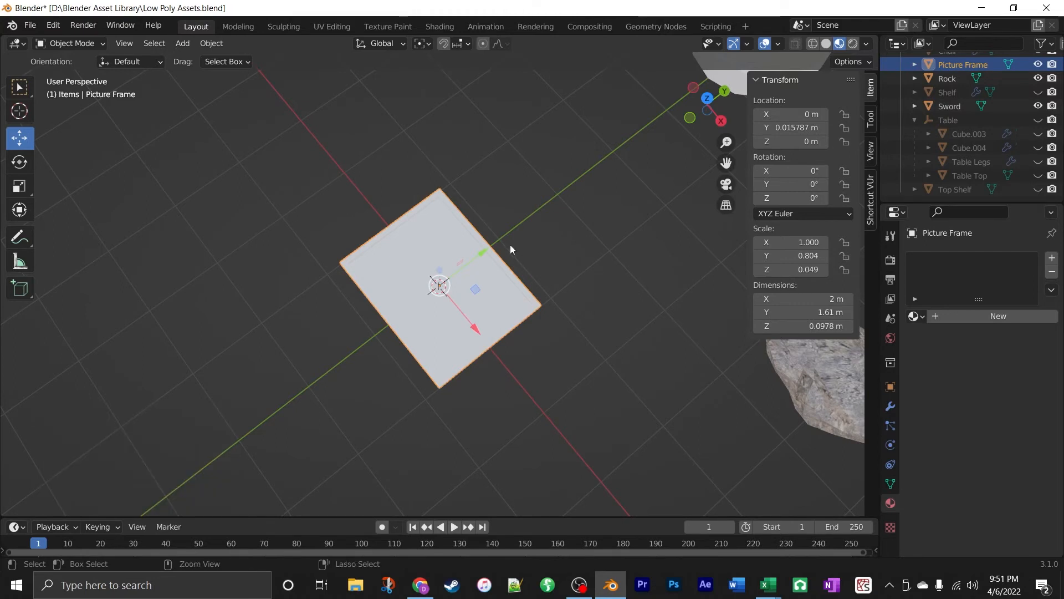
key(ctrl+a)
click(499, 246)
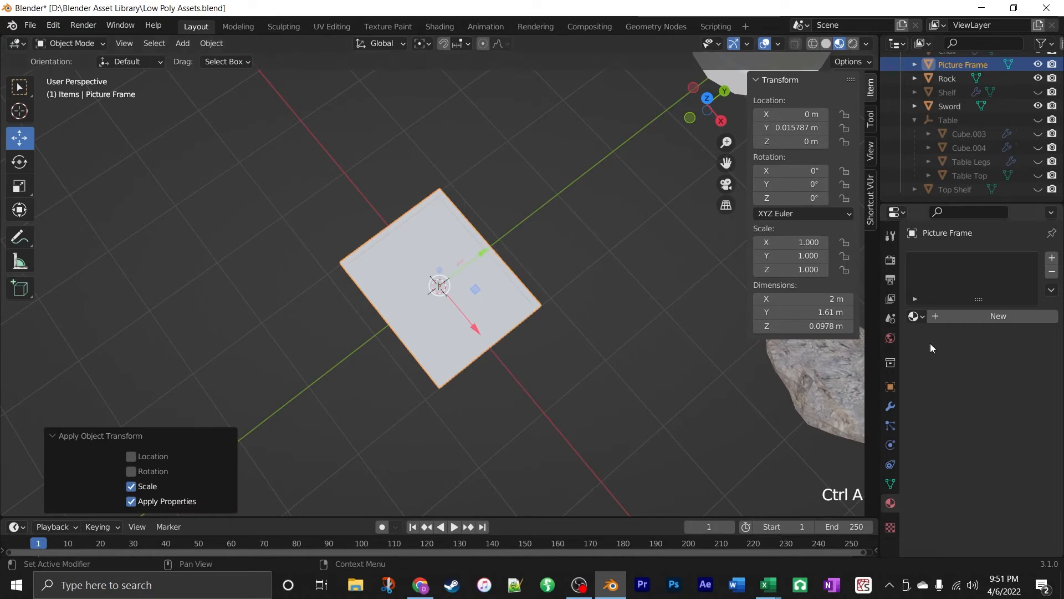
Create a new material on the picture frame and name it Frame.
click(994, 323)
click(966, 315)
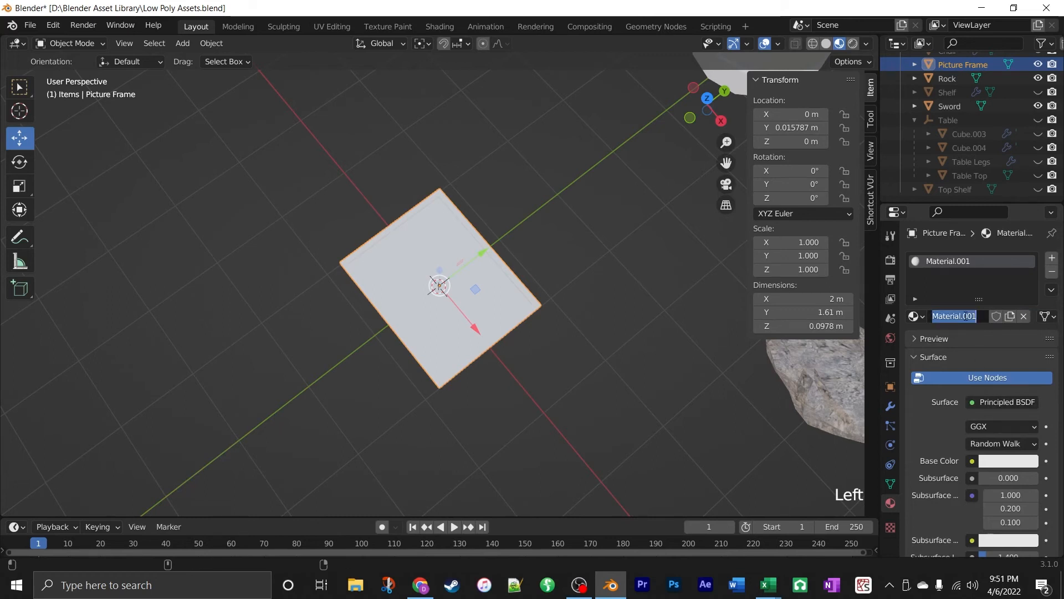
text(Frame)
key(Return)
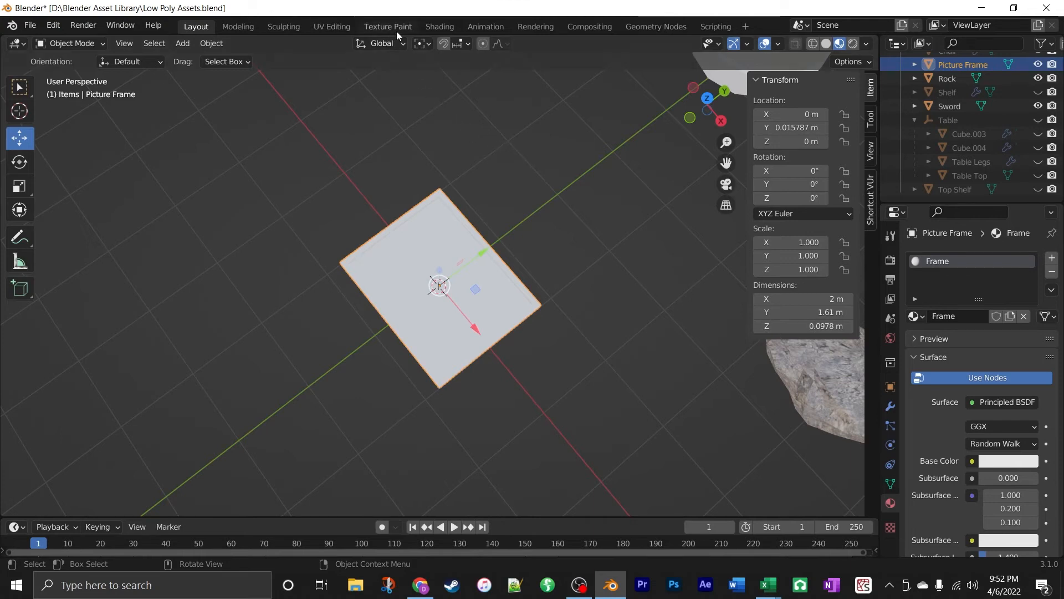
Add an Image Texture node to the Frame material and connect its Color to the Principled BSDF's Base Color.
click(440, 27)
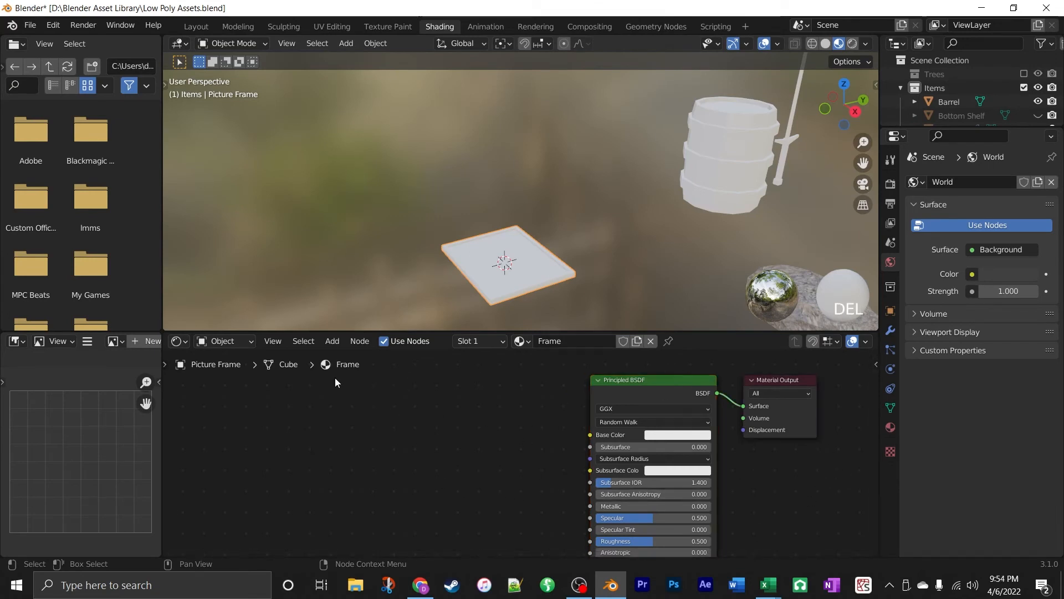
click(328, 342)
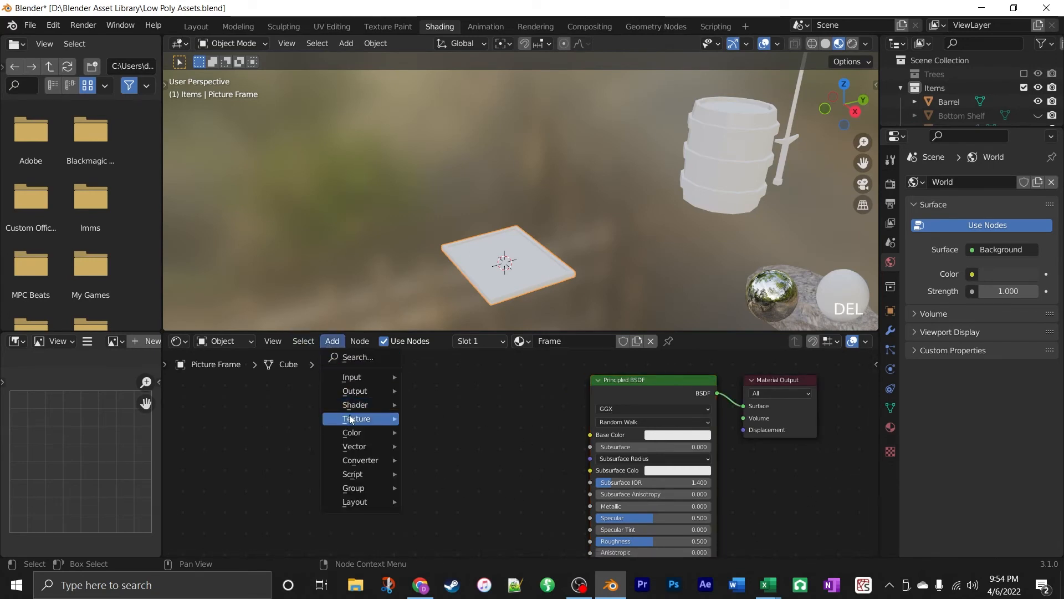
mouse_move(366, 423)
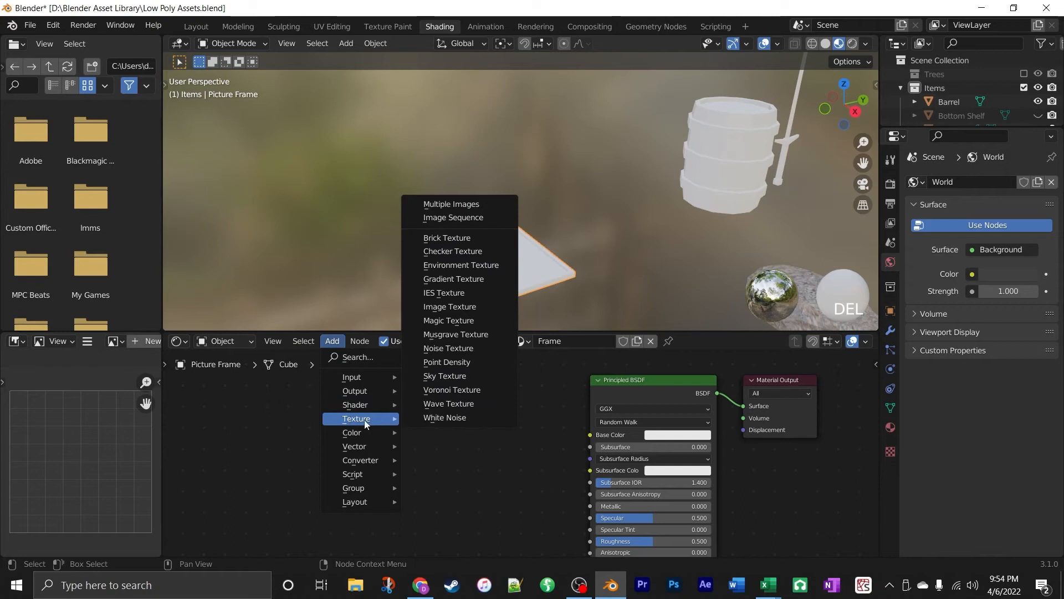
click(480, 307)
click(309, 414)
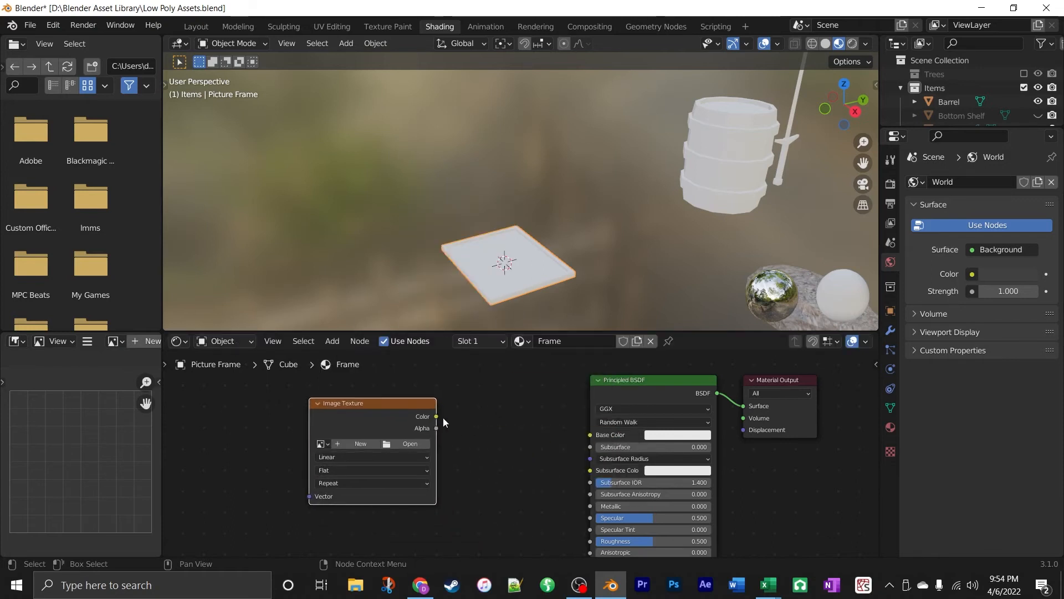
drag(438, 417, 594, 437)
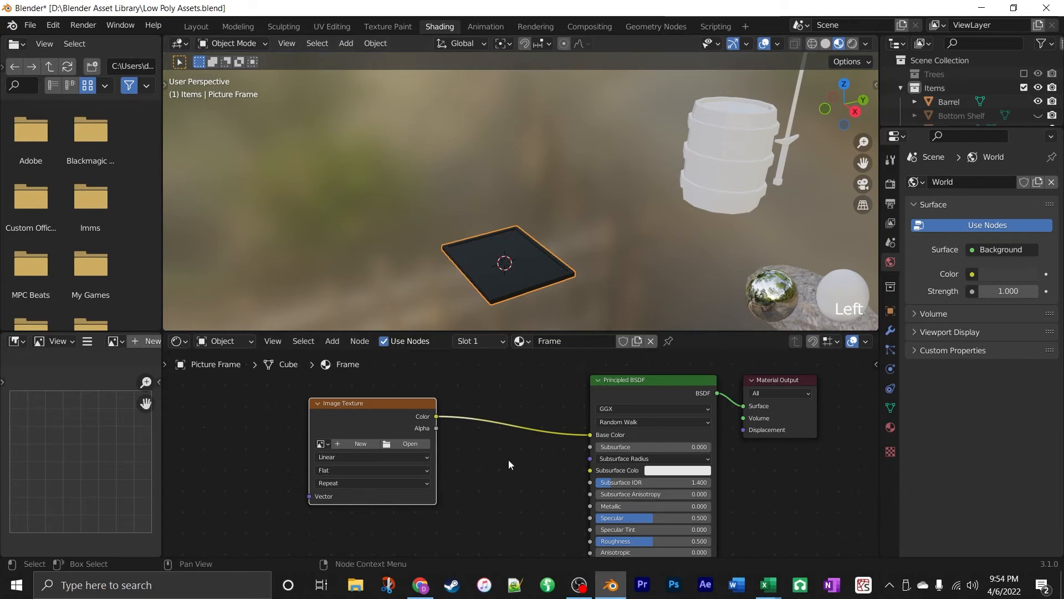
Switch to textures.com in the browser, close the Cliffs0174 texture set and collapse the Rock category.
click(419, 587)
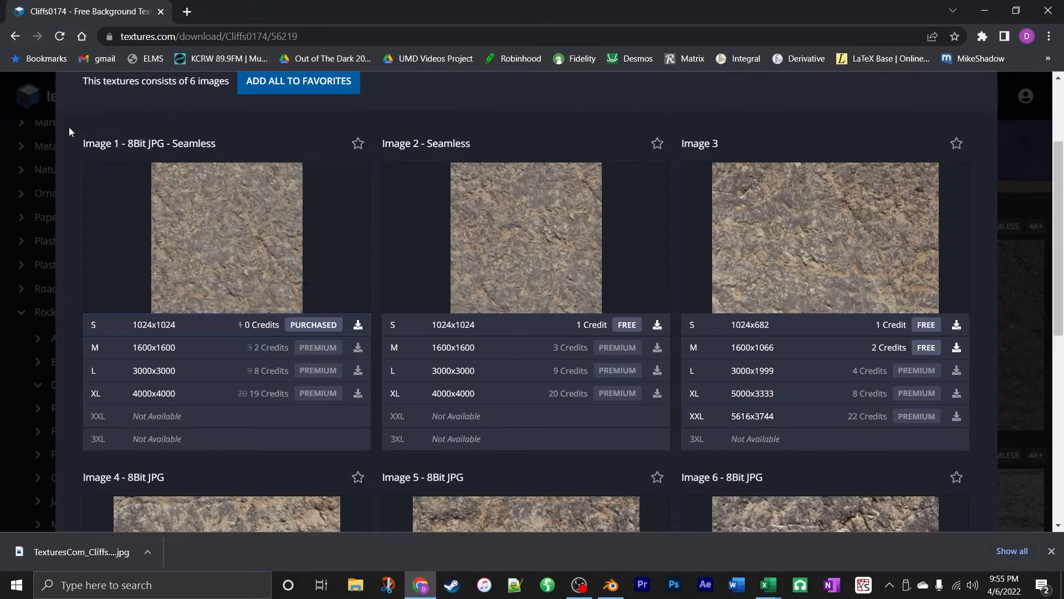
click(29, 110)
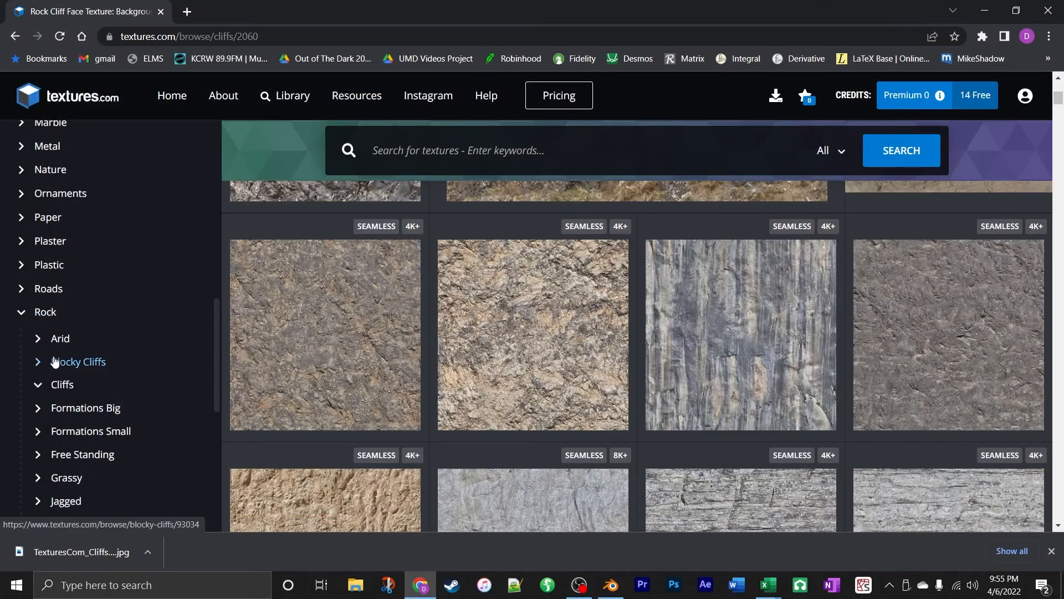
scroll(58, 360, down, 3)
scroll(55, 360, down, 1)
scroll(55, 354, up, 5)
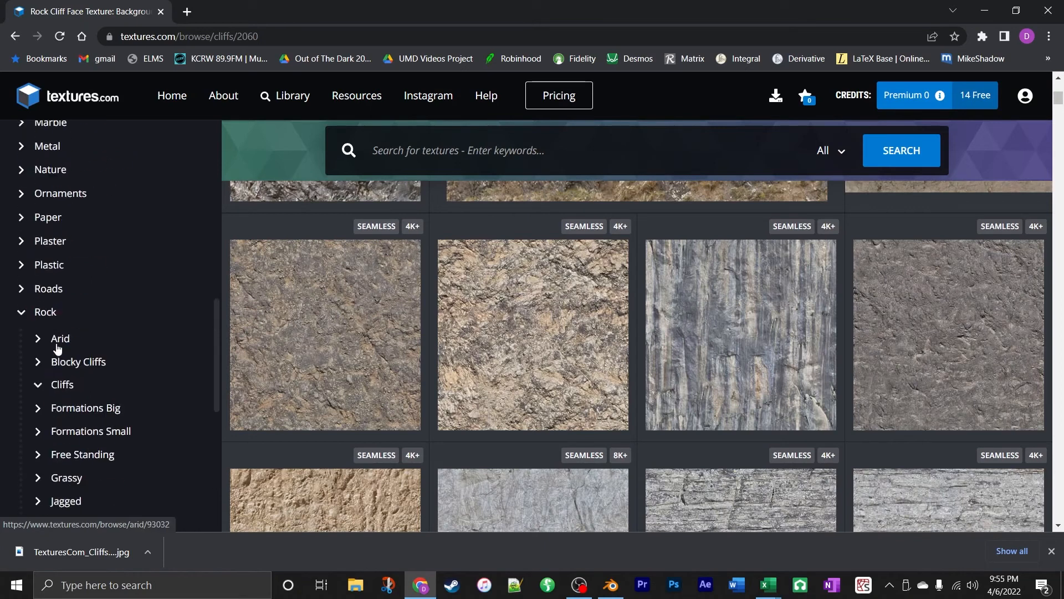
click(21, 312)
scroll(61, 371, down, 1)
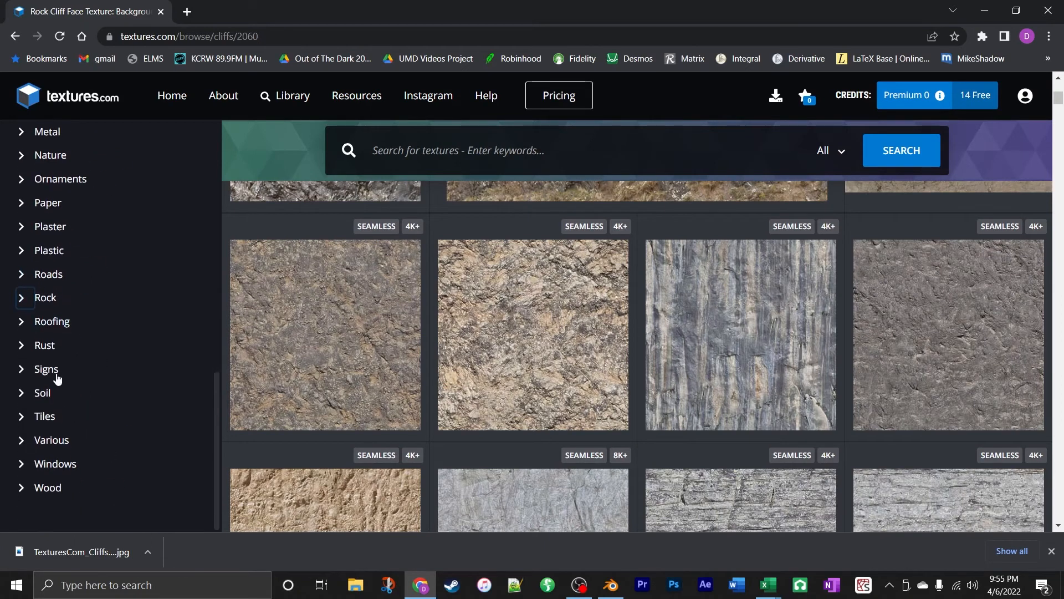
Expand the Wood category, open its Fine Wood subcategory and look through the available textures.
click(22, 487)
scroll(105, 453, down, 4)
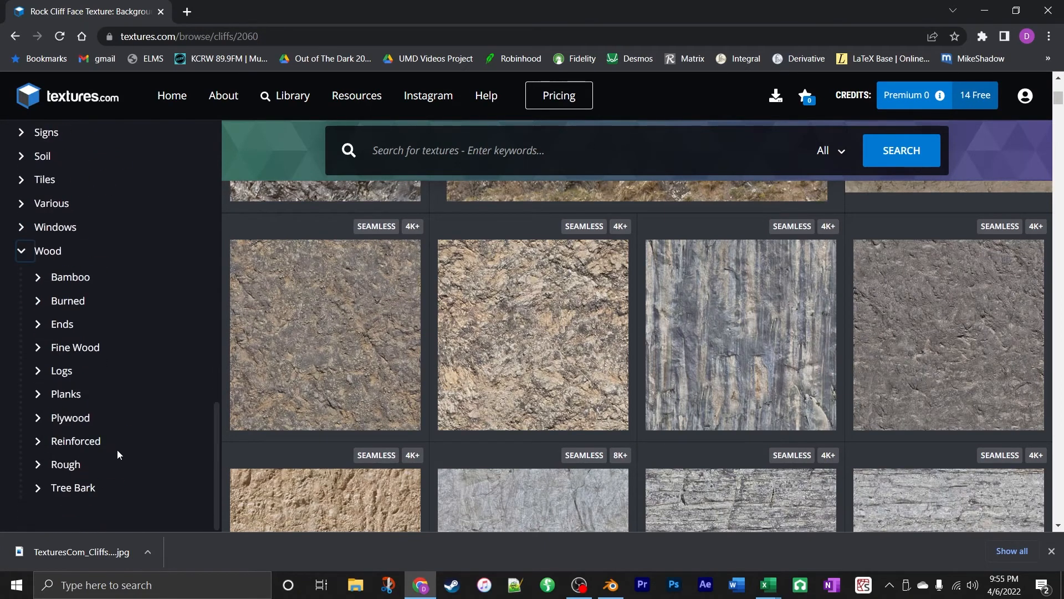
click(38, 348)
scroll(767, 404, down, 4)
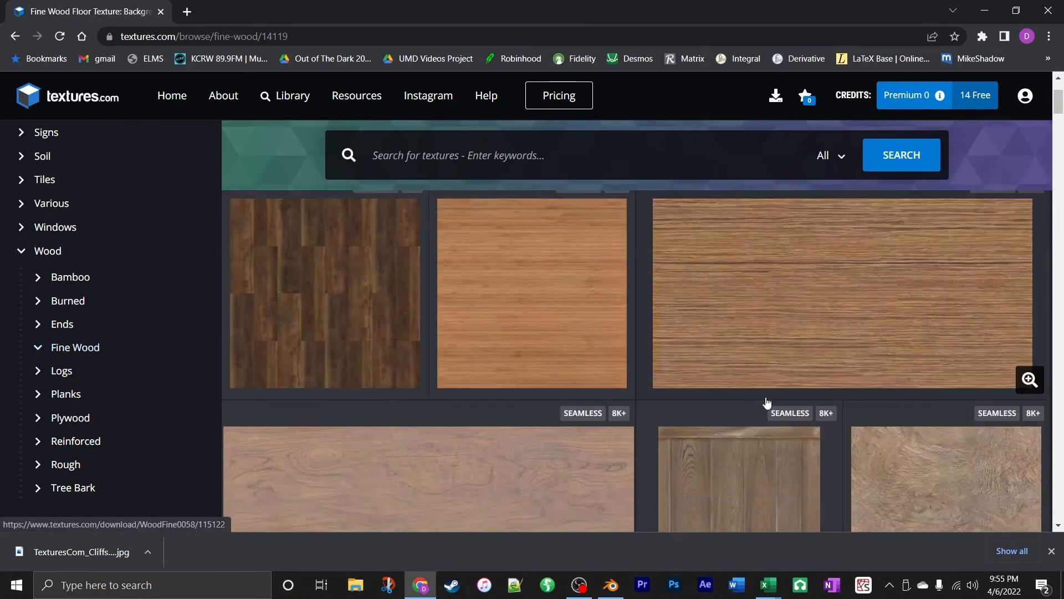
scroll(770, 418, down, 4)
scroll(774, 419, up, 7)
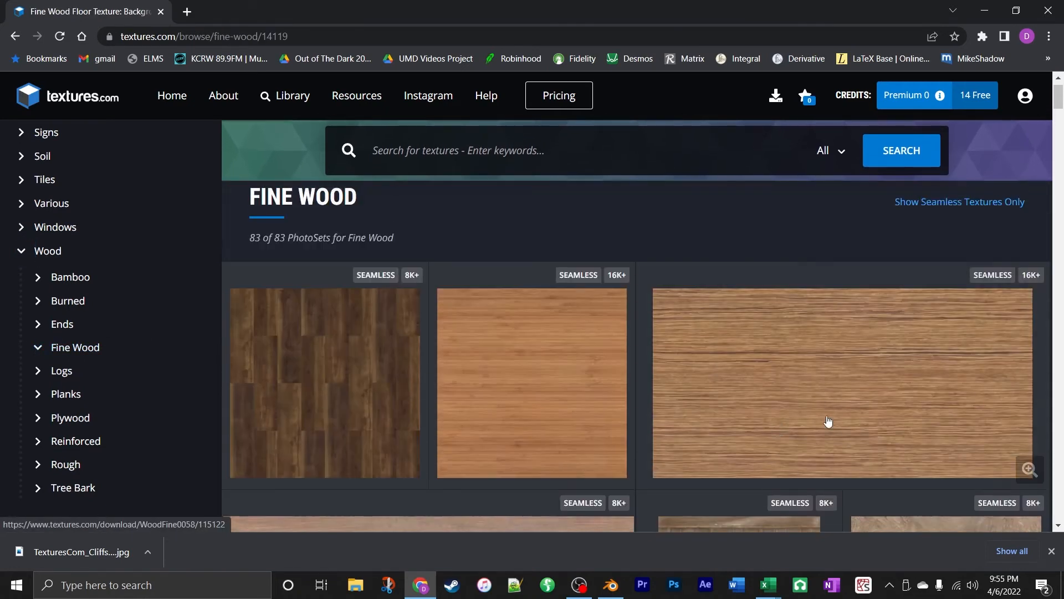
Download the 1024x512 seamless WoodFine0058 image into the Textures folder as TexturesCom_WoodFine0058_30_seamless_S, and return to Blender.
click(816, 417)
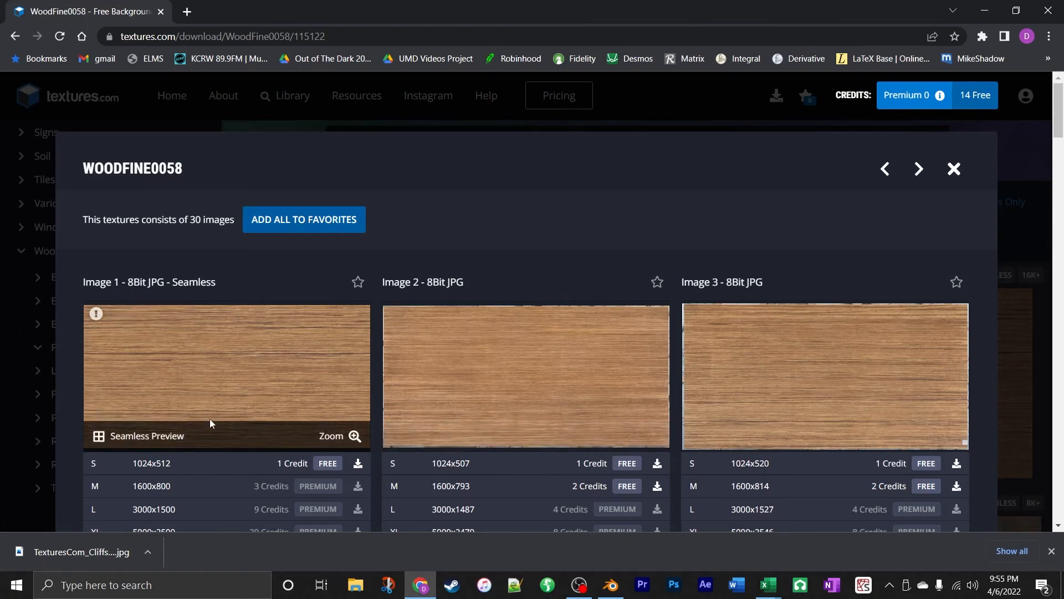
click(332, 463)
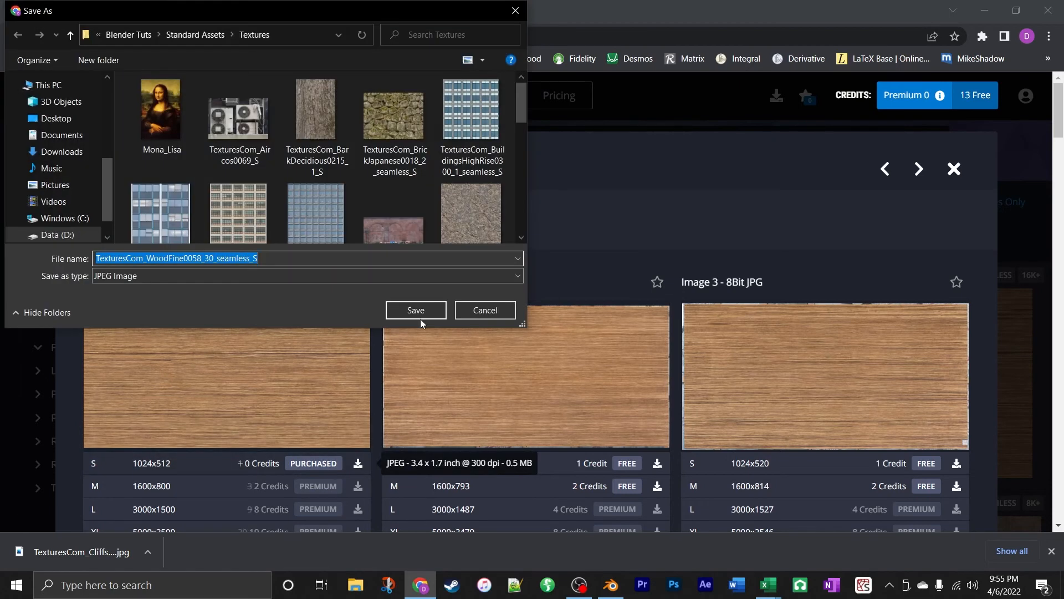
click(431, 315)
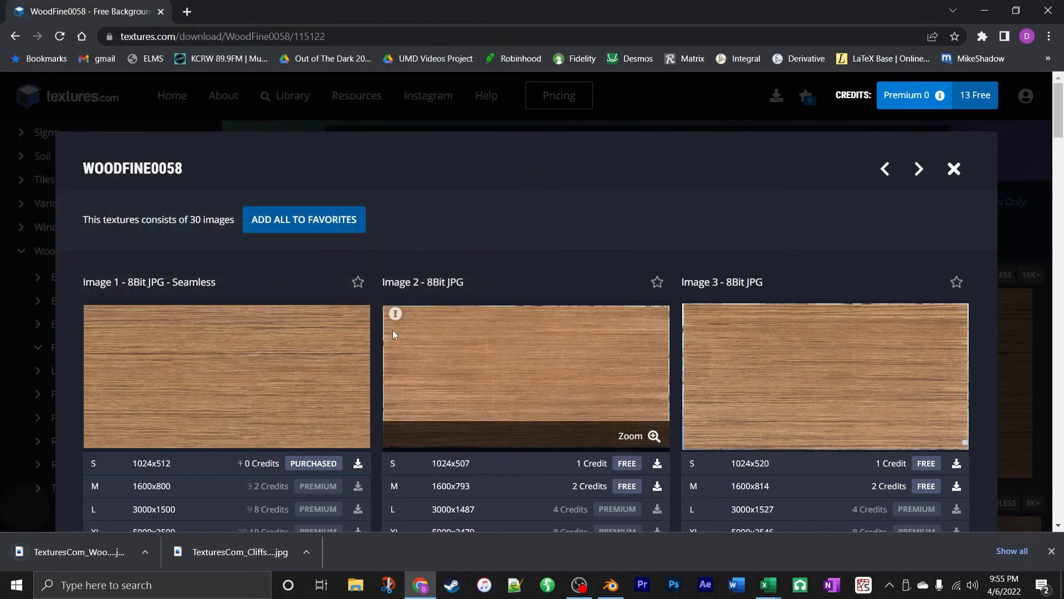
click(976, 14)
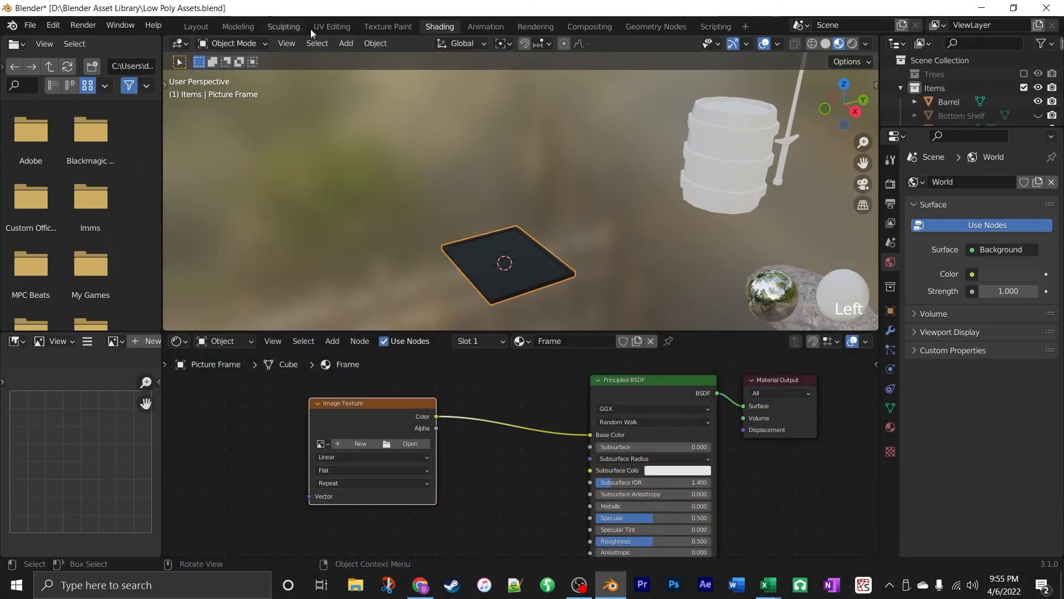
Load TexturesCom_WoodFine0058_30_seamless_S.jpg from the Textures folder into the Frame material's Image Texture node.
click(414, 444)
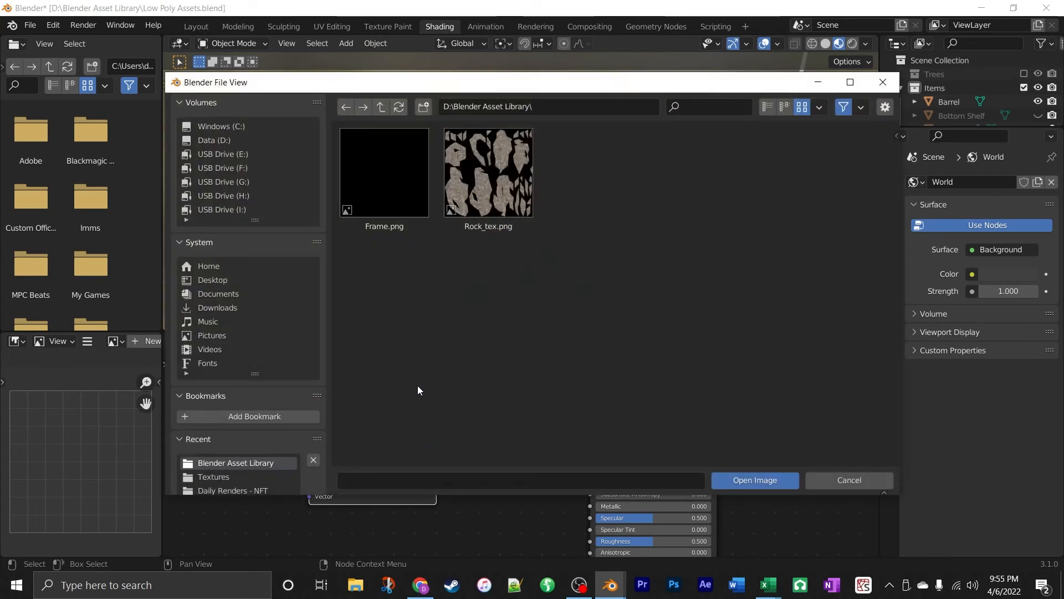
click(224, 478)
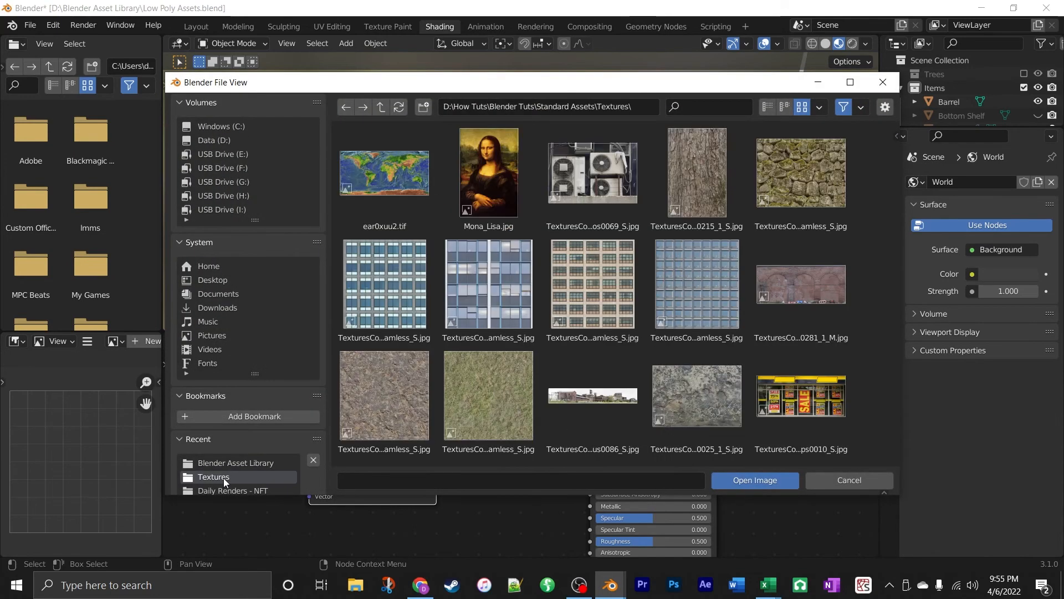
scroll(772, 281, down, 3)
scroll(773, 282, down, 5)
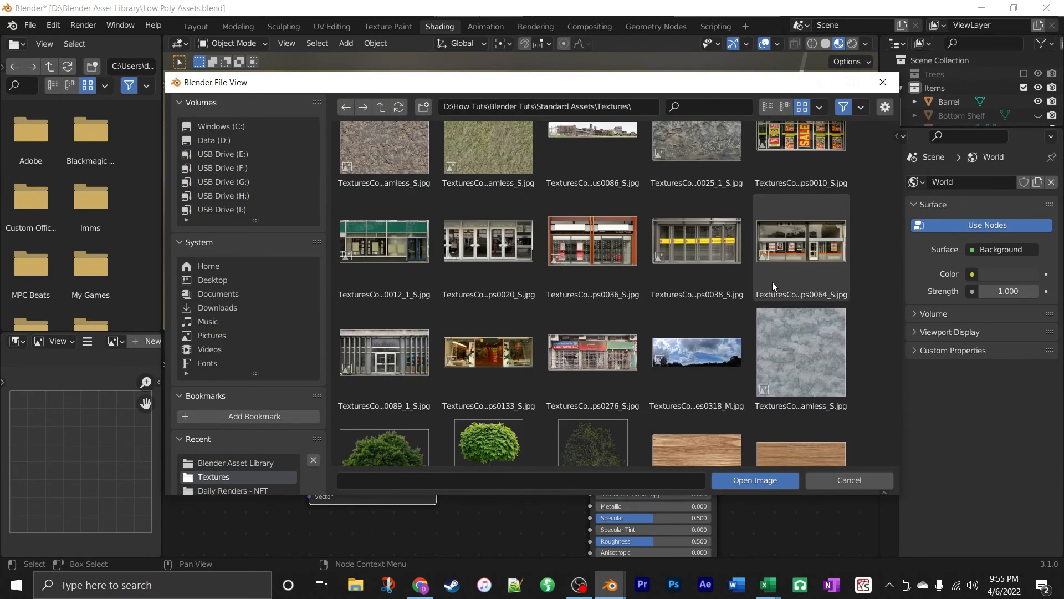
click(786, 362)
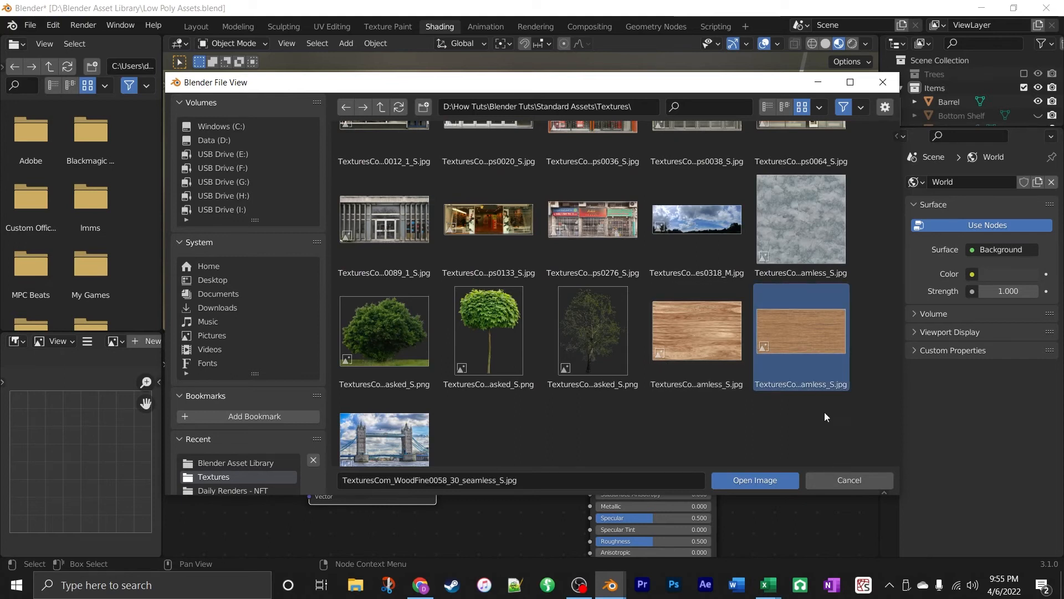
click(761, 480)
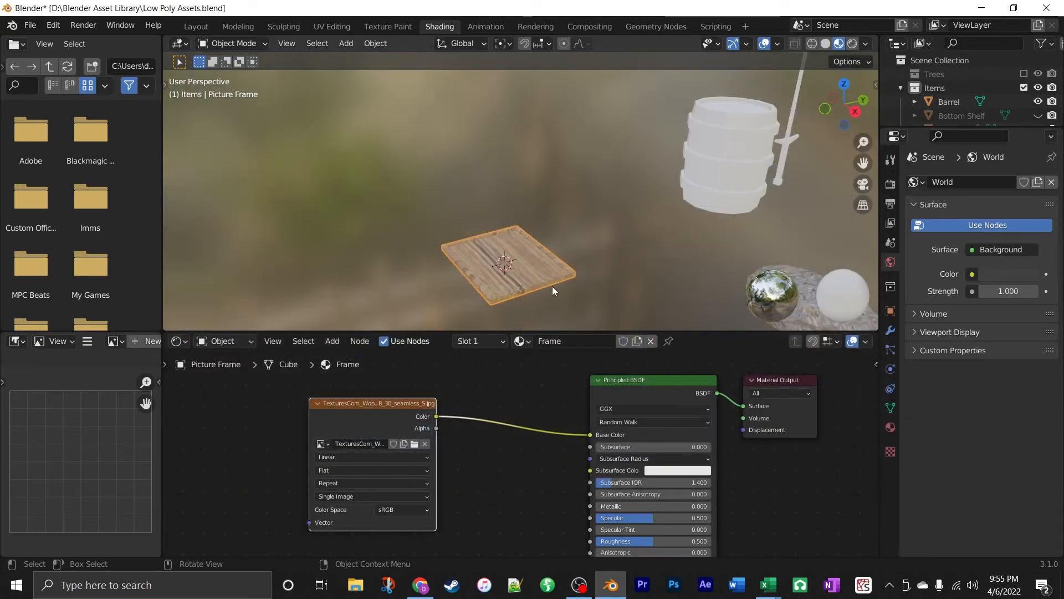
In the UV Editing workspace, select all picture frame faces except the inner panel and unwrap them with Cube Projection.
scroll(553, 291, up, 2)
scroll(553, 297, down, 2)
middle_drag(553, 297, 568, 329)
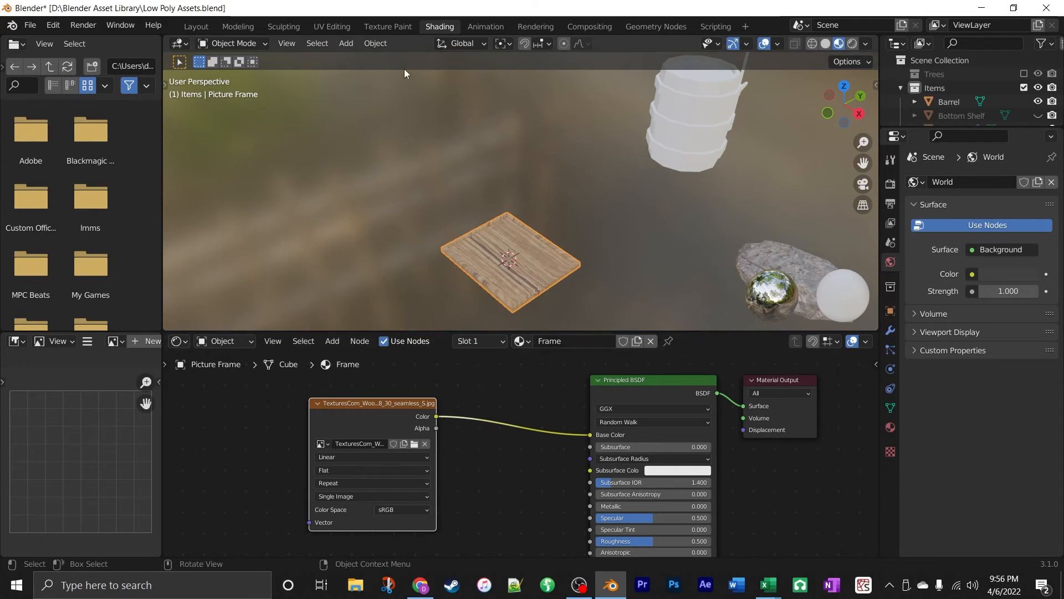
click(322, 29)
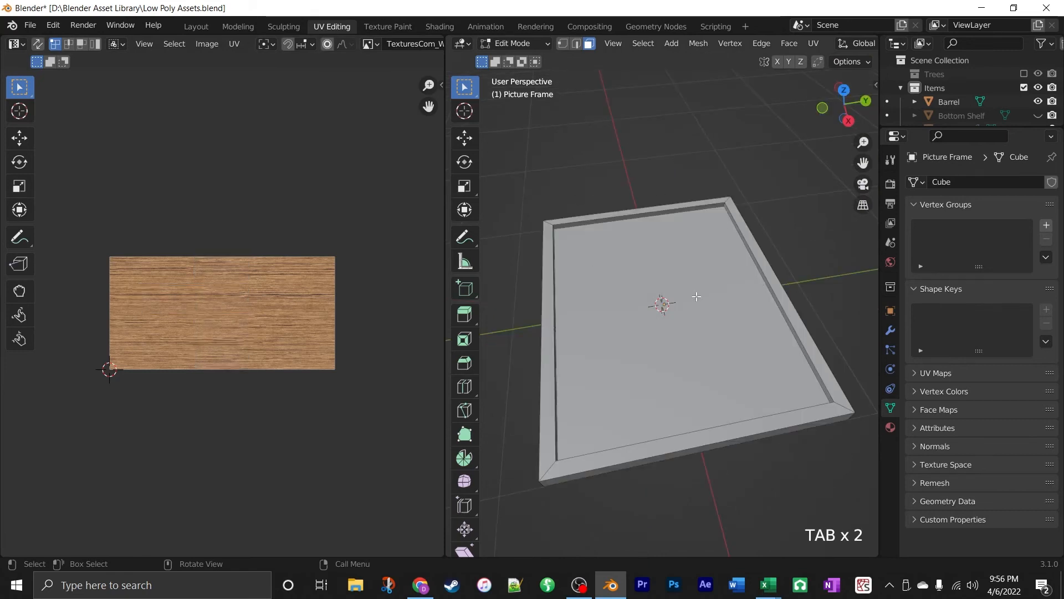
click(702, 327)
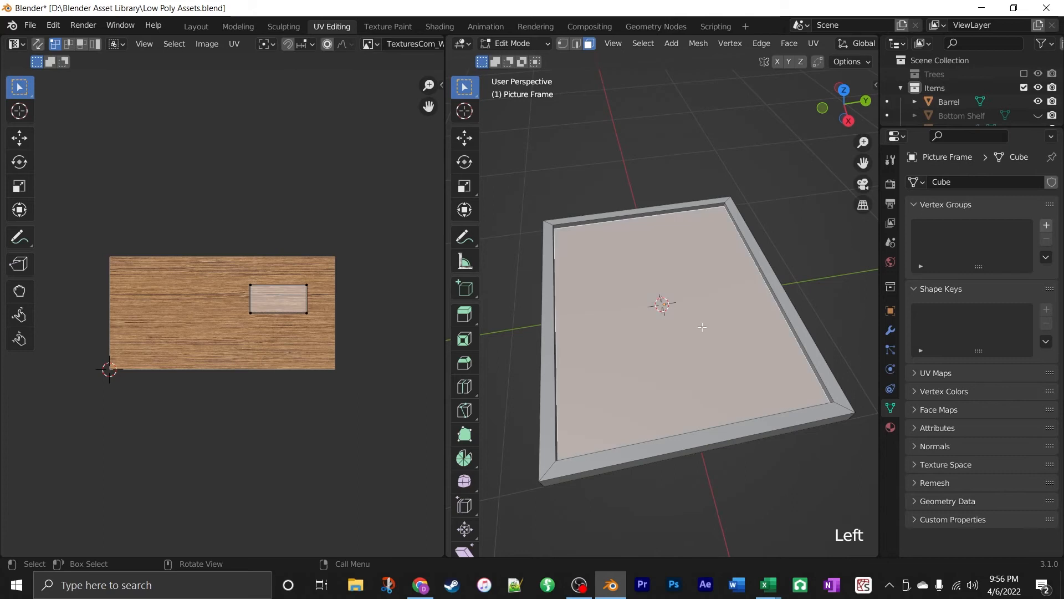
click(643, 44)
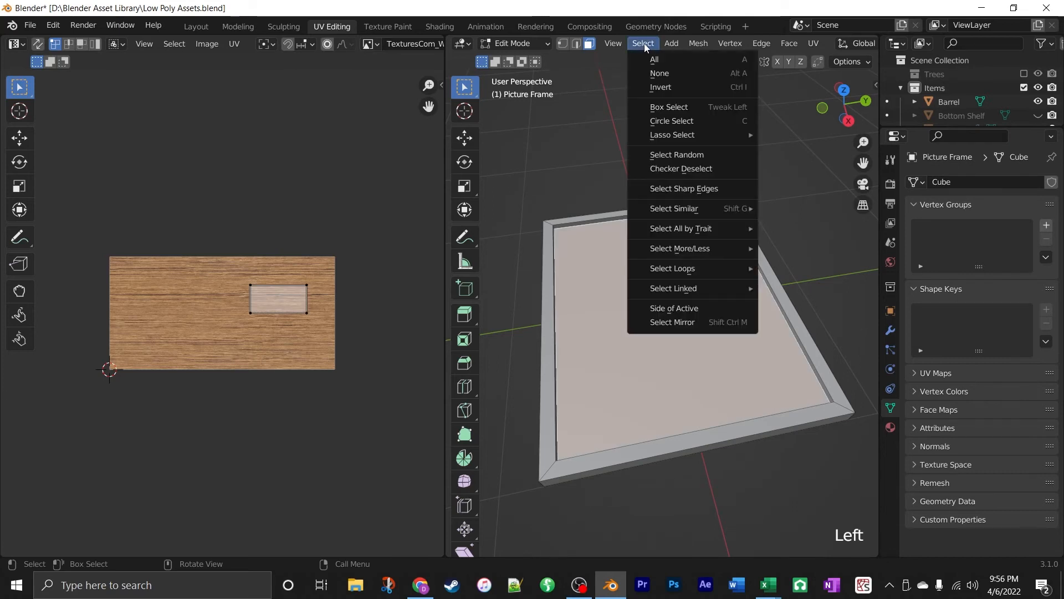
click(666, 89)
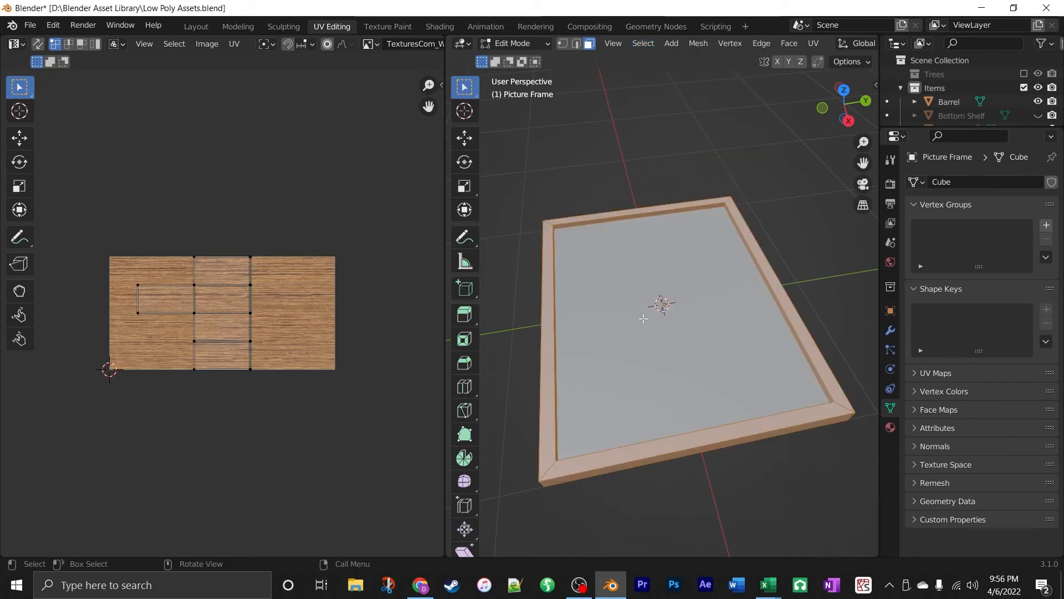
click(813, 44)
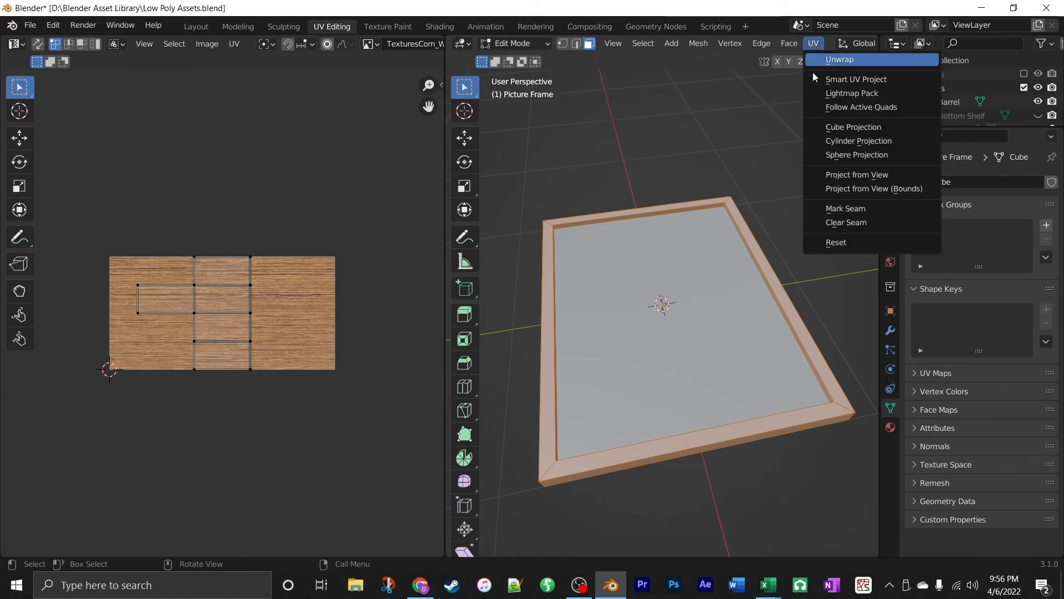
click(900, 129)
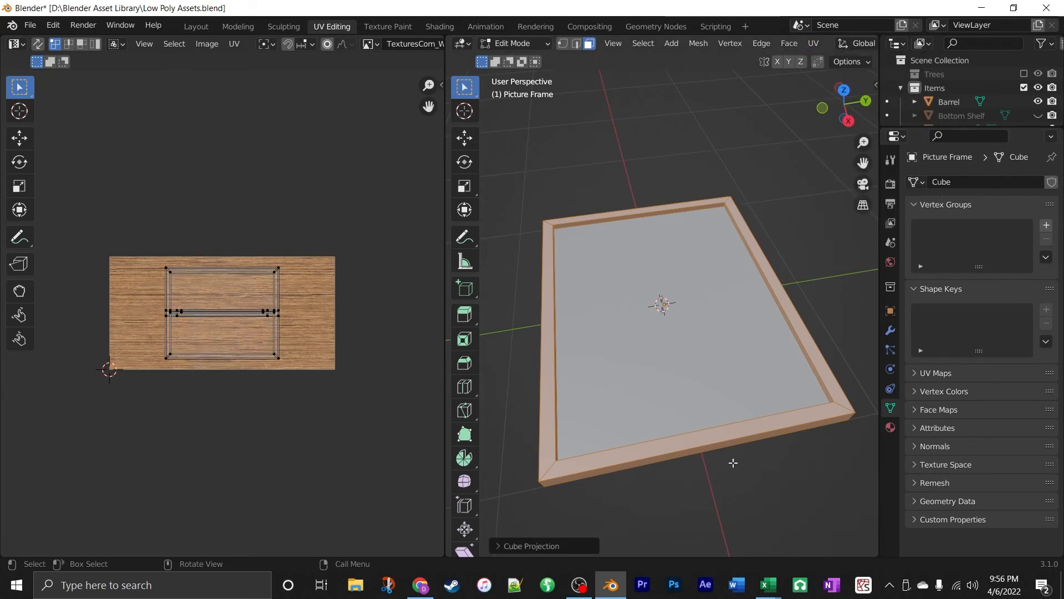
Set the UV Editing workspace's 3D view to Material Preview shading to show the wood on the frame.
scroll(223, 312, up, 3)
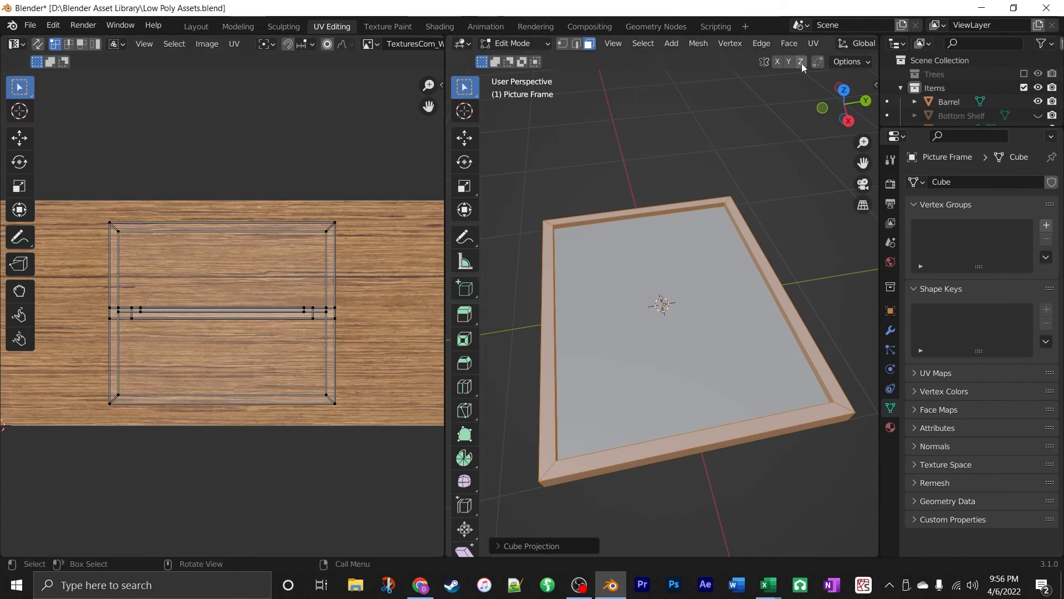
scroll(817, 42, down, 6)
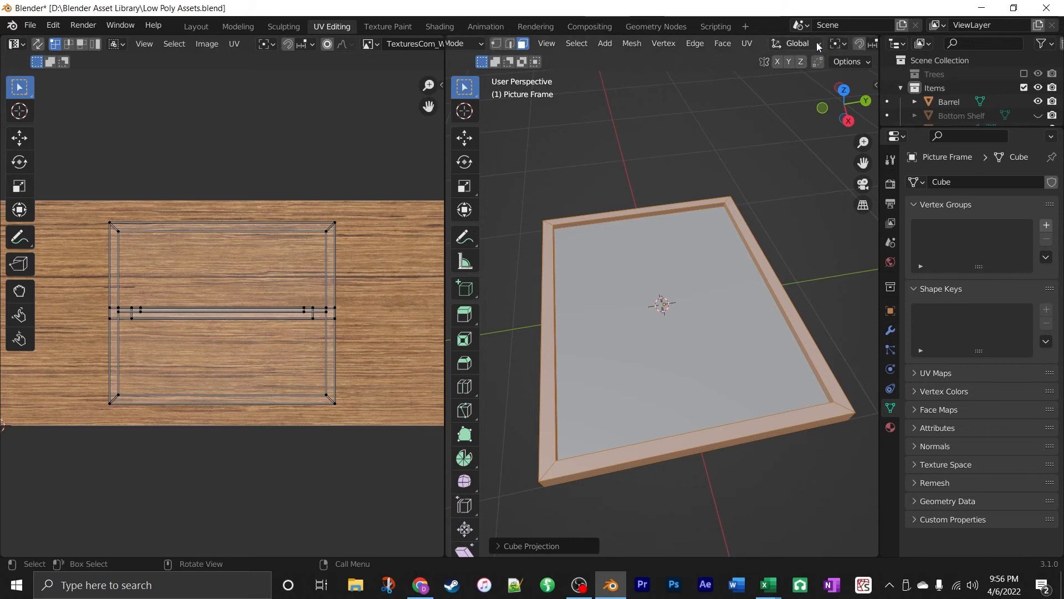
scroll(816, 43, down, 10)
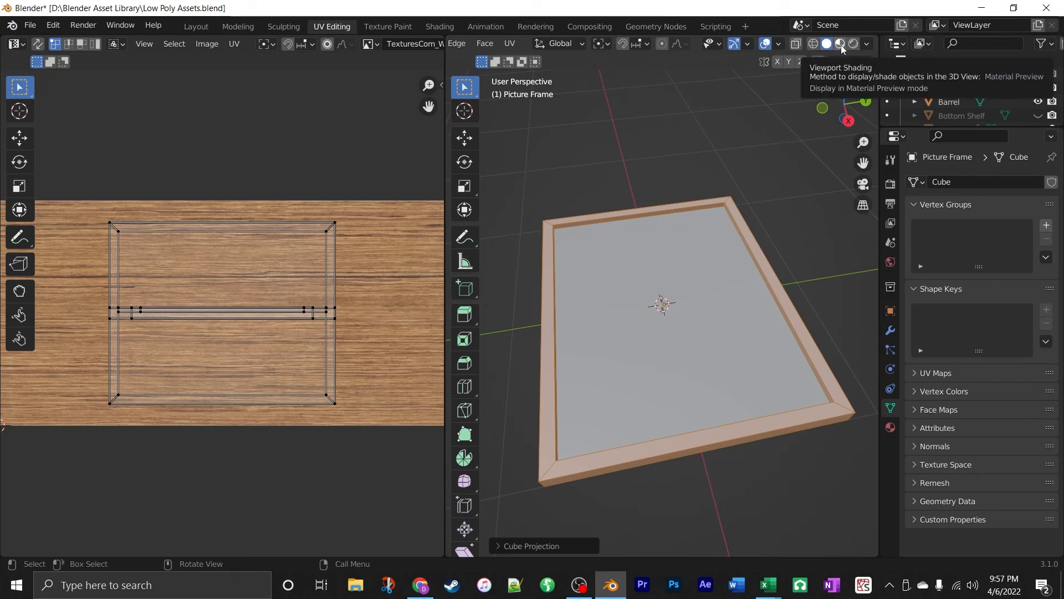
click(840, 45)
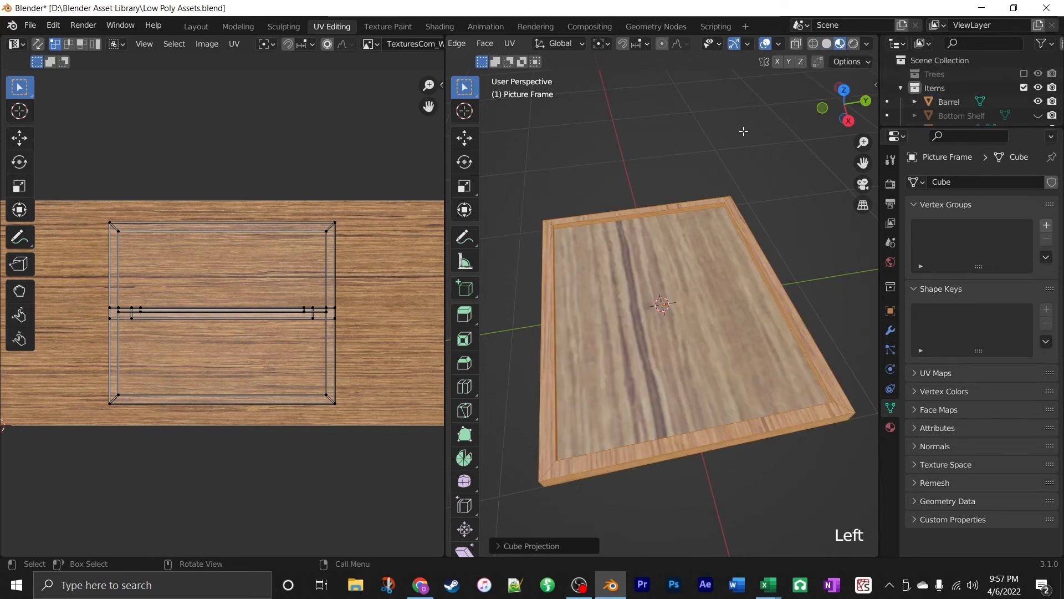
middle_drag(705, 190, 742, 322)
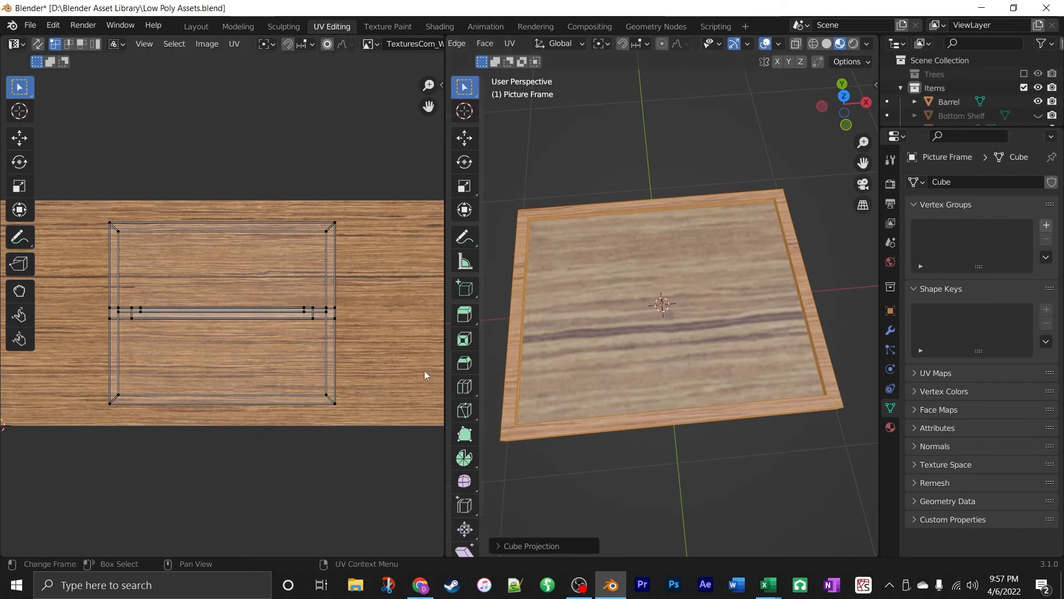
Select the front faces of the two opposite frame borders with cross-running grain and rotate their UVs 90 degrees.
click(521, 237)
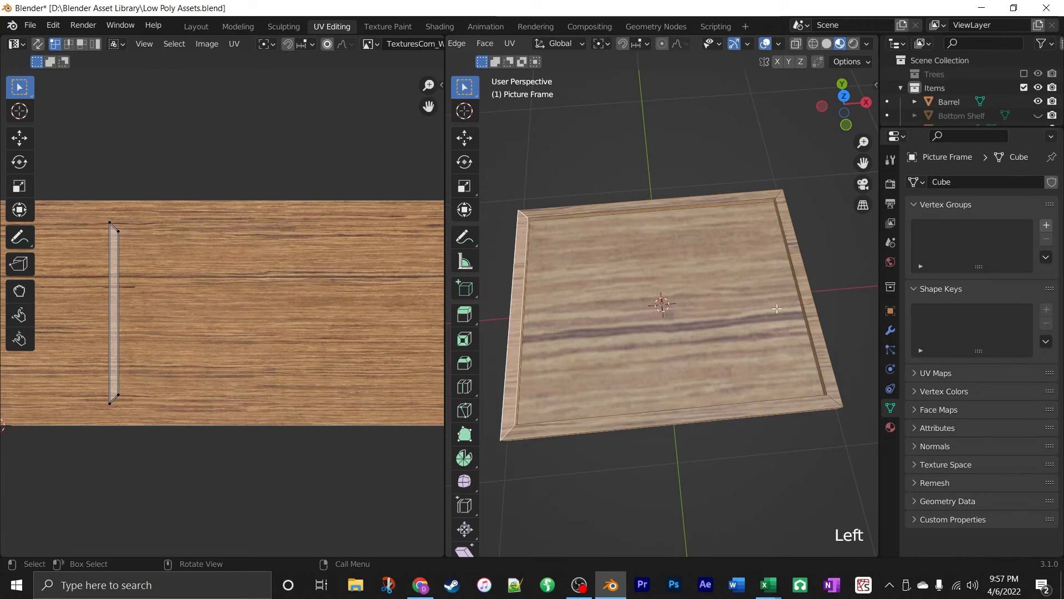
shift+click(804, 269)
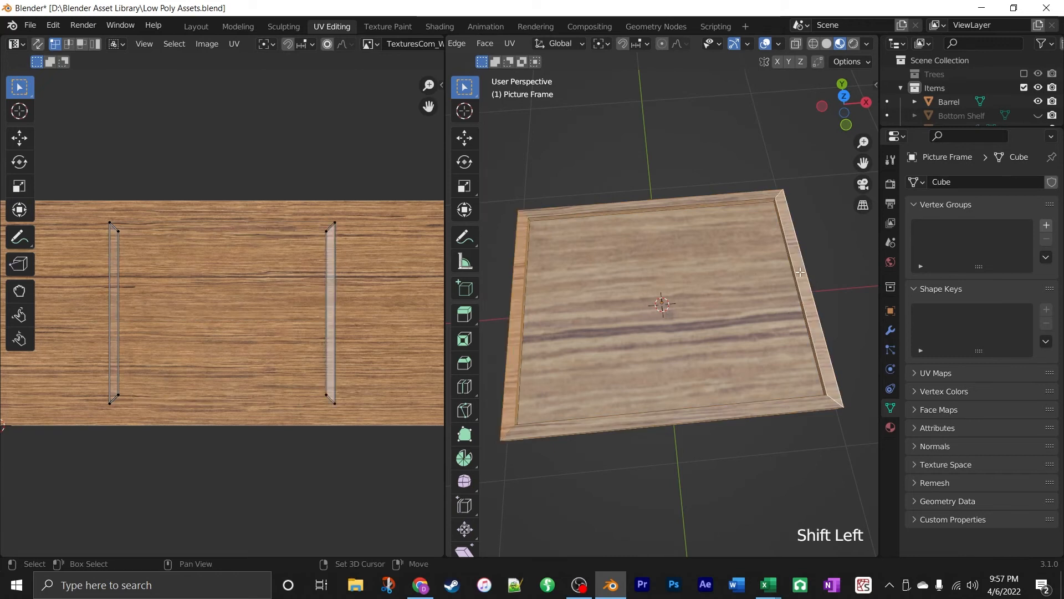
middle_drag(807, 272, 650, 366)
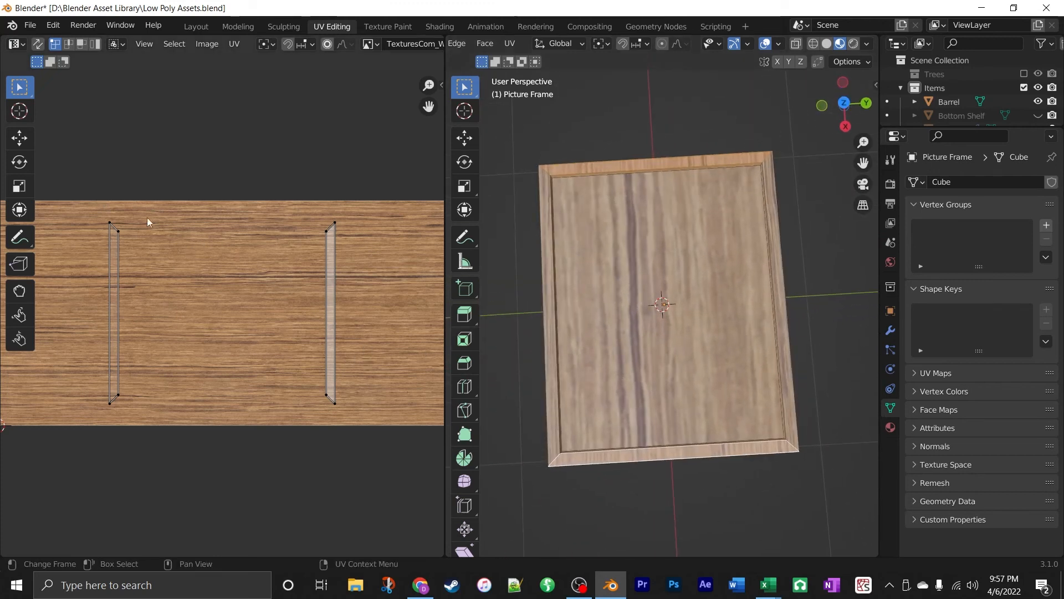
scroll(180, 265, down, 2)
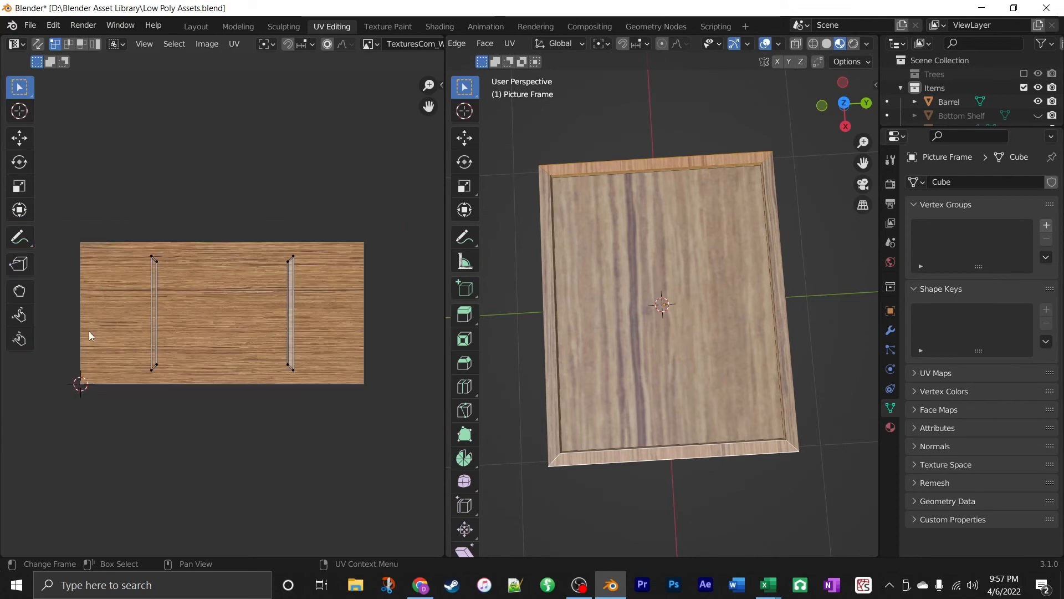
key(a)
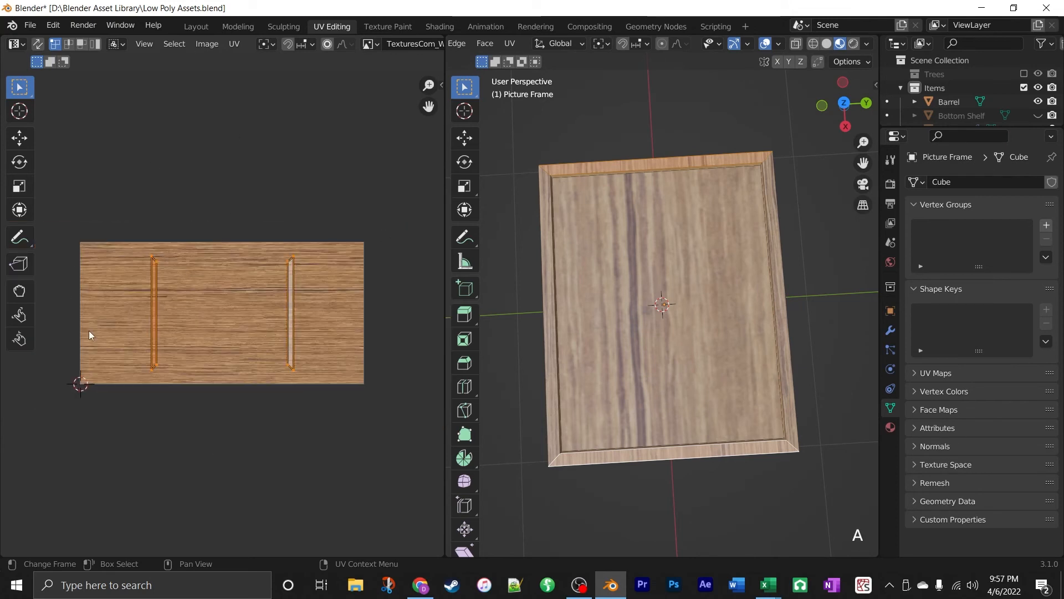
click(26, 163)
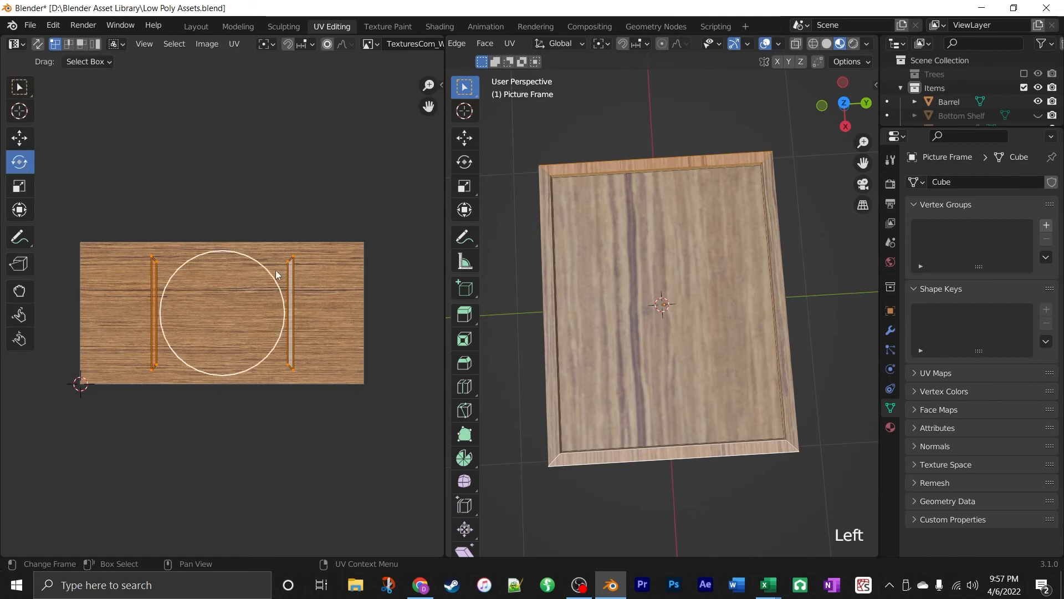
drag(267, 269, 285, 382)
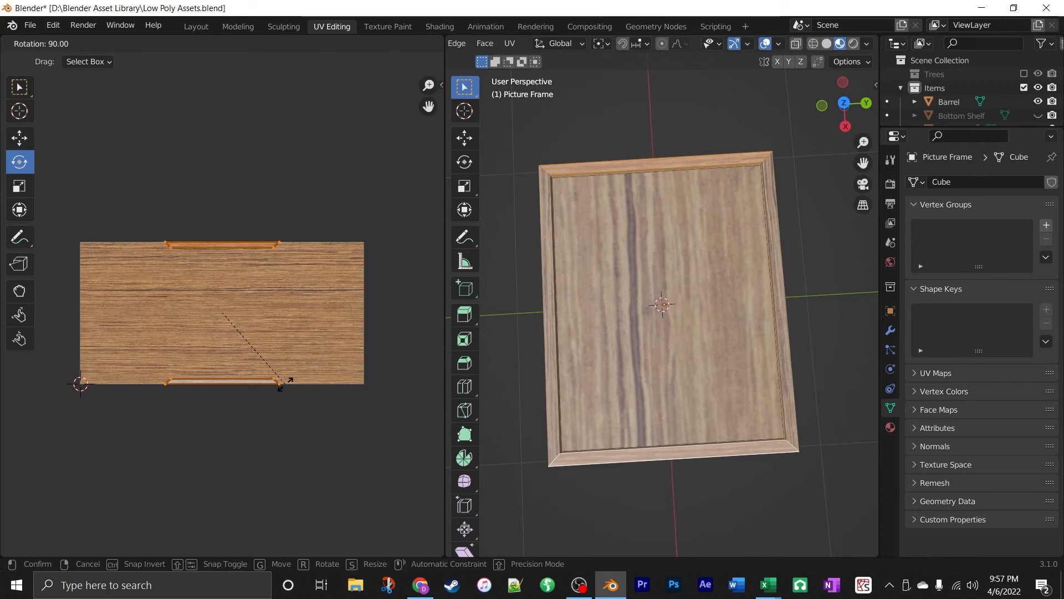
click(284, 382)
click(306, 452)
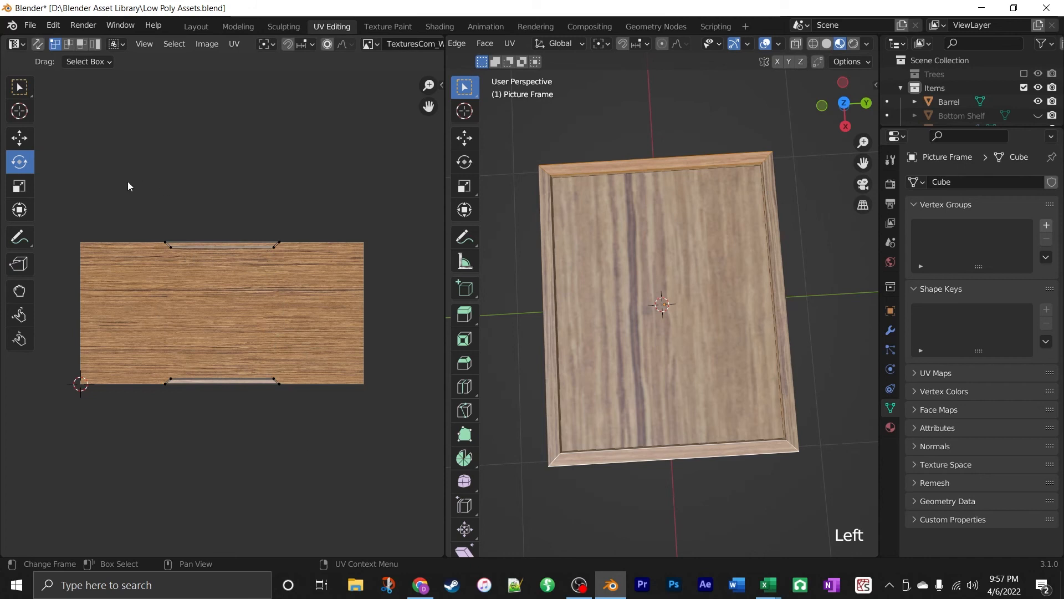
Move the two rotated UV strips vertically inward, the upper one down and the lower one up, so both lie inside the wood image.
drag(128, 185, 364, 305)
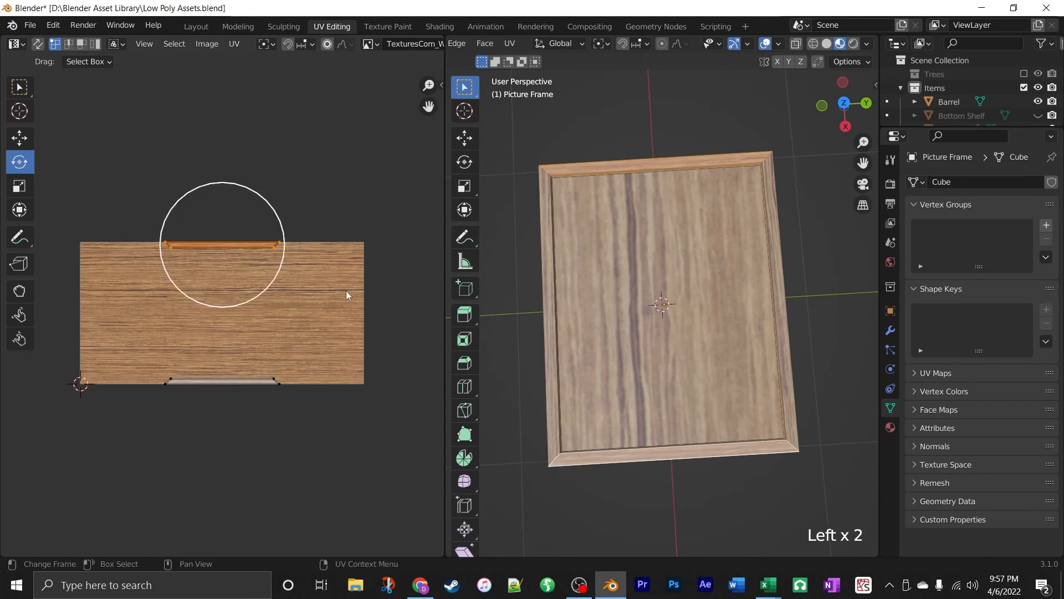
click(21, 139)
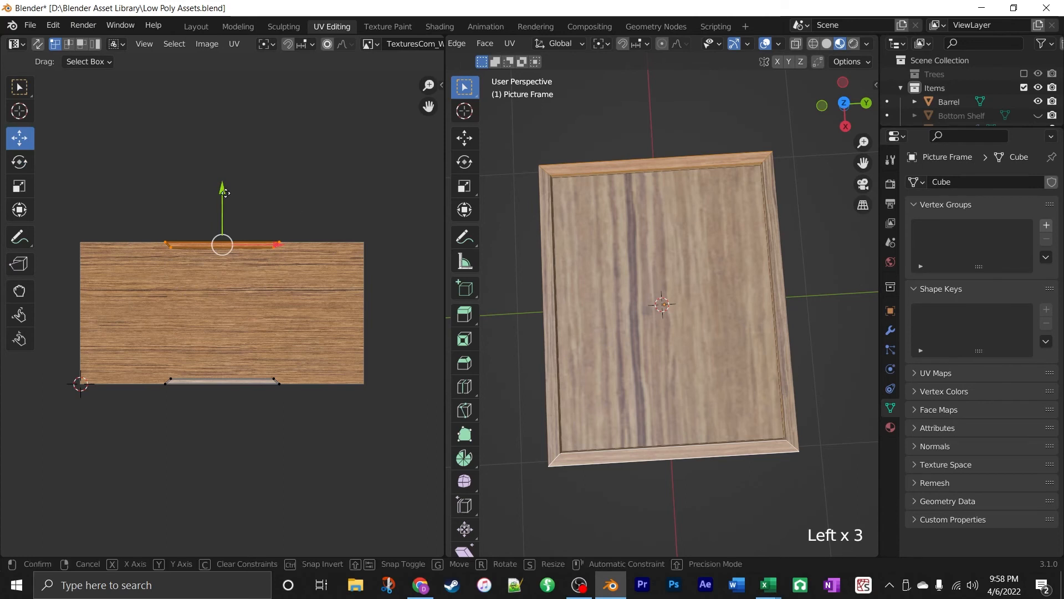
drag(222, 191, 226, 208)
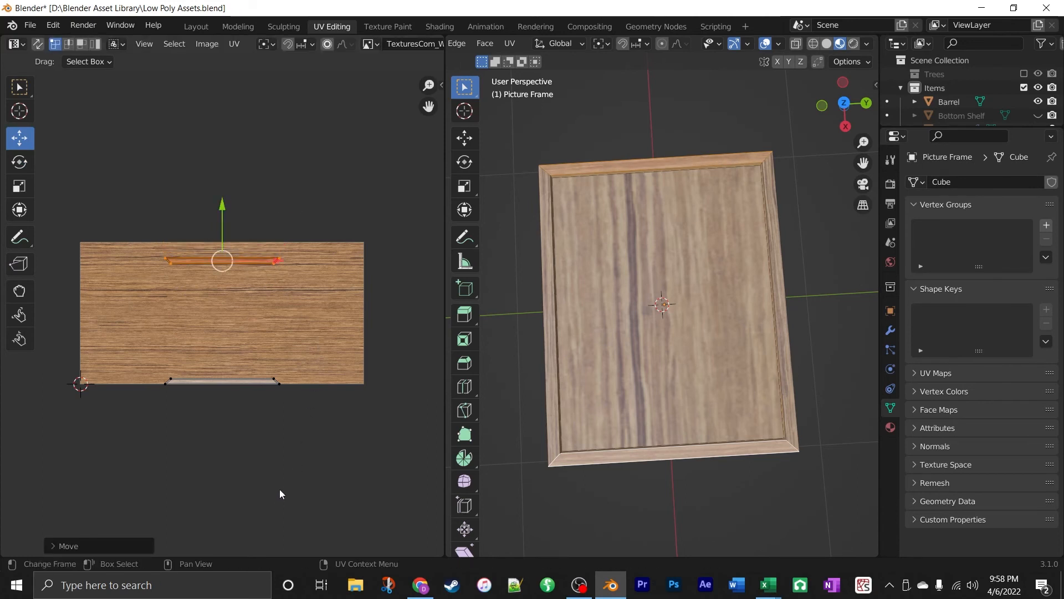
click(299, 464)
drag(114, 333, 336, 453)
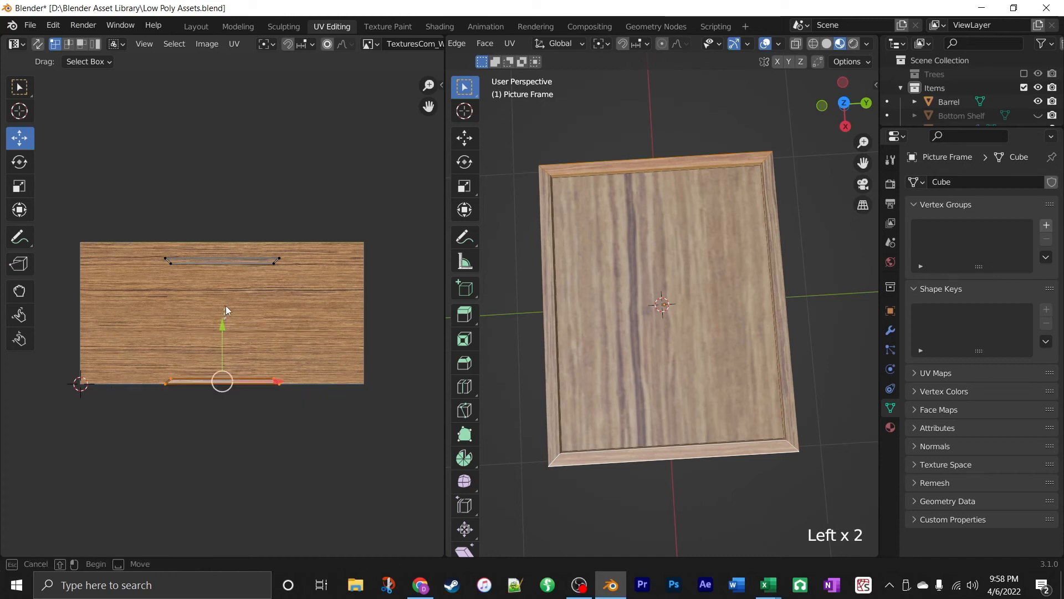
drag(121, 345, 317, 435)
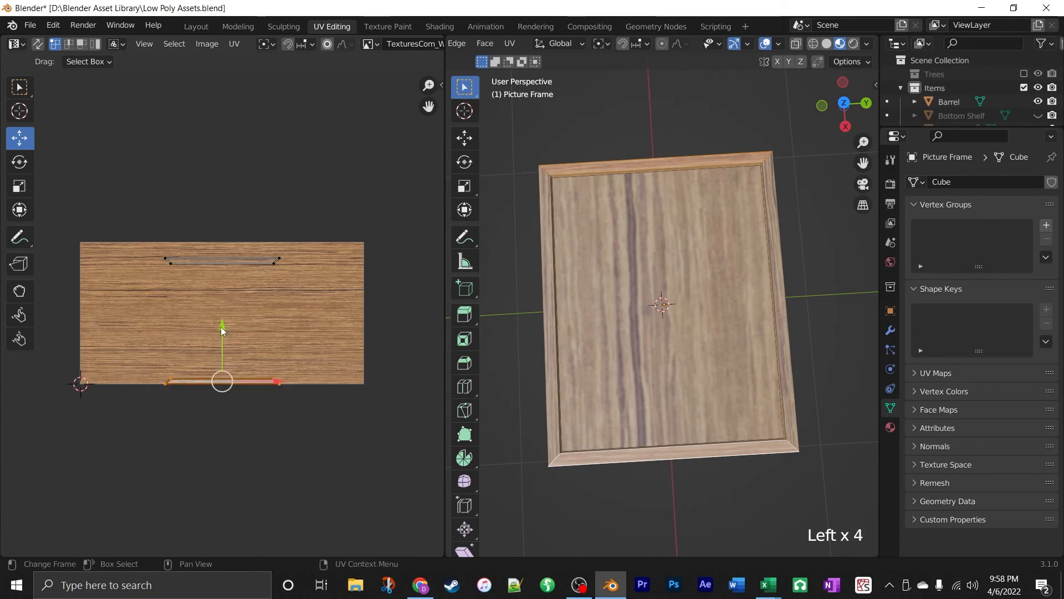
drag(221, 327, 224, 315)
Add a second material slot to the picture frame and create a new material in it with the inner panel face selected.
middle_drag(756, 510, 754, 538)
scroll(748, 464, down, 2)
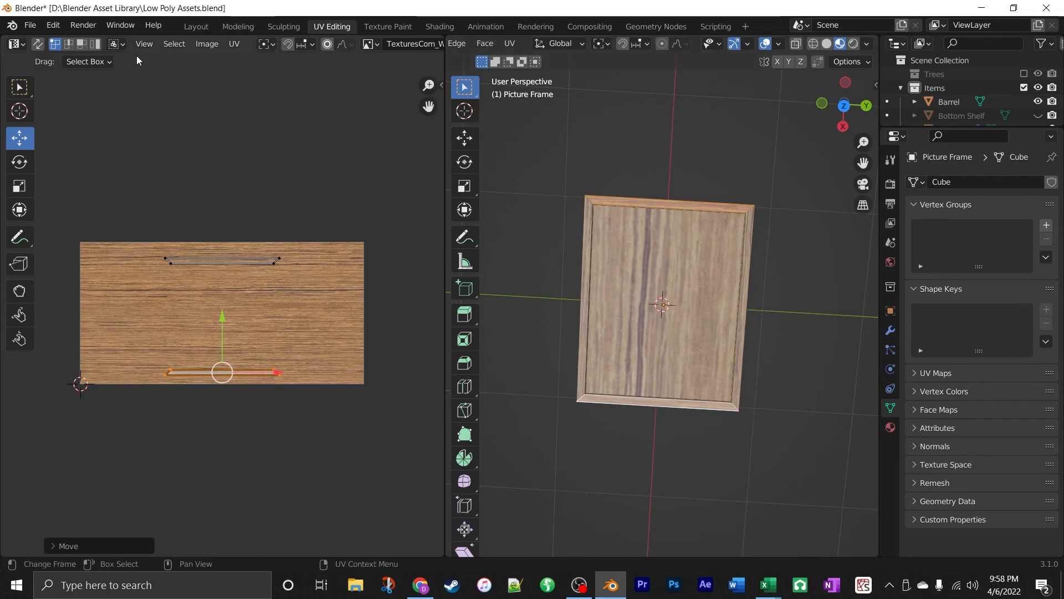
click(890, 427)
click(891, 427)
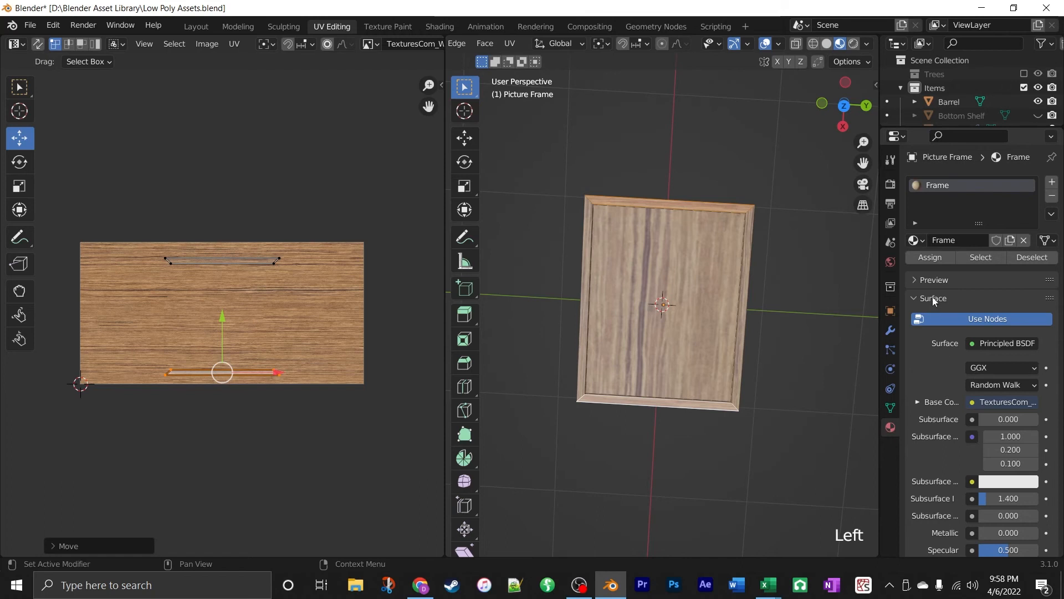
click(1052, 185)
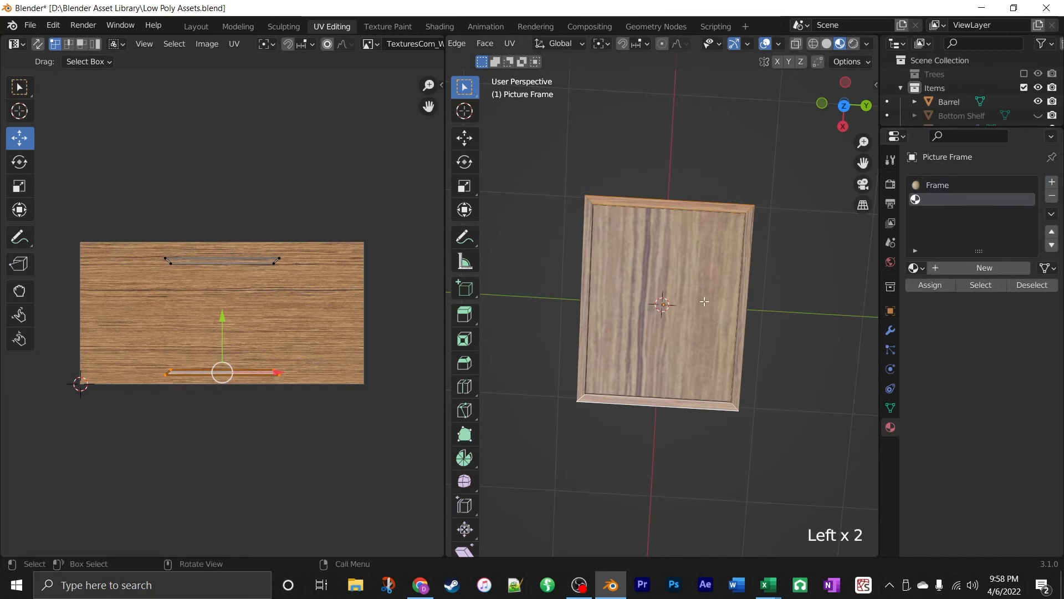
click(690, 279)
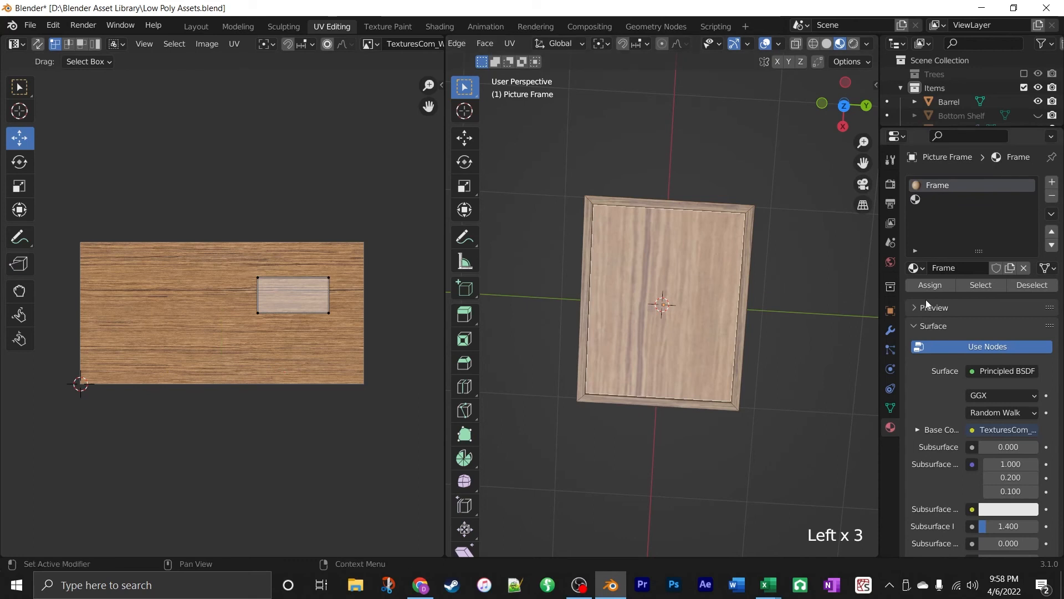
click(929, 201)
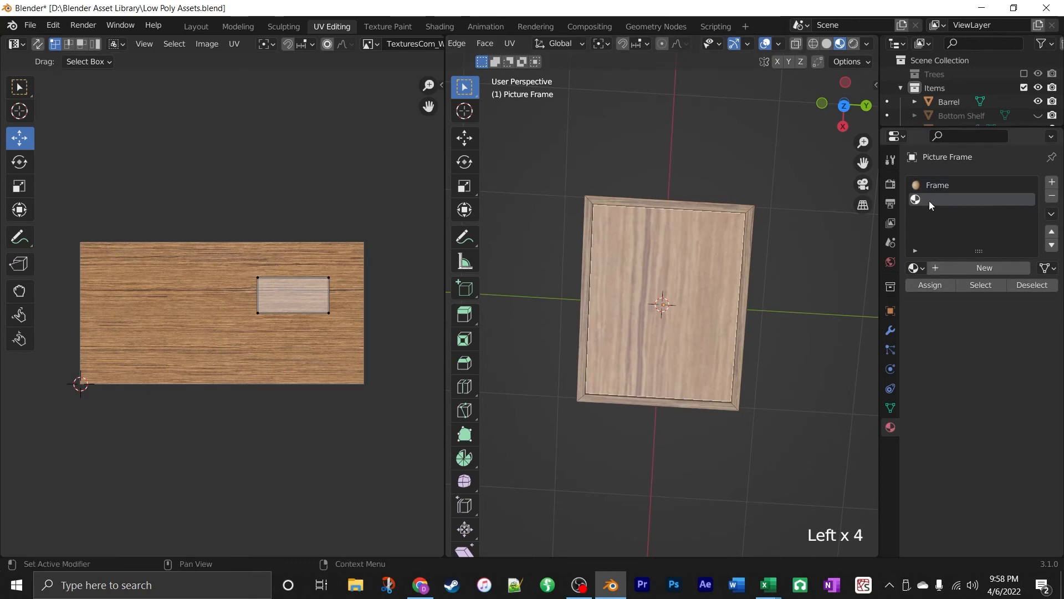
click(943, 271)
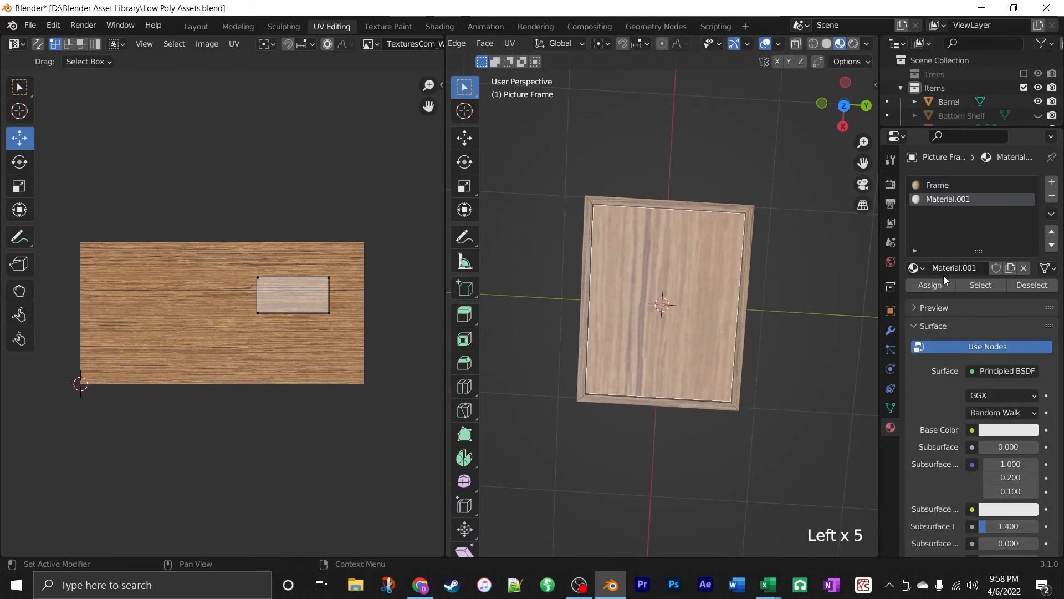
Rename the new material to Picture and assign it to the selected inner panel face.
click(943, 267)
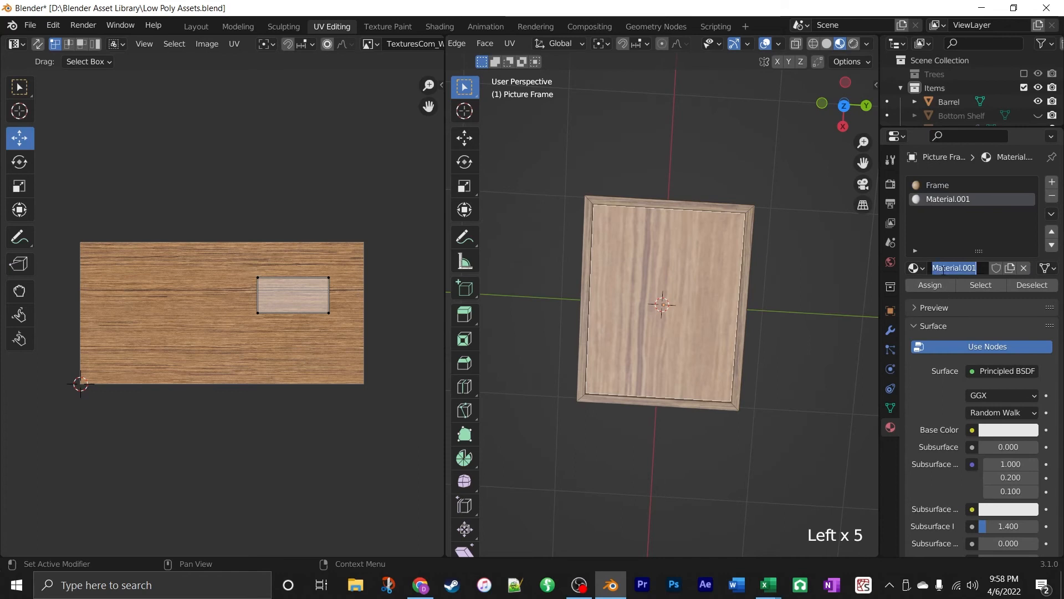
text(Picture)
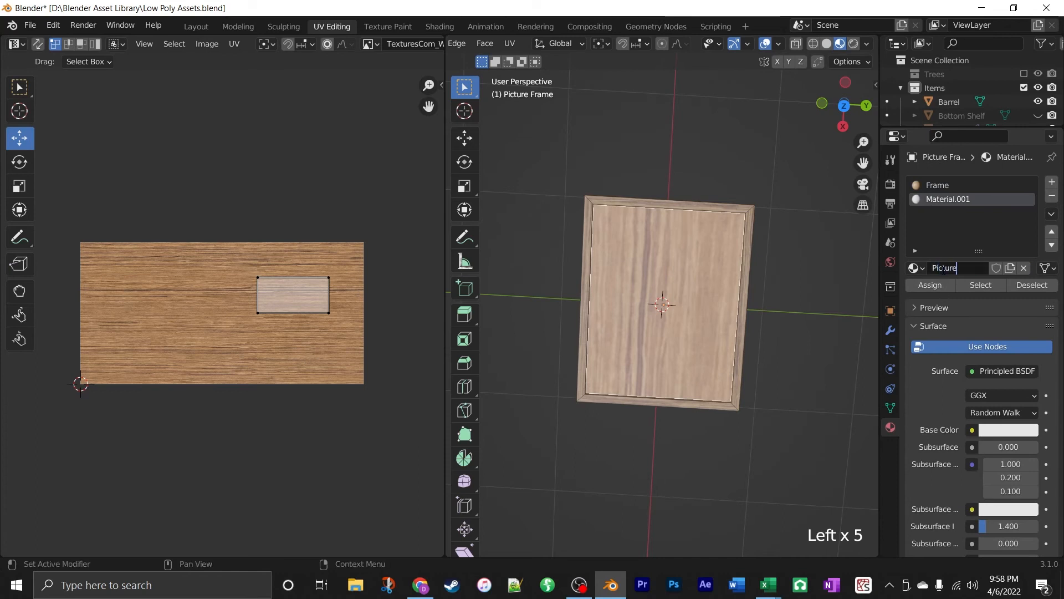
key(Return)
click(937, 285)
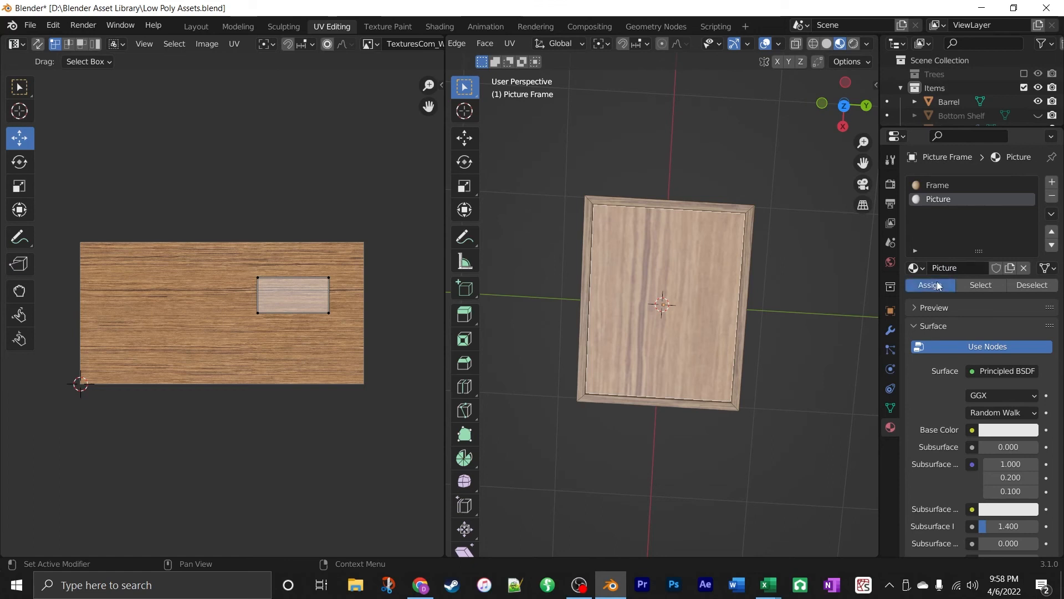
In the Shading workspace, add an Image Texture node to the Picture material and connect its Color output to the Principled BSDF's Base Color.
click(439, 26)
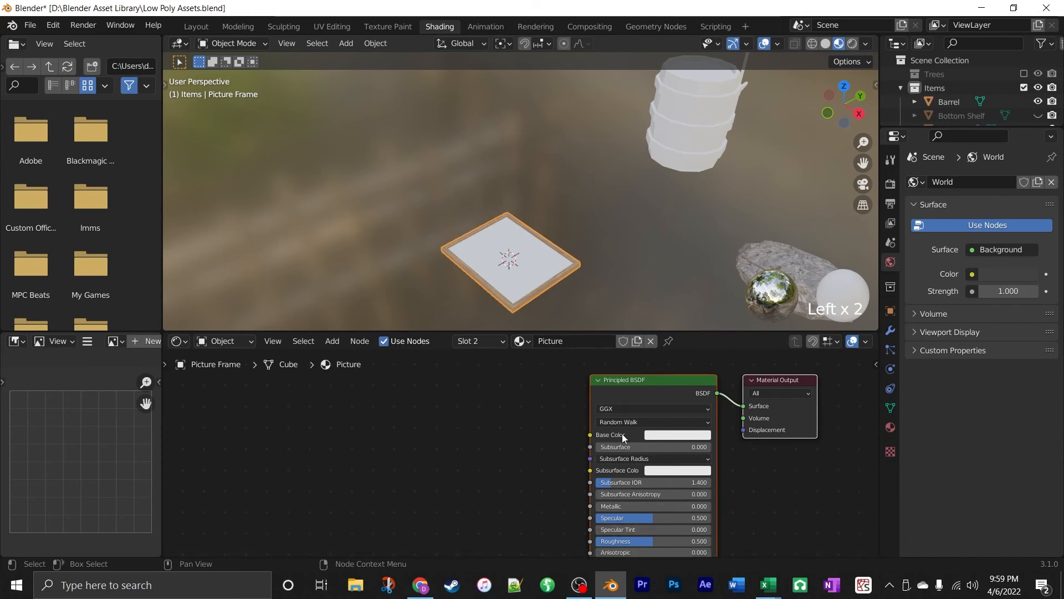
click(323, 345)
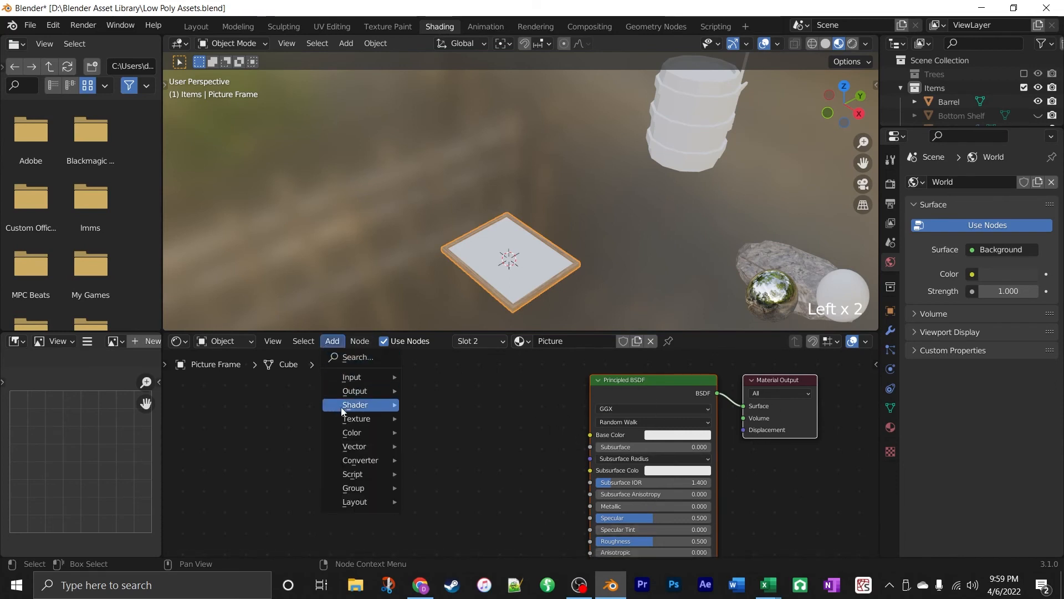
mouse_move(357, 418)
click(460, 309)
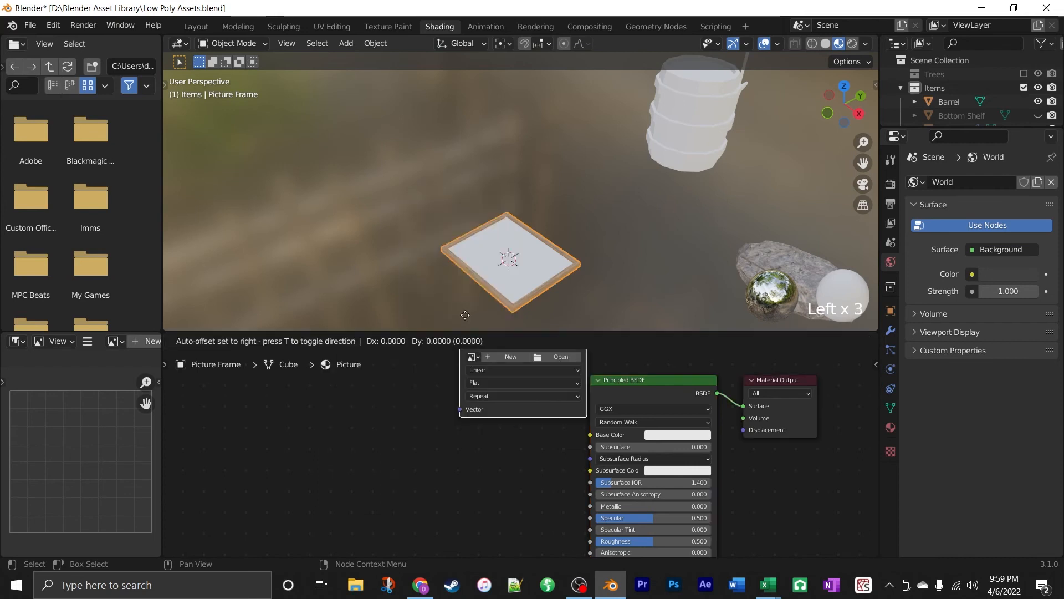
click(436, 434)
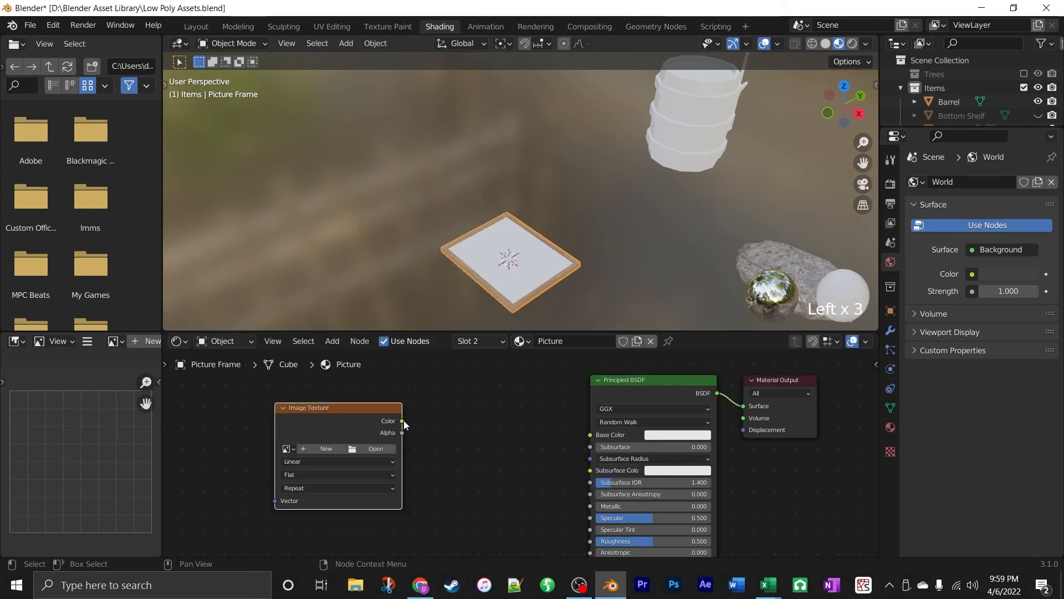
drag(403, 421, 593, 435)
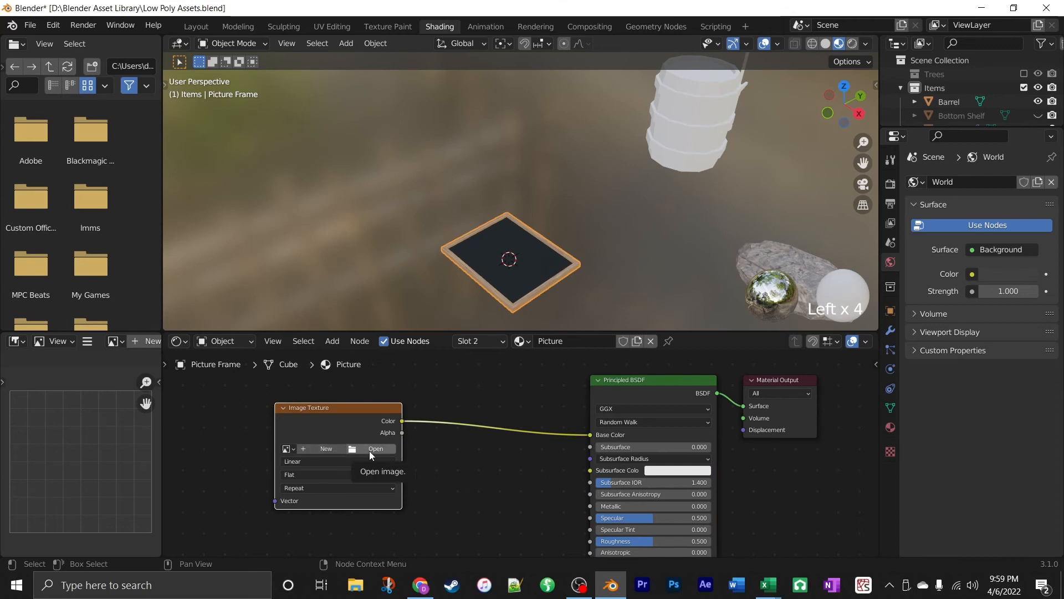
Load Mona_Lisa.jpg from the Textures folder into the Image Texture node and check it on the inner panel.
click(370, 449)
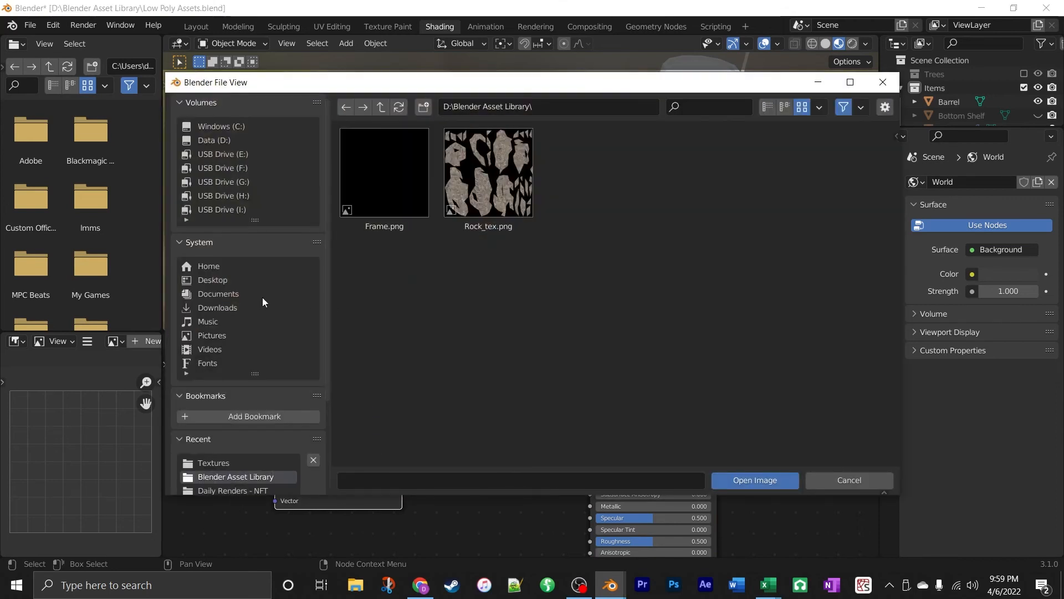
click(227, 462)
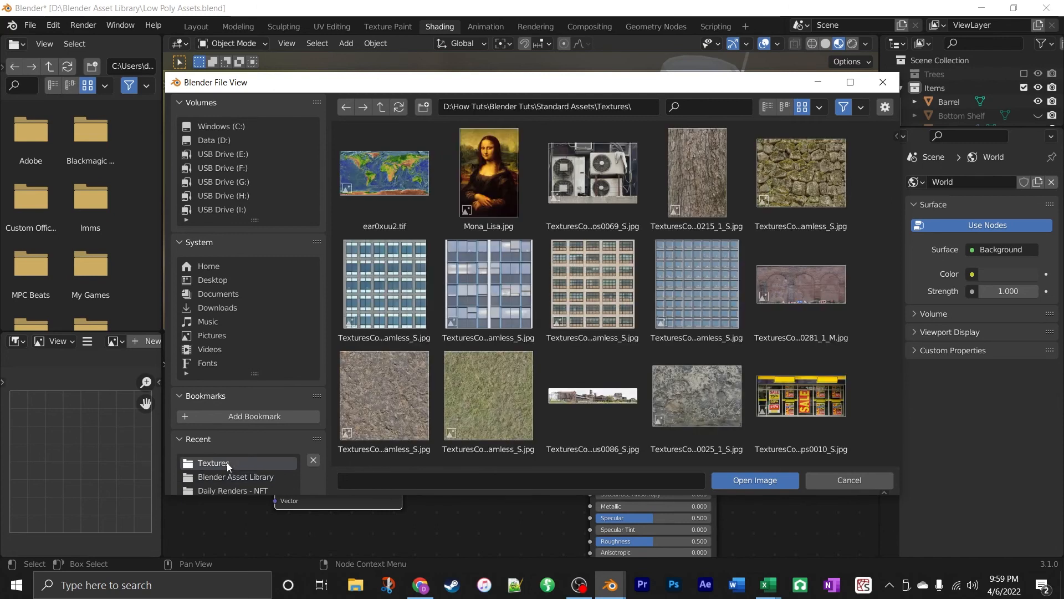
click(501, 202)
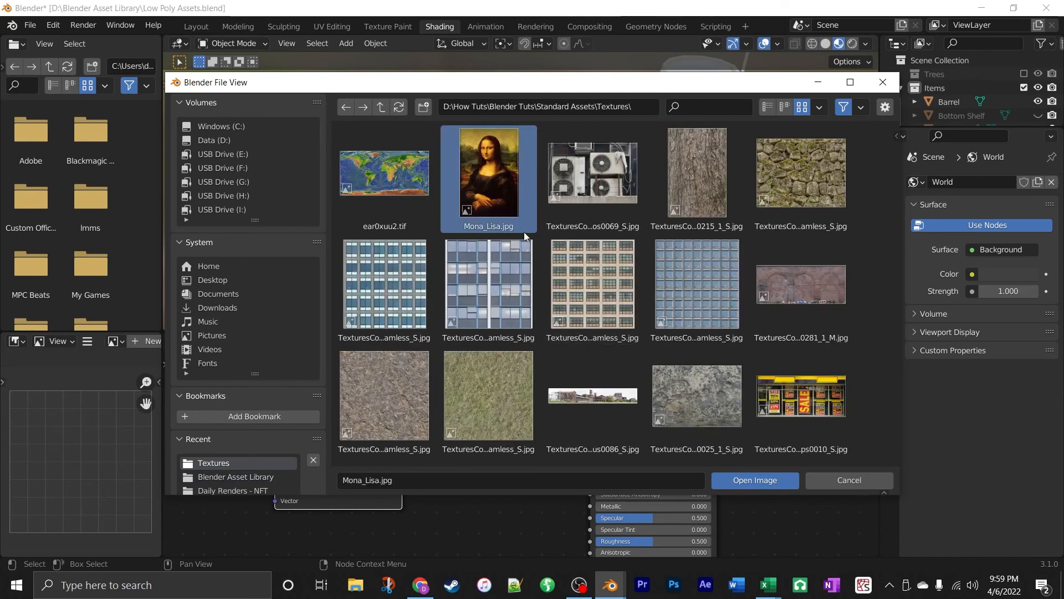
click(761, 484)
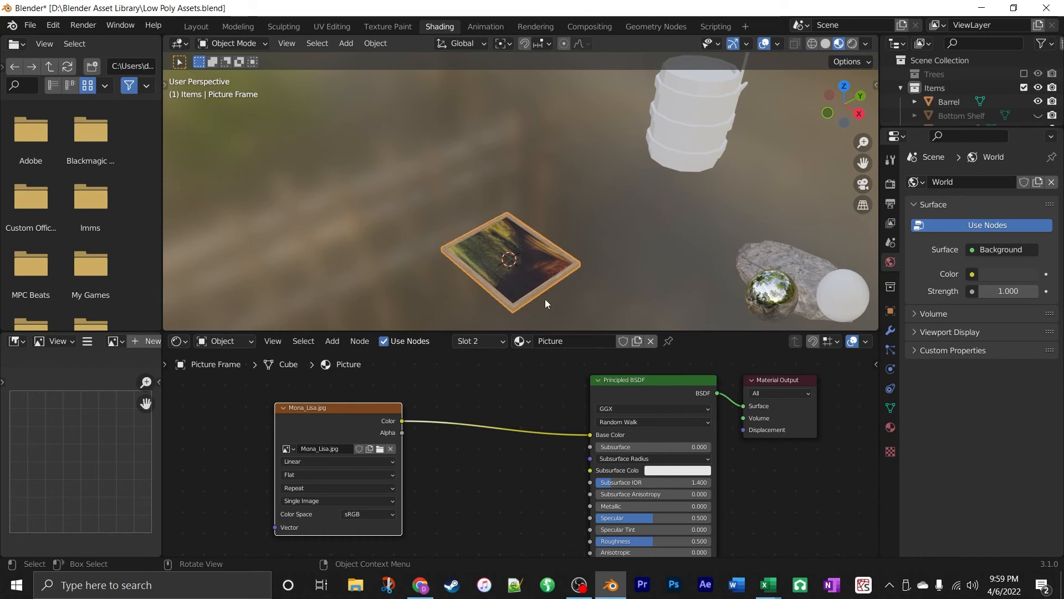
scroll(553, 272, down, 4)
middle_drag(564, 264, 531, 285)
scroll(510, 285, up, 4)
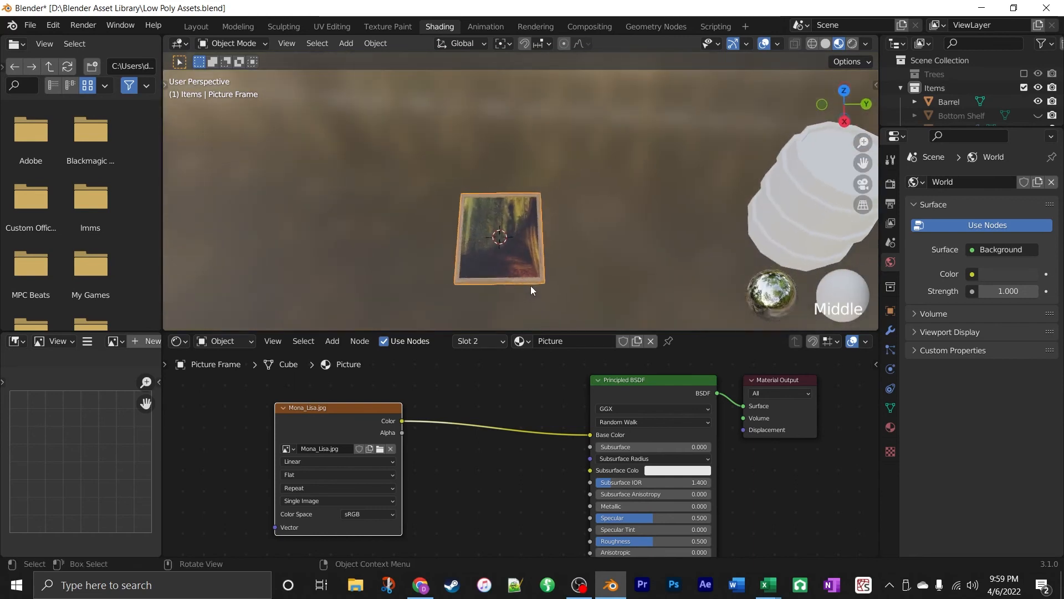
scroll(531, 282, up, 2)
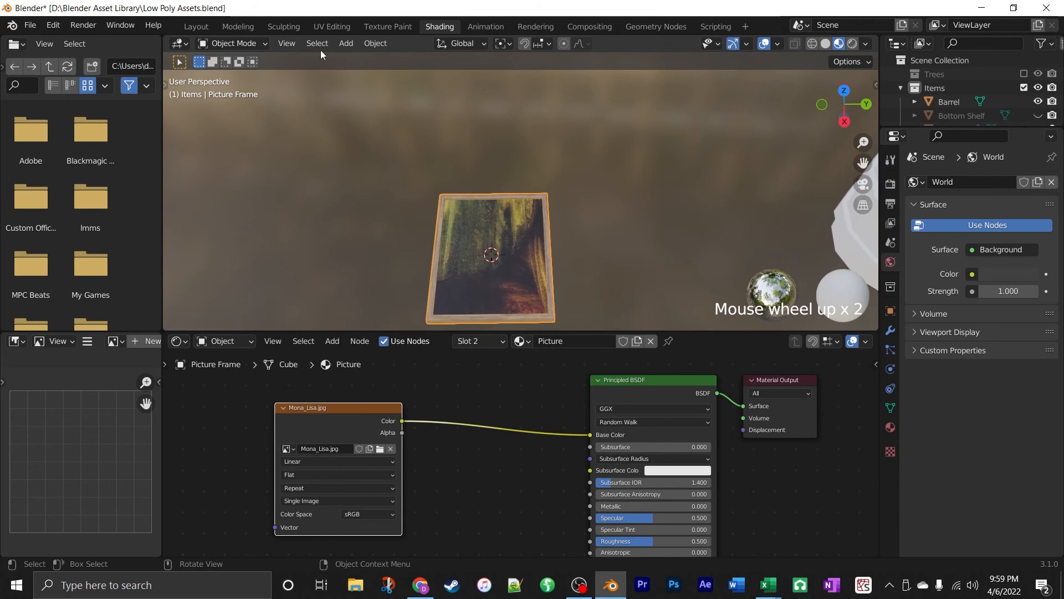
Return to the UV Editing workspace and unwrap the inner panel face over the Mona Lisa image with Unwrap.
click(330, 26)
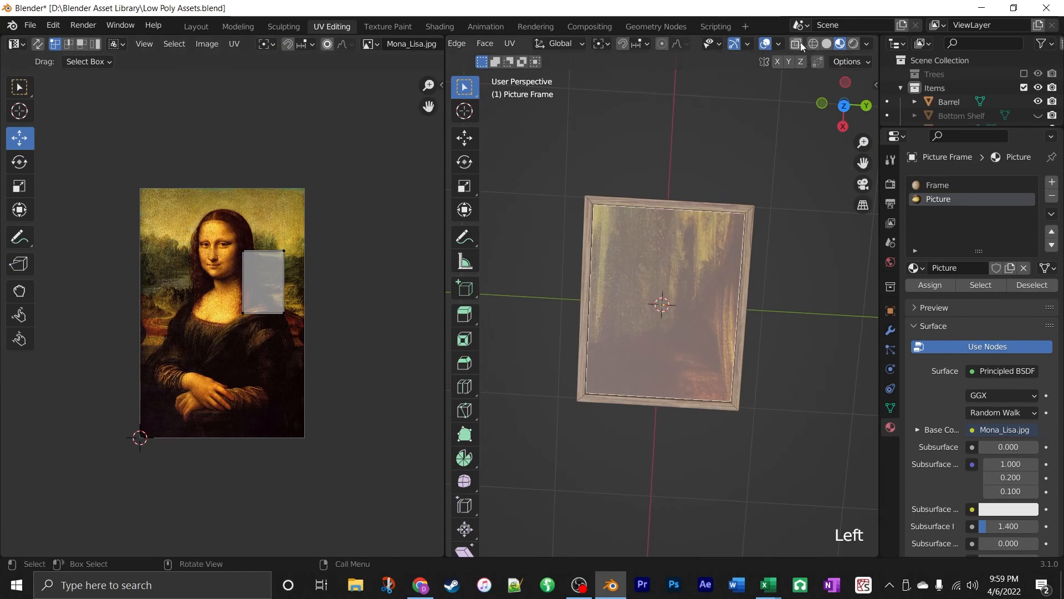
scroll(801, 43, up, 6)
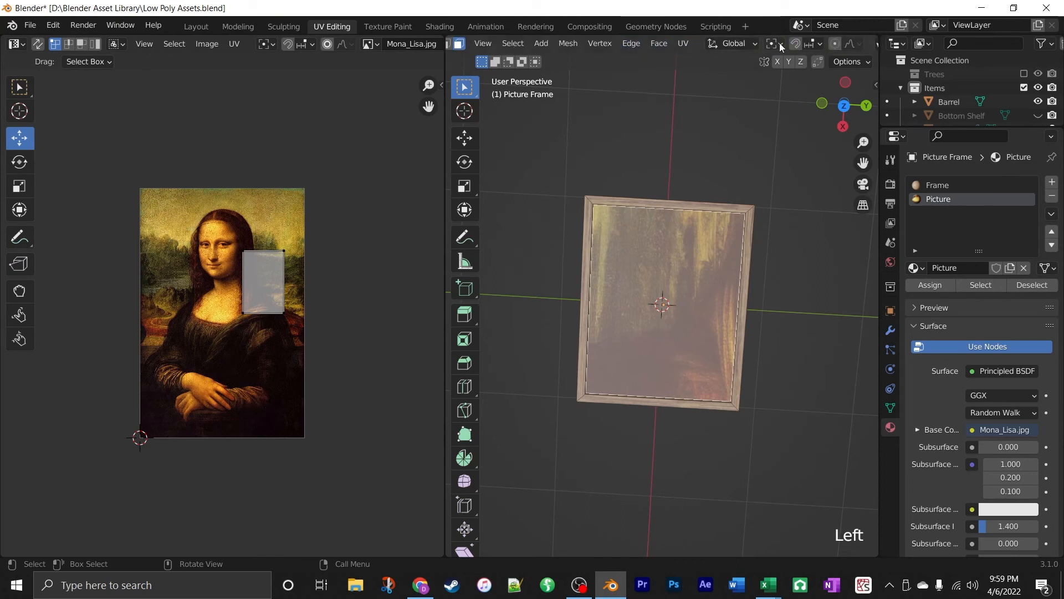
click(683, 43)
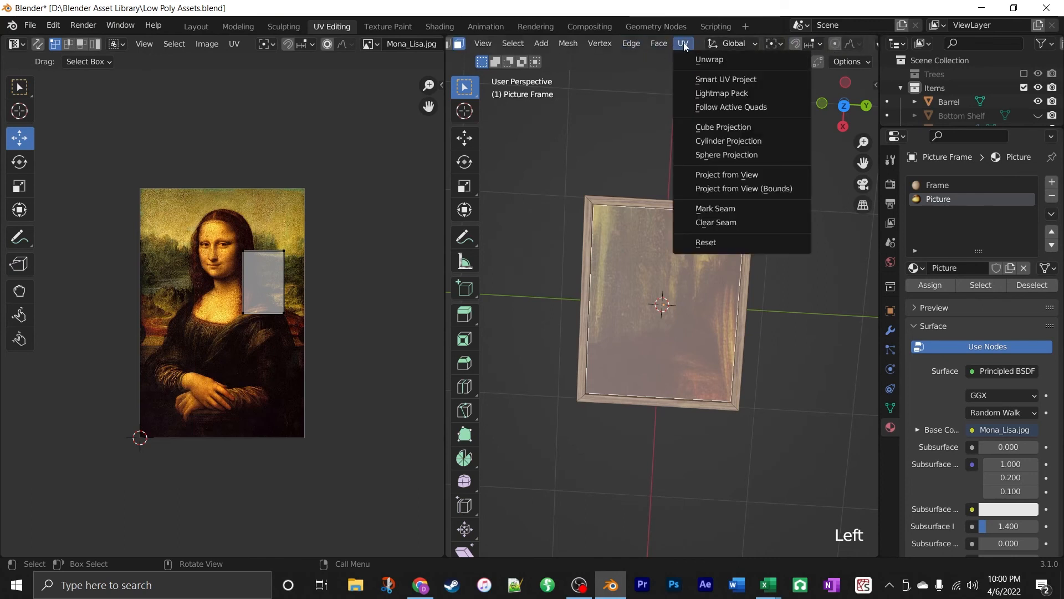
click(719, 60)
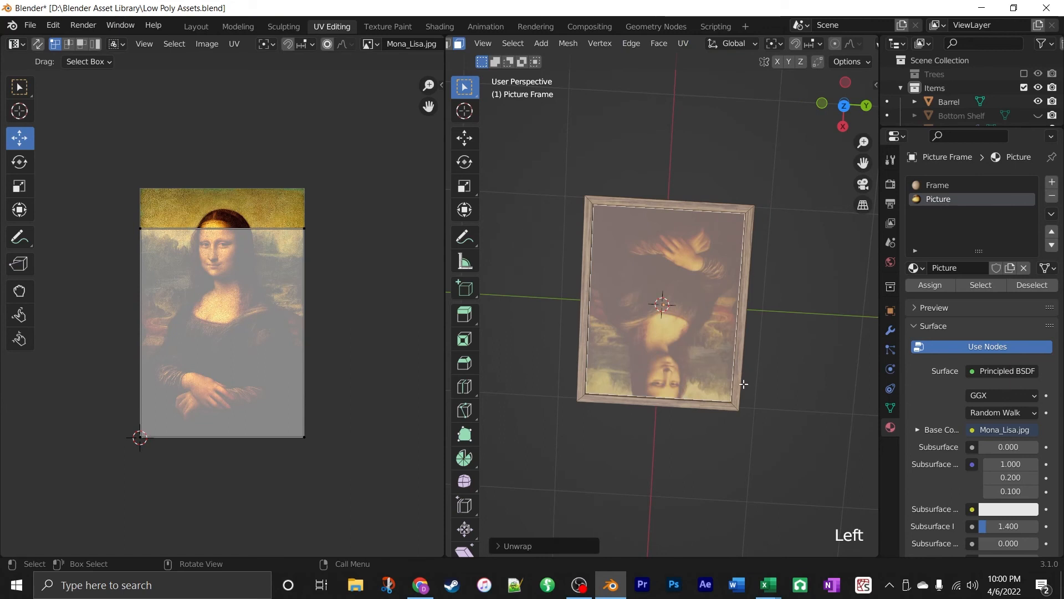
From the top view, select the entire picture frame mesh and stretch it along the X axis to suit the painting's proportions.
key(KP_7)
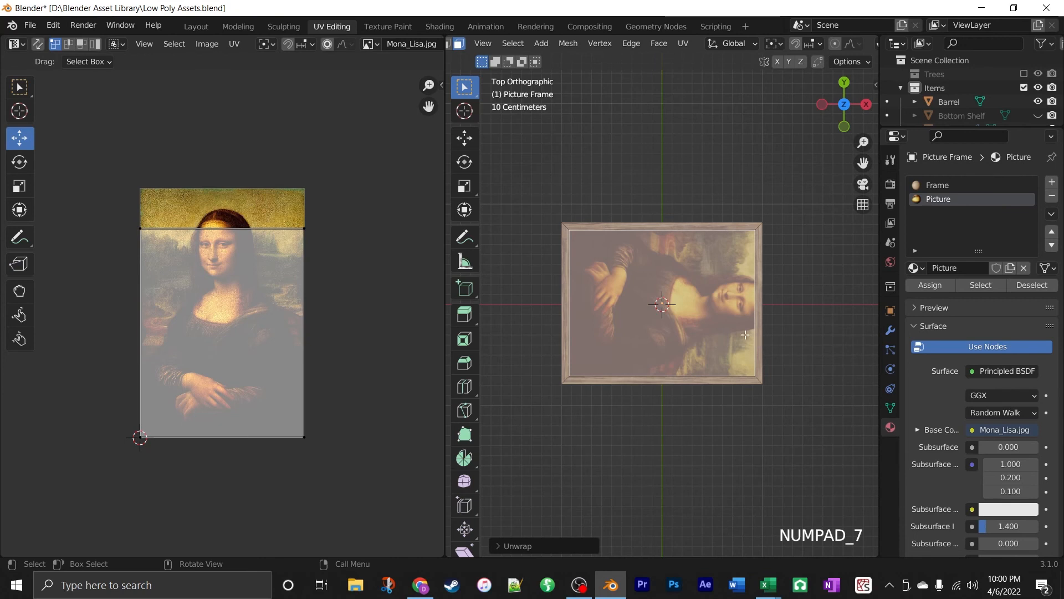
key(a)
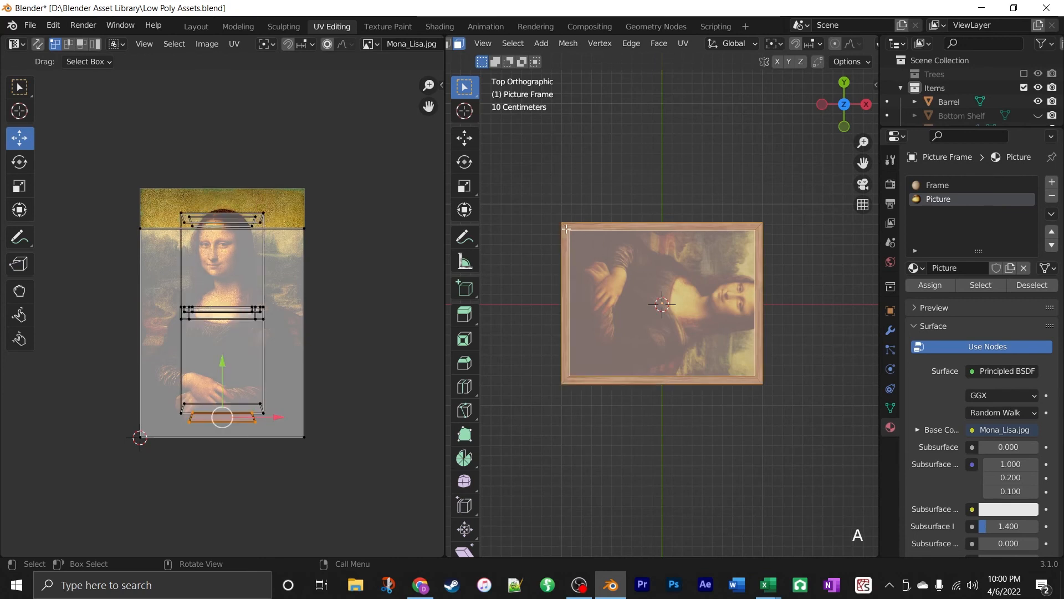
click(464, 186)
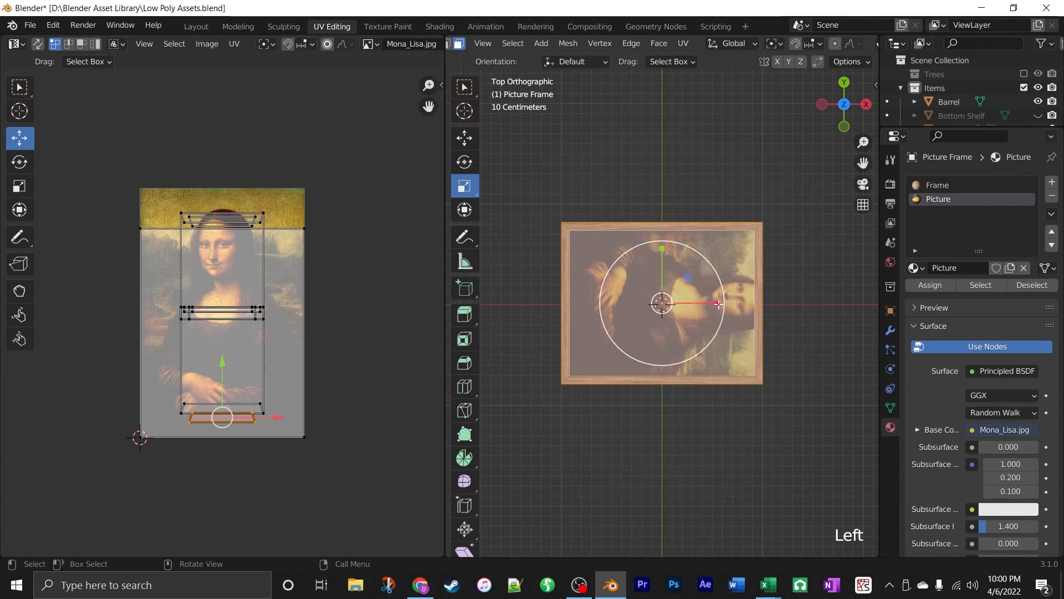
drag(718, 304, 733, 305)
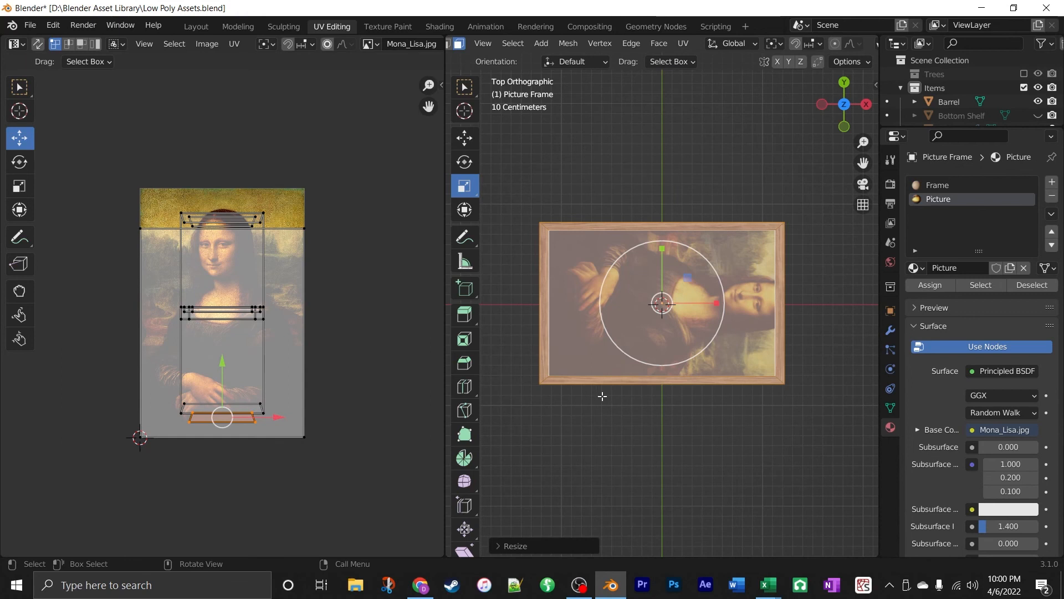
Select only the inner panel face of the stretched frame and unwrap it again with Unwrap.
click(747, 244)
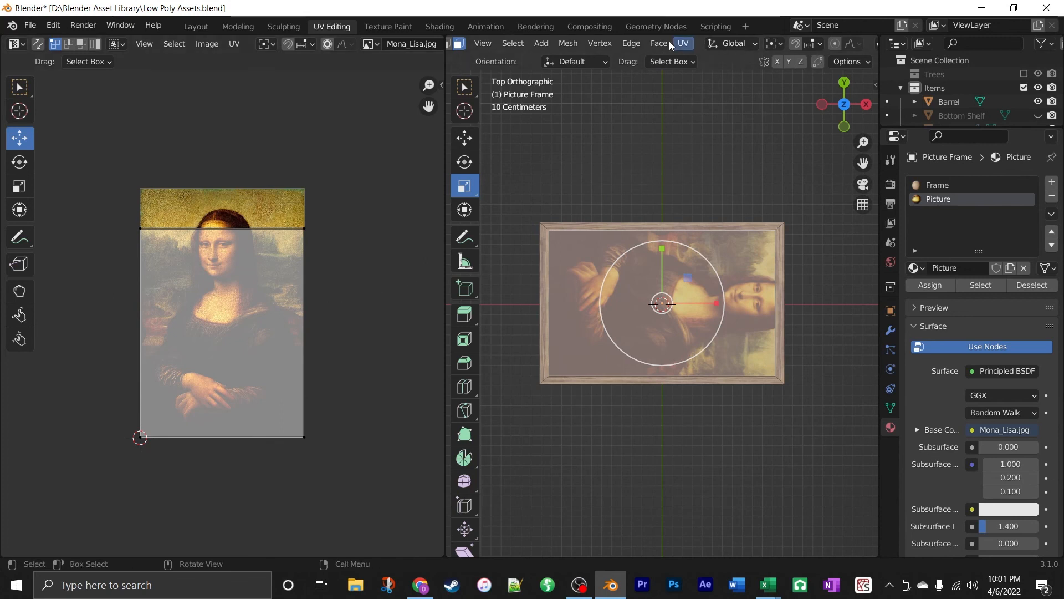
click(682, 43)
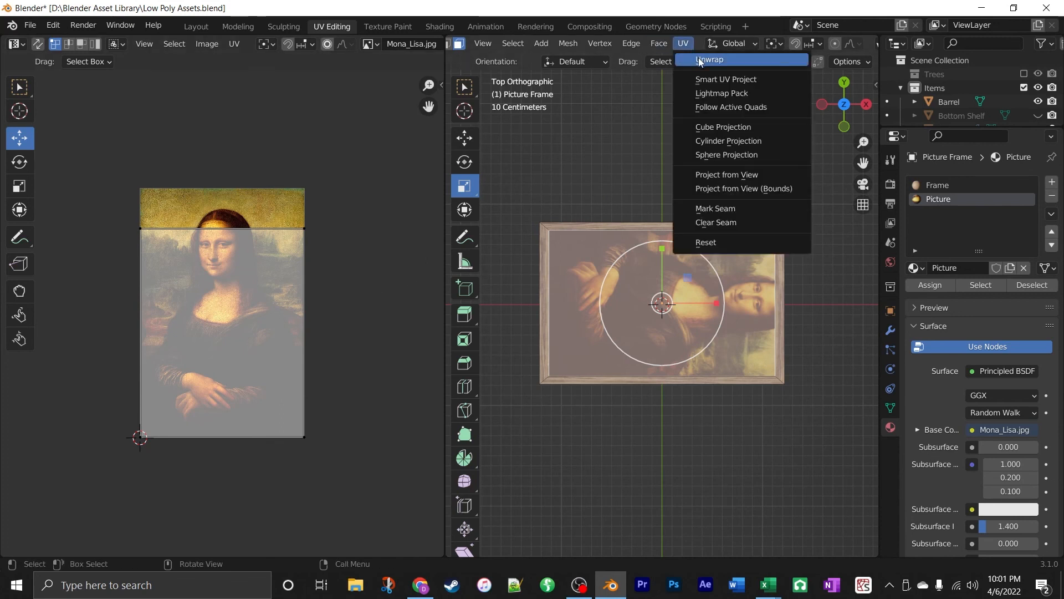
click(698, 58)
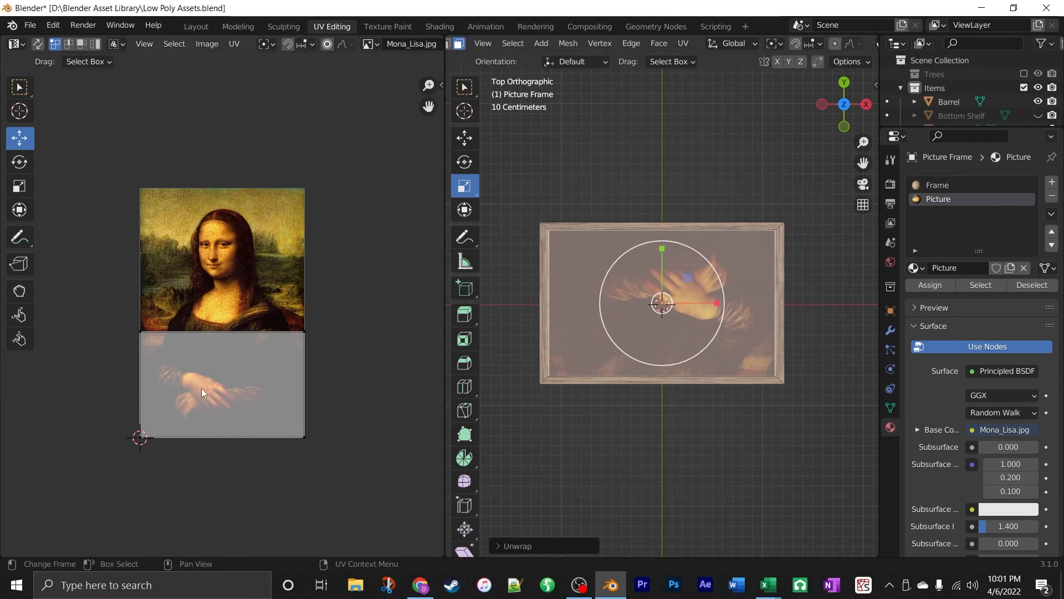
Select all of the inner panel's UVs and rotate them into an upright portrait orientation over the Mona Lisa image.
drag(84, 284, 354, 497)
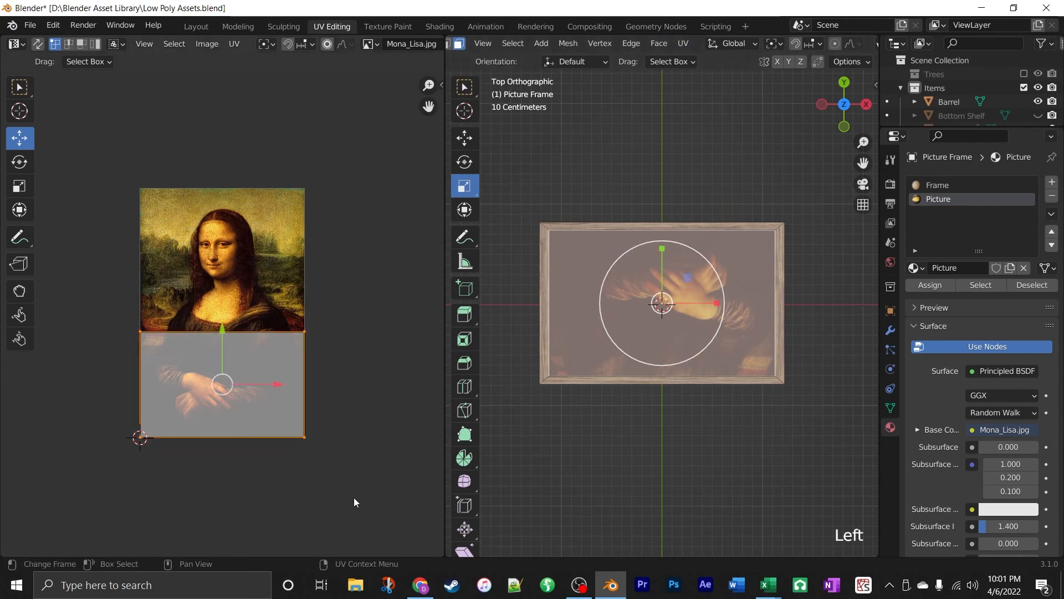
key(r)
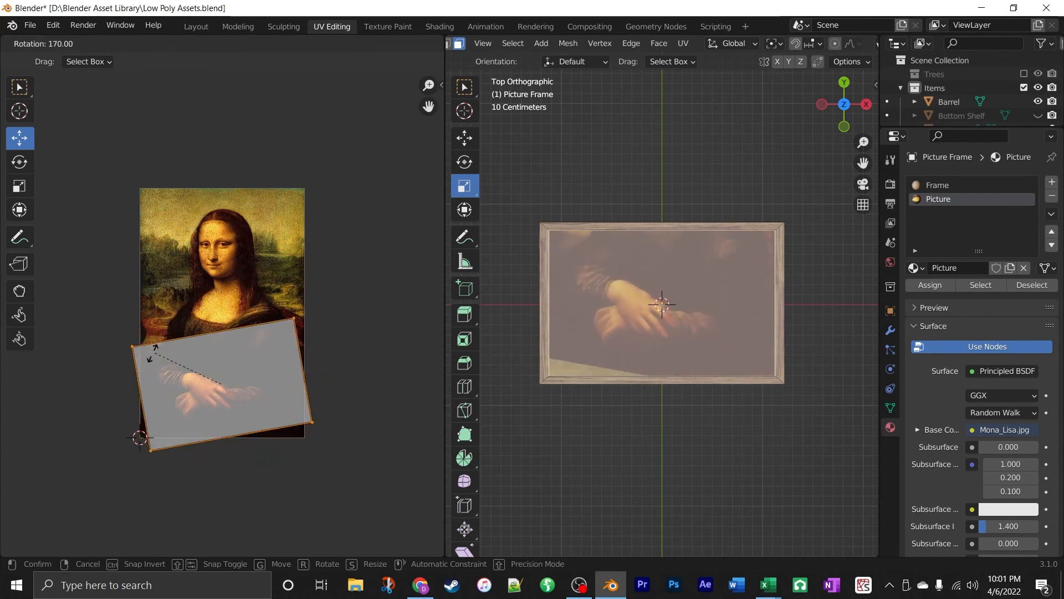
click(168, 458)
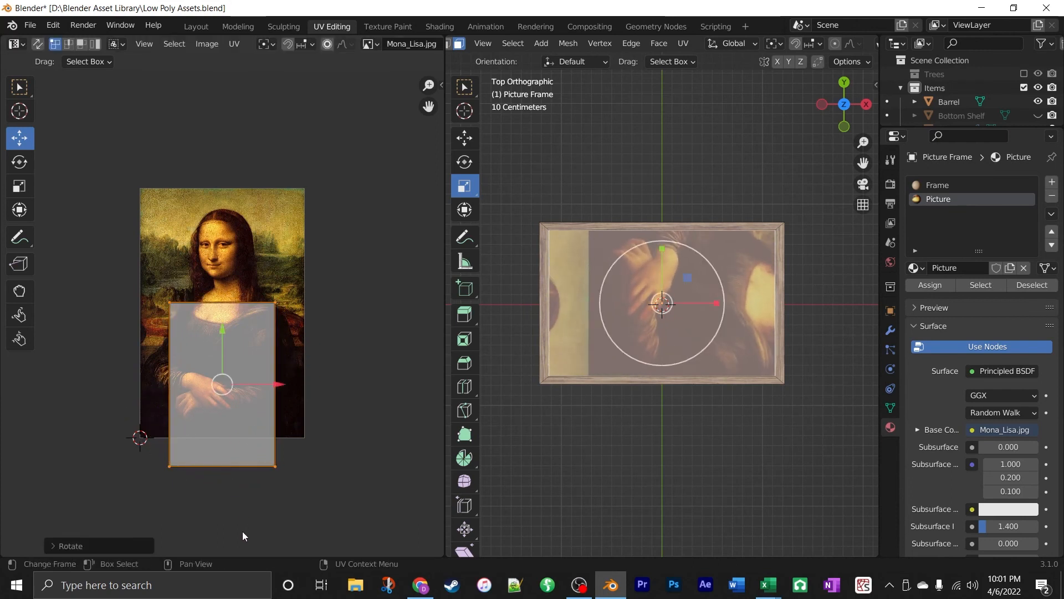
Move the panel's UVs up along Y to the image's centre and scale them about 1.5 times to cover the whole painting.
key(g)
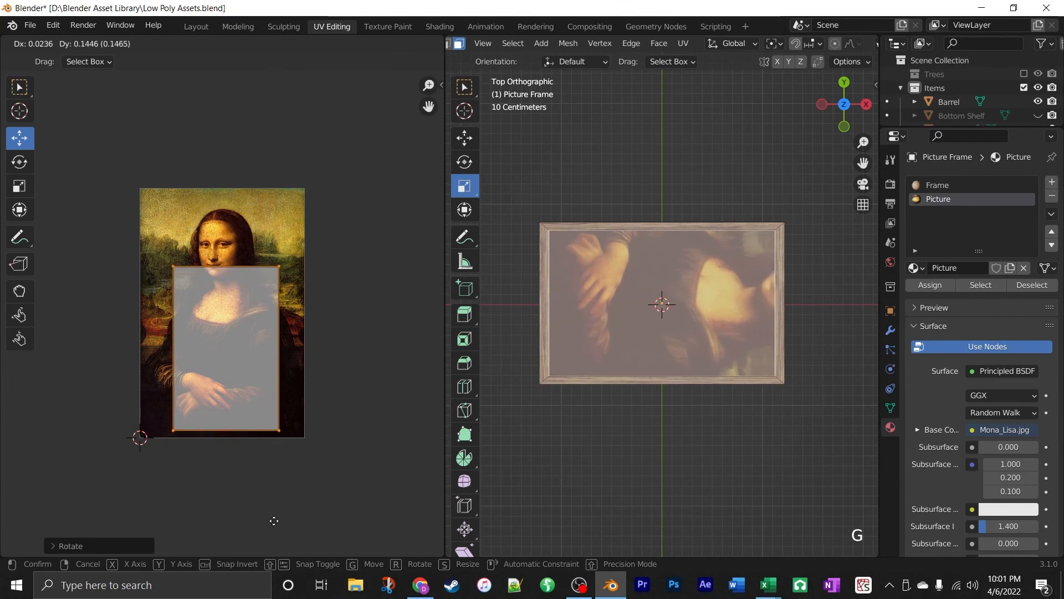
key(y)
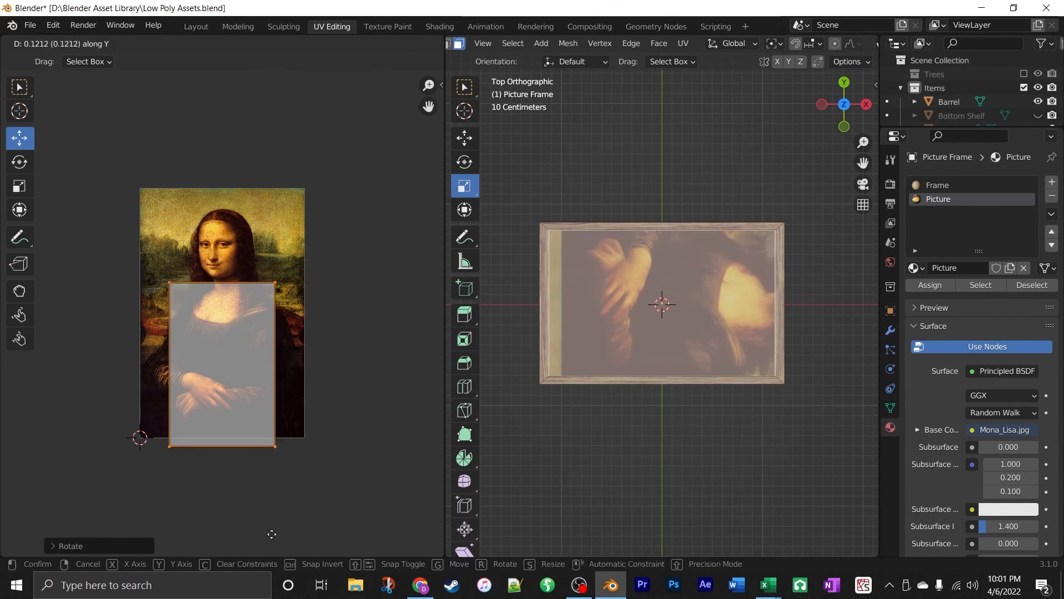
click(277, 485)
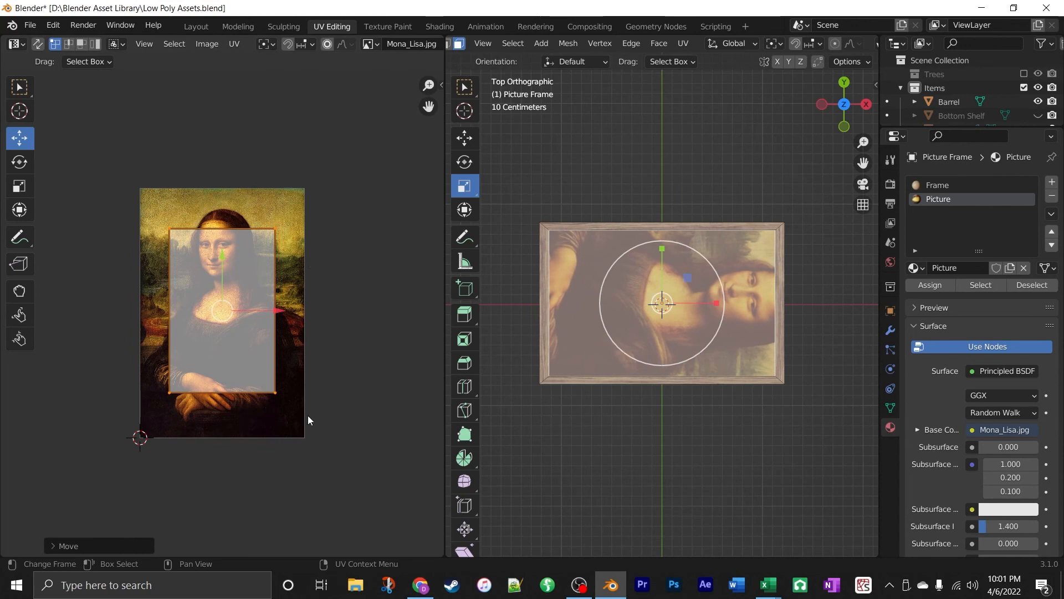
key(s)
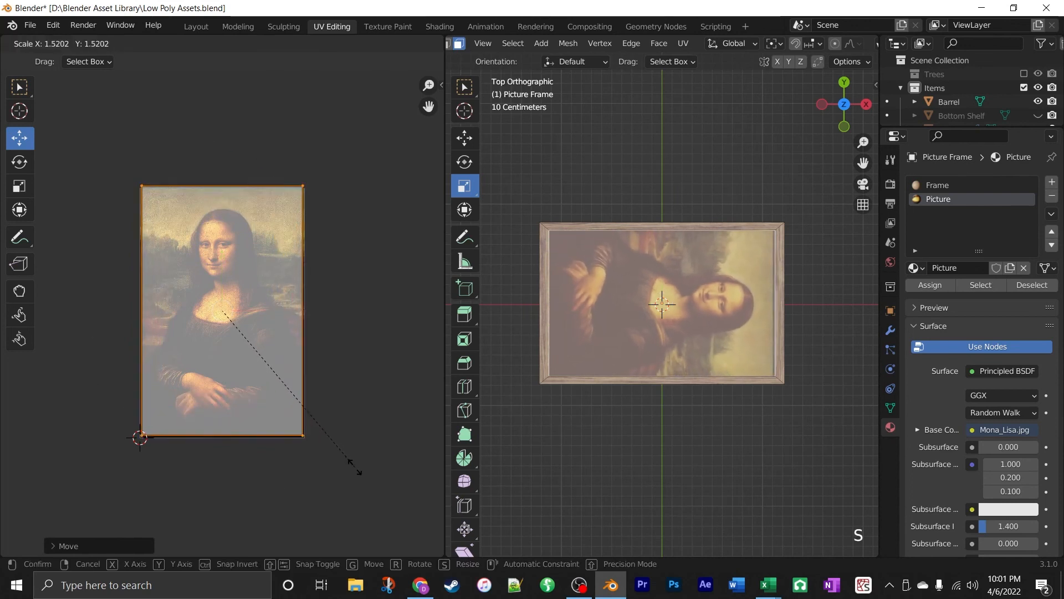
click(357, 465)
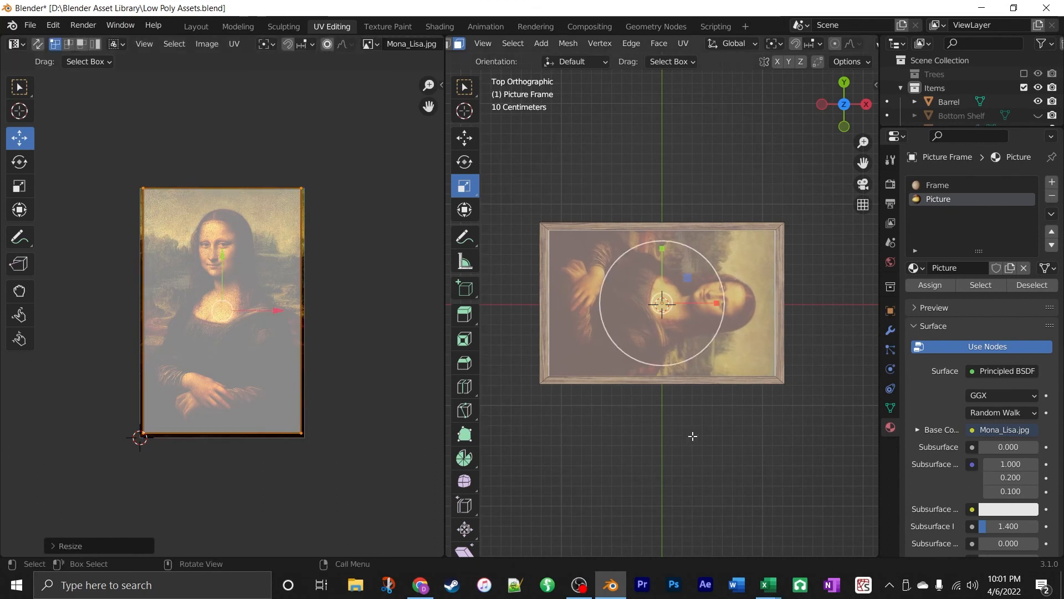
Return to Object Mode, inspect the framed painting from several angles, and save Low Poly Assets.blend.
key(Tab)
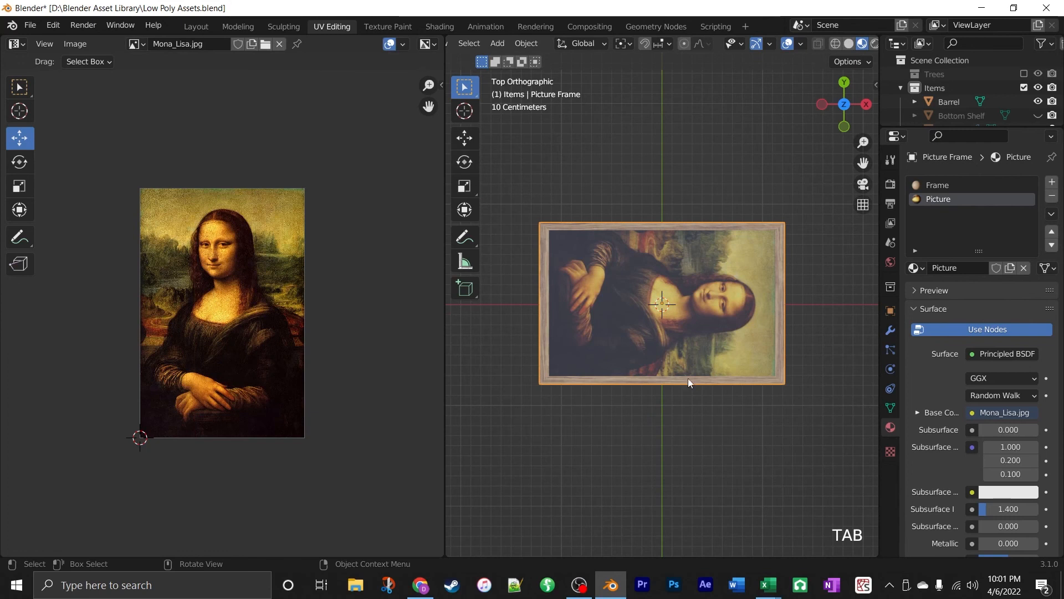
middle_drag(687, 378, 852, 362)
scroll(777, 363, down, 3)
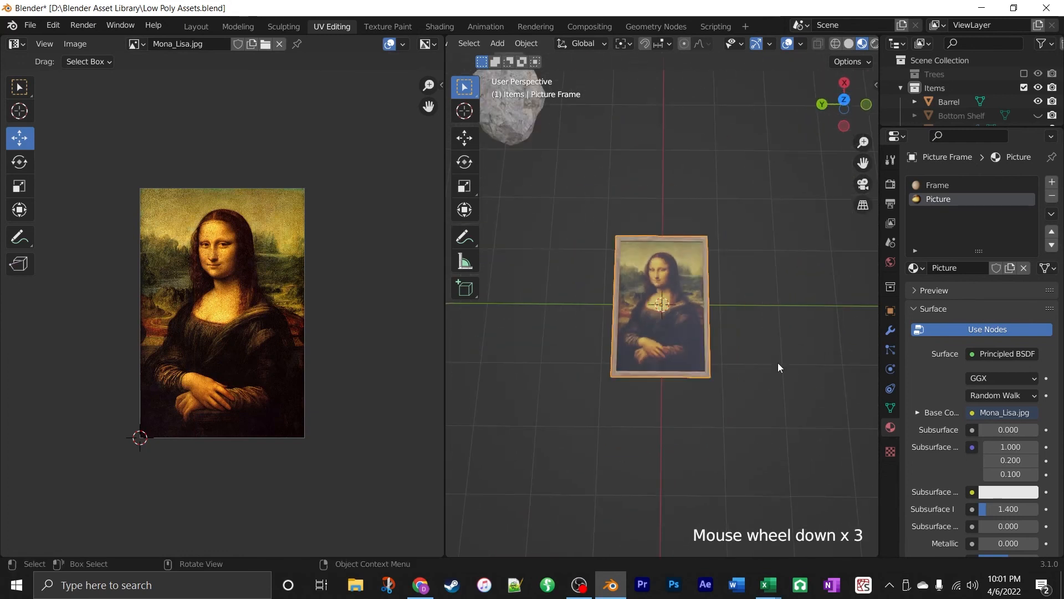
scroll(790, 387, up, 6)
scroll(790, 390, up, 1)
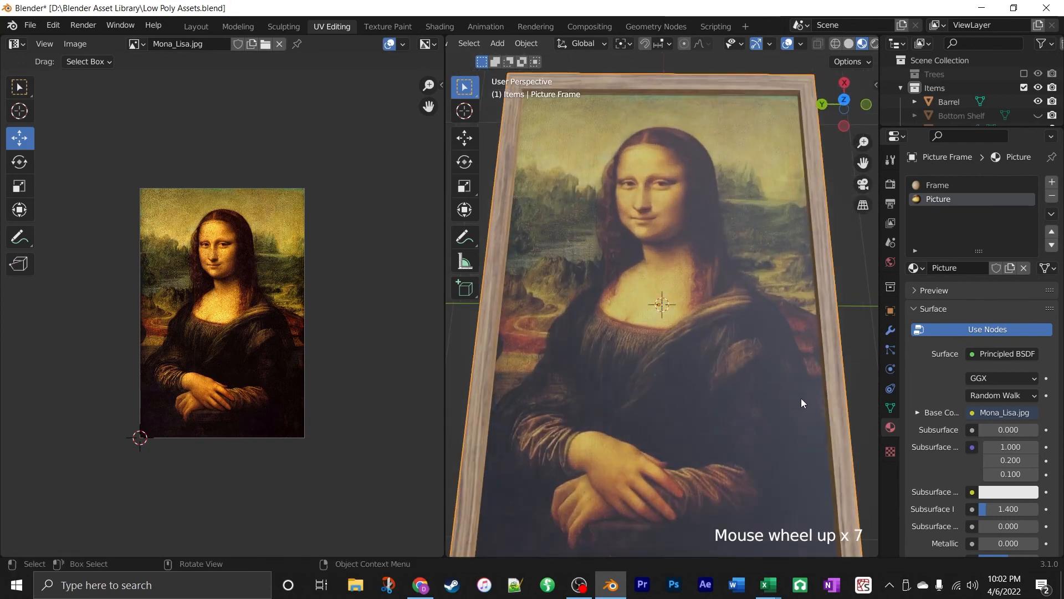
middle_drag(801, 398, 753, 278)
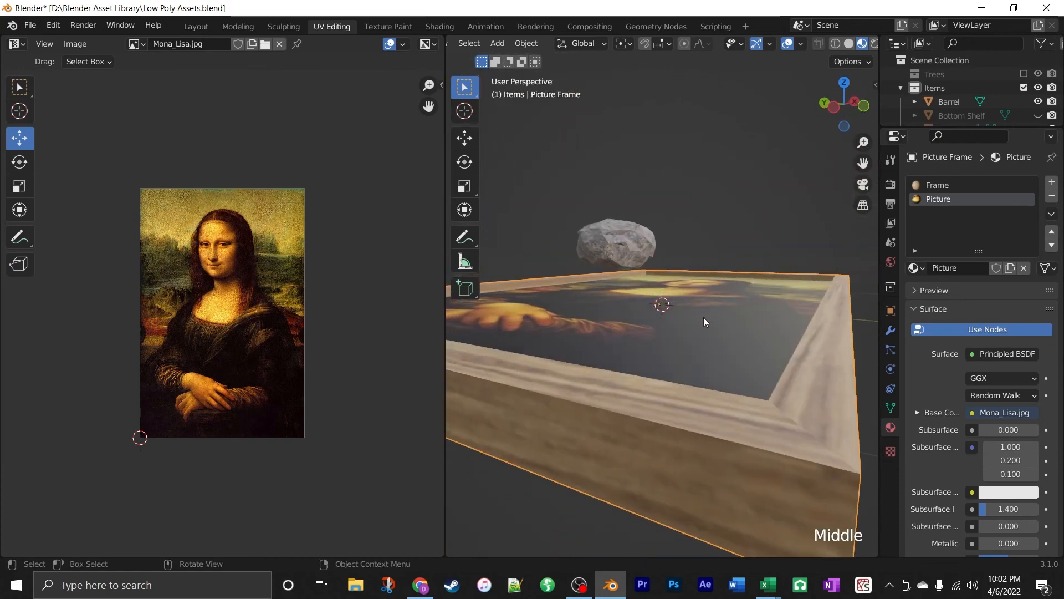
scroll(704, 317, down, 2)
middle_drag(653, 335, 651, 251)
key(ctrl+s)
scroll(650, 252, down, 3)
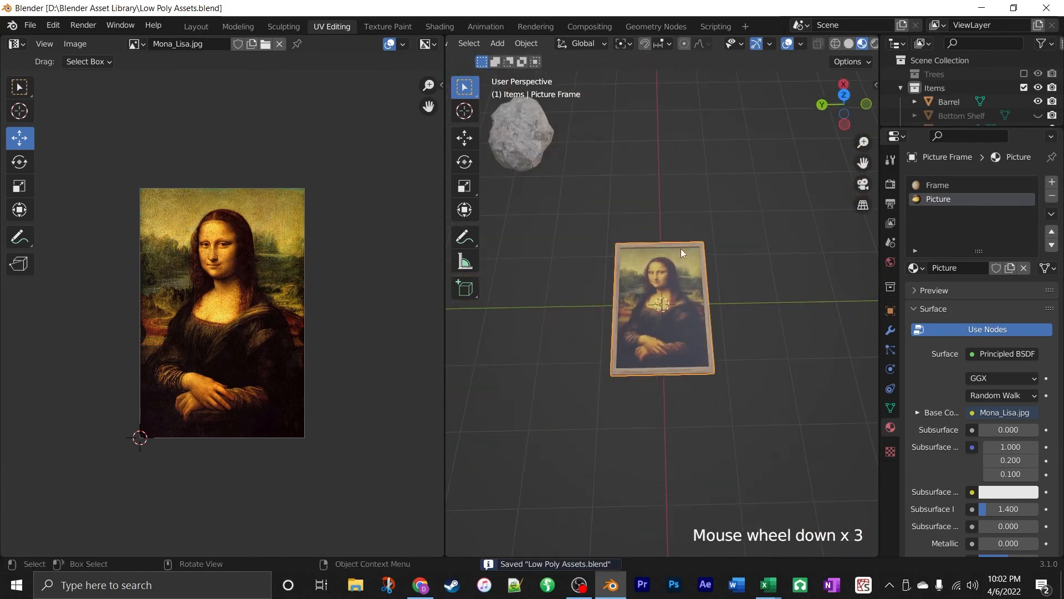